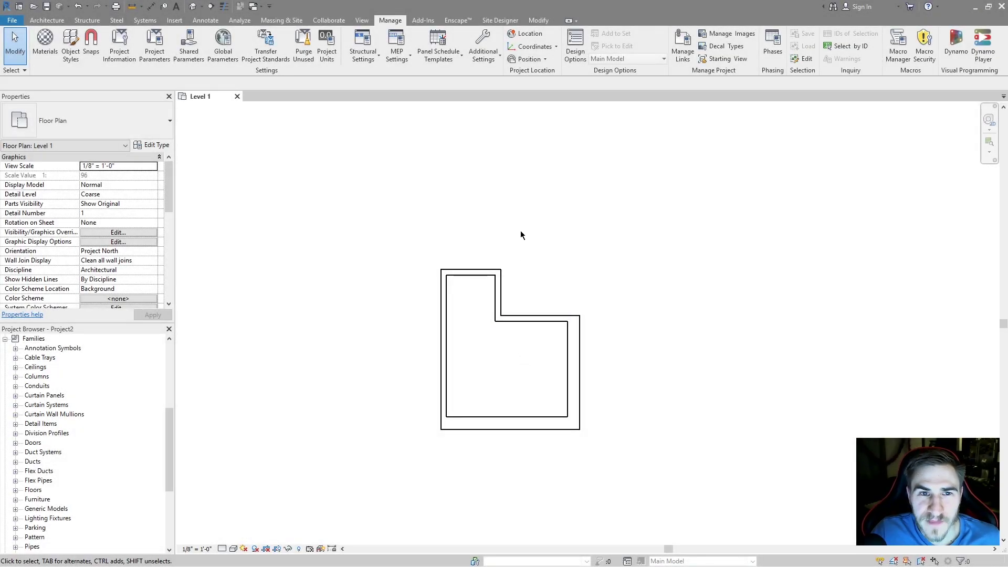
Switch to the Annotate tools and expand the Region dropdown in the Detail panel.
{"action": "left_click", "coordinate": [210, 22]}
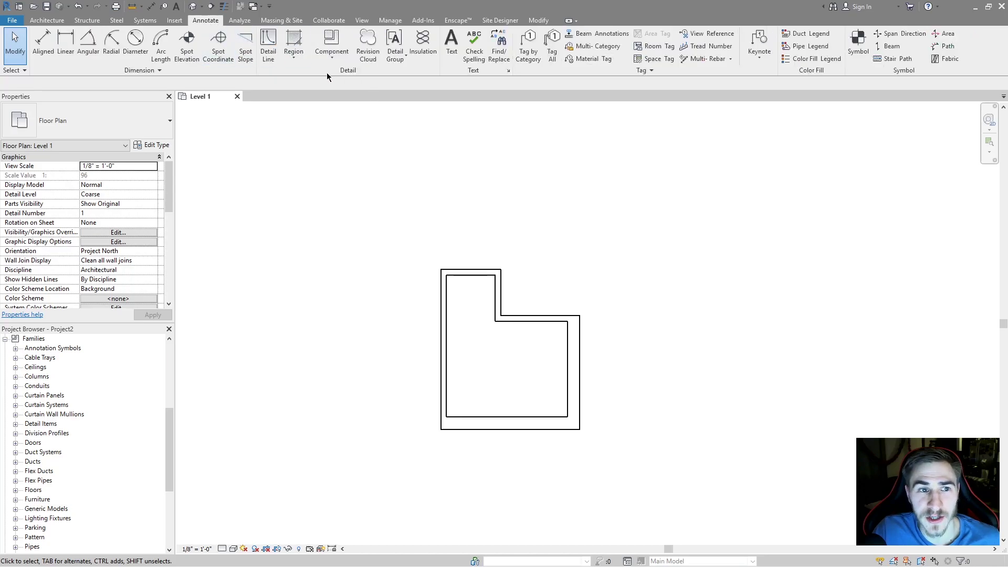
{"action": "left_click", "coordinate": [293, 55]}
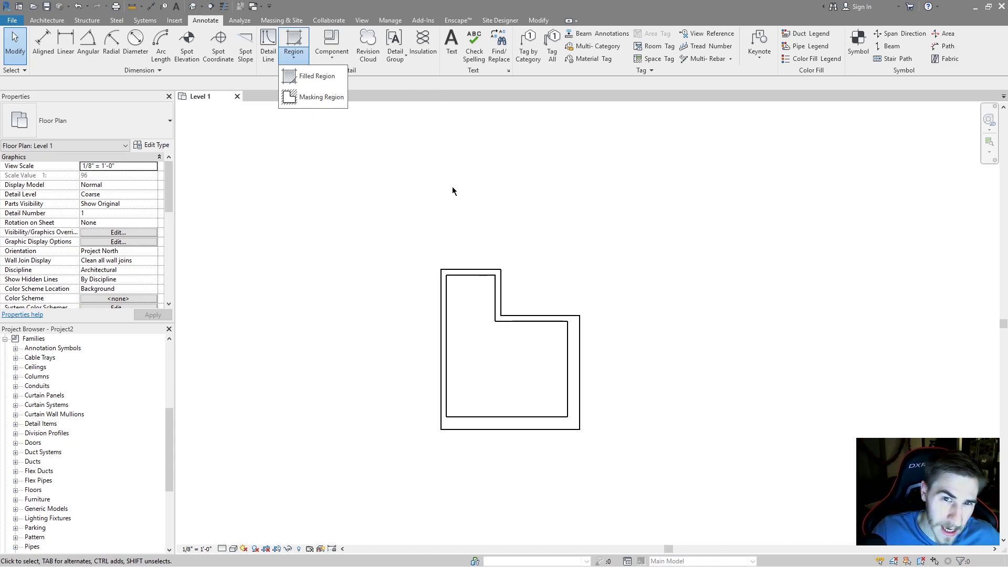
Start a Filled Region sketch with Thin Lines boundaries using the Rectangle draw tool.
{"action": "left_click", "coordinate": [295, 55]}
{"action": "left_click", "coordinate": [310, 77]}
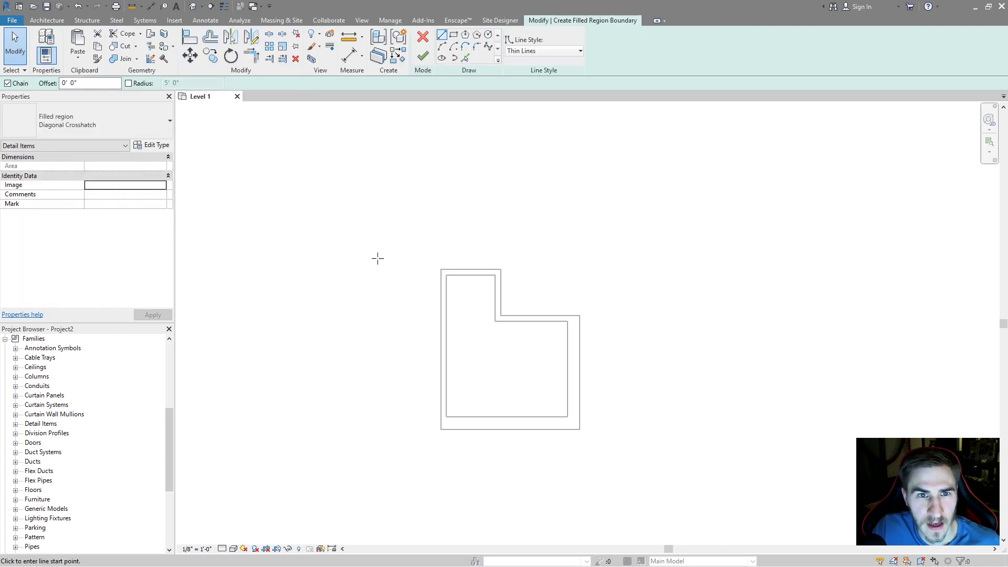
{"action": "left_click", "coordinate": [519, 50]}
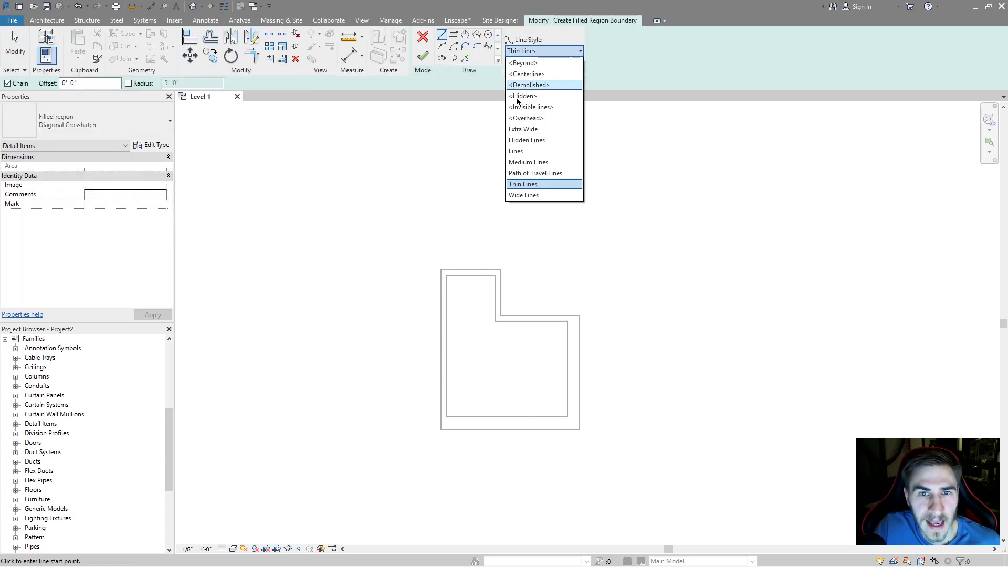
{"action": "left_click", "coordinate": [444, 100]}
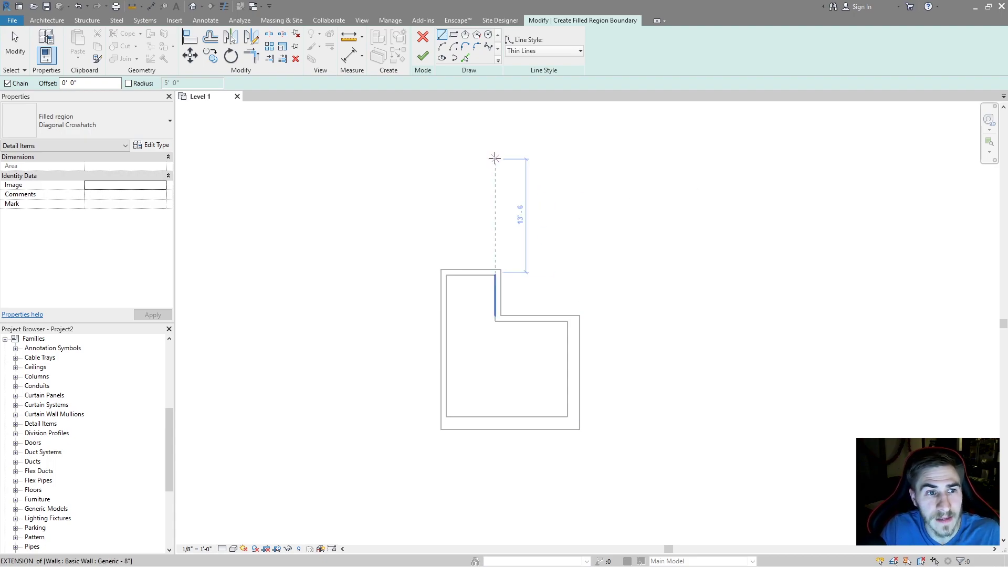
{"action": "left_click", "coordinate": [454, 35]}
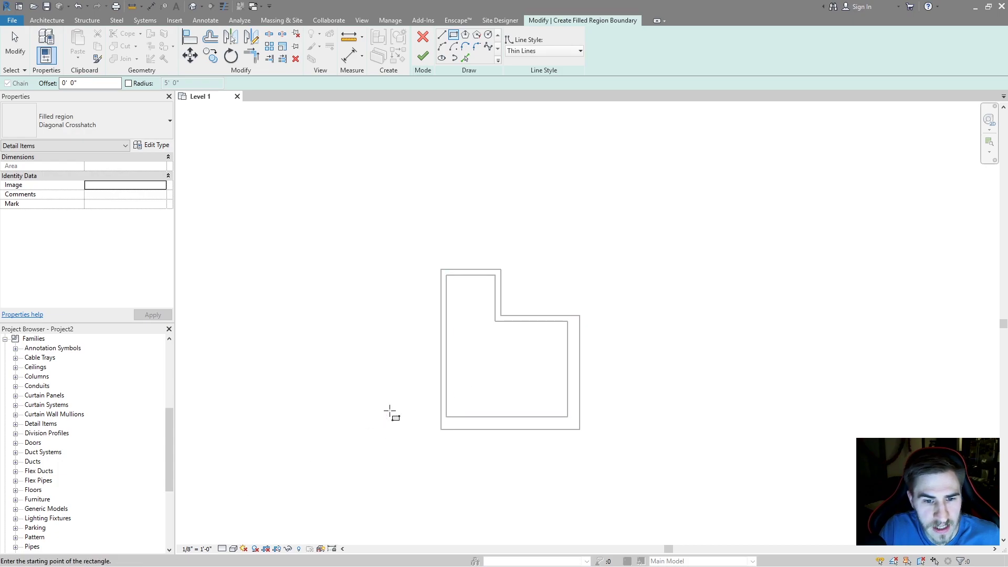
Draw a rectangular boundary to the lower left of the L-shaped plan.
{"action": "middle_click_drag", "start_coordinate": [391, 415], "coordinate": [420, 399]}
{"action": "left_click", "coordinate": [396, 374]}
{"action": "left_click", "coordinate": [312, 484]}
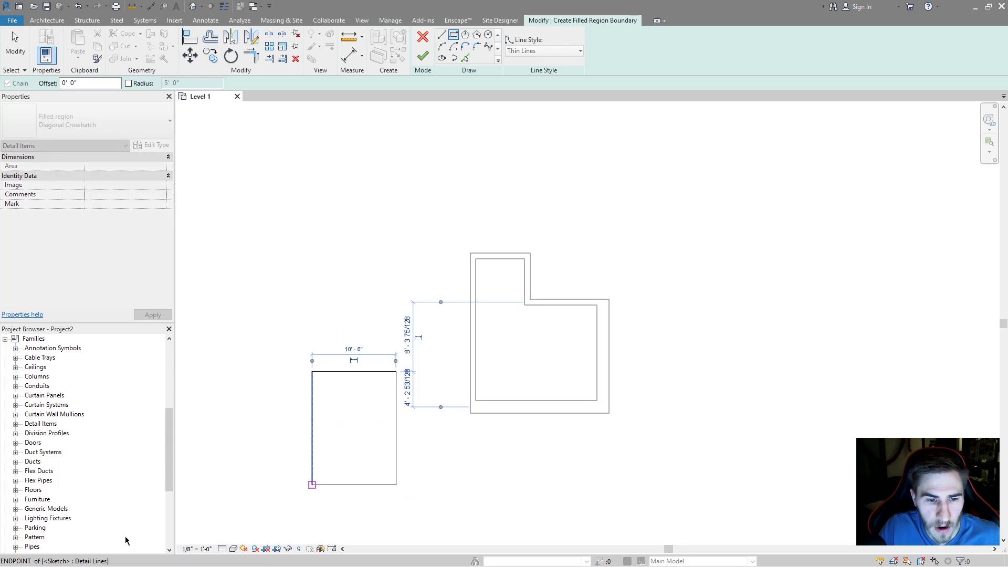
{"action": "middle_click_drag", "start_coordinate": [377, 441], "coordinate": [393, 420]}
{"action": "key", "text": "Escape"}
{"action": "key", "text": "Escape"}
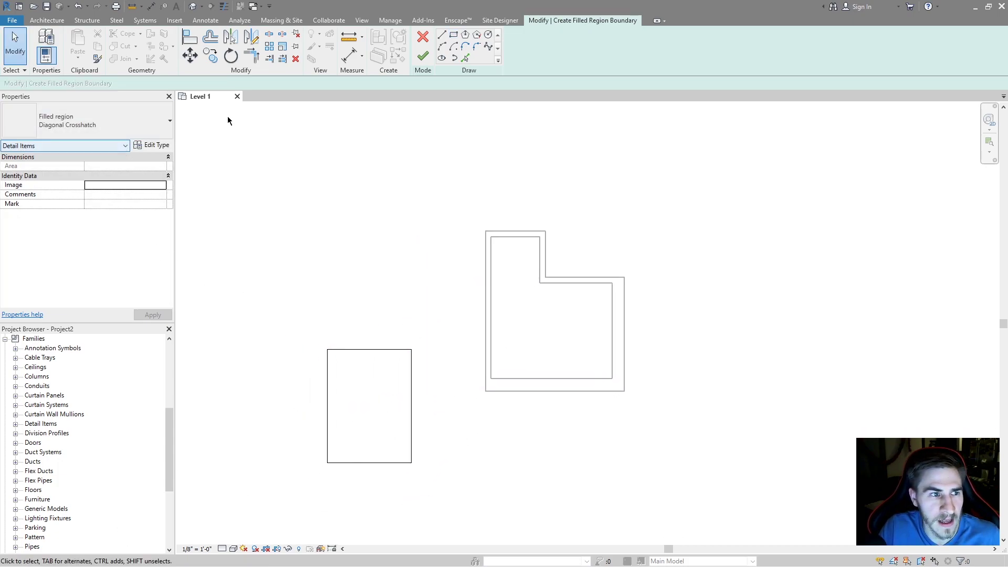
Keep Diagonal Crosshatch as the type, finish the region, and drag it toward the plan.
{"action": "left_click", "coordinate": [170, 131]}
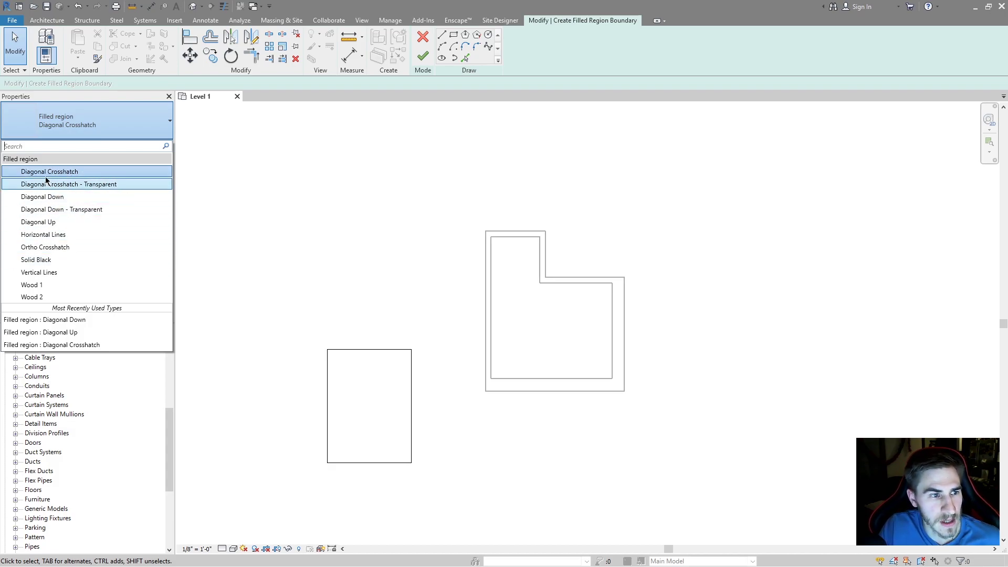
{"action": "left_click", "coordinate": [139, 170]}
{"action": "left_click", "coordinate": [422, 56]}
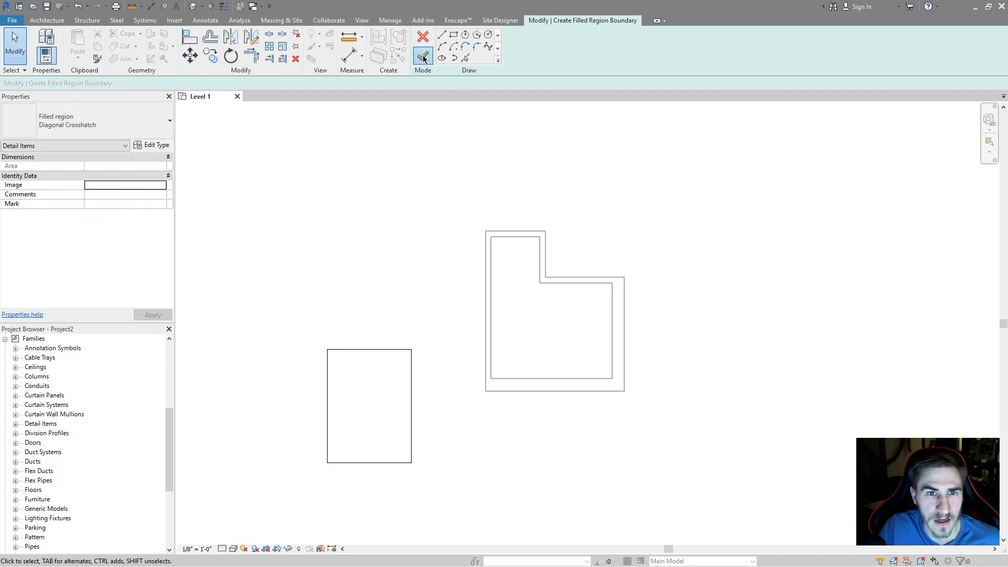
{"action": "left_click_drag", "start_coordinate": [404, 364], "coordinate": [436, 341]}
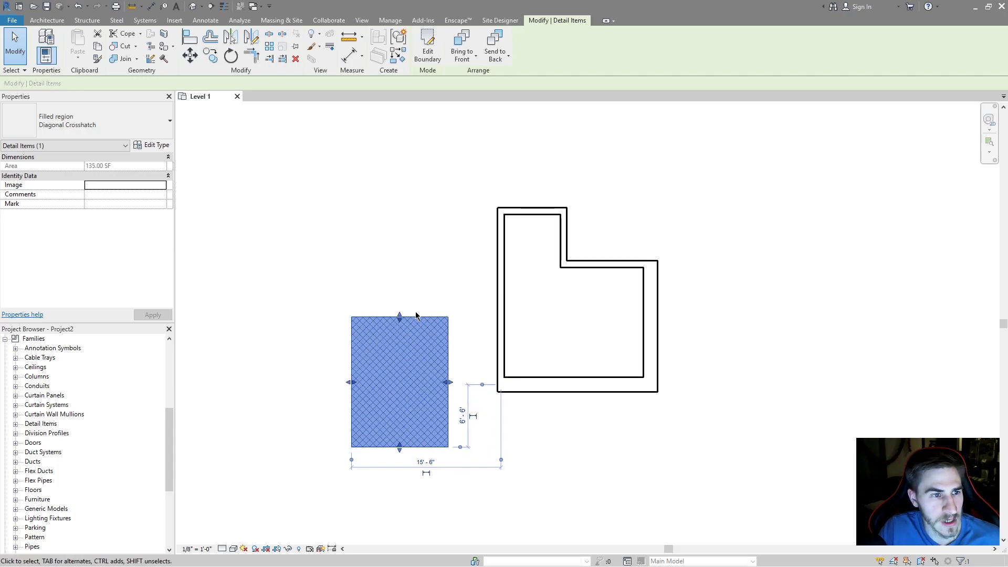
Zoom in and select the Diagonal Crosshatch filled region beside the walls.
{"action": "scroll", "coordinate": [373, 317], "scroll_direction": "up", "scroll_amount": 2}
{"action": "left_click", "coordinate": [373, 317]}
{"action": "left_click", "coordinate": [386, 338]}
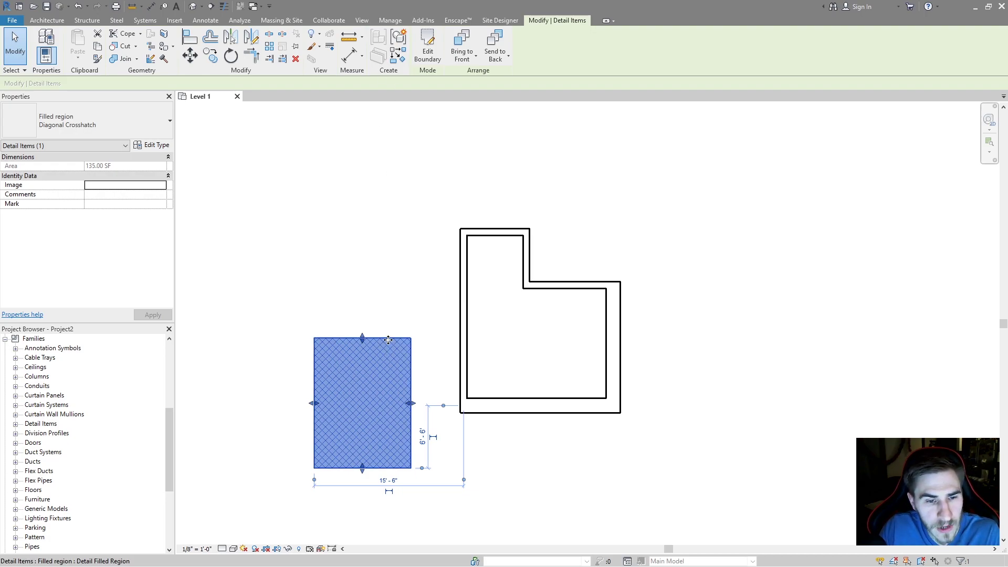
{"action": "left_click", "coordinate": [150, 146]}
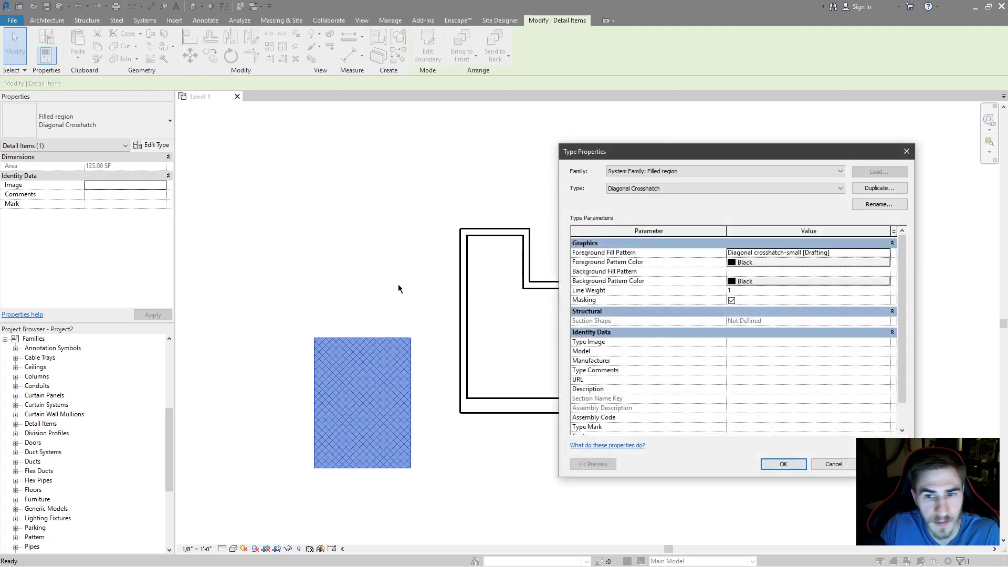
{"action": "left_click_drag", "start_coordinate": [694, 161], "coordinate": [685, 169]}
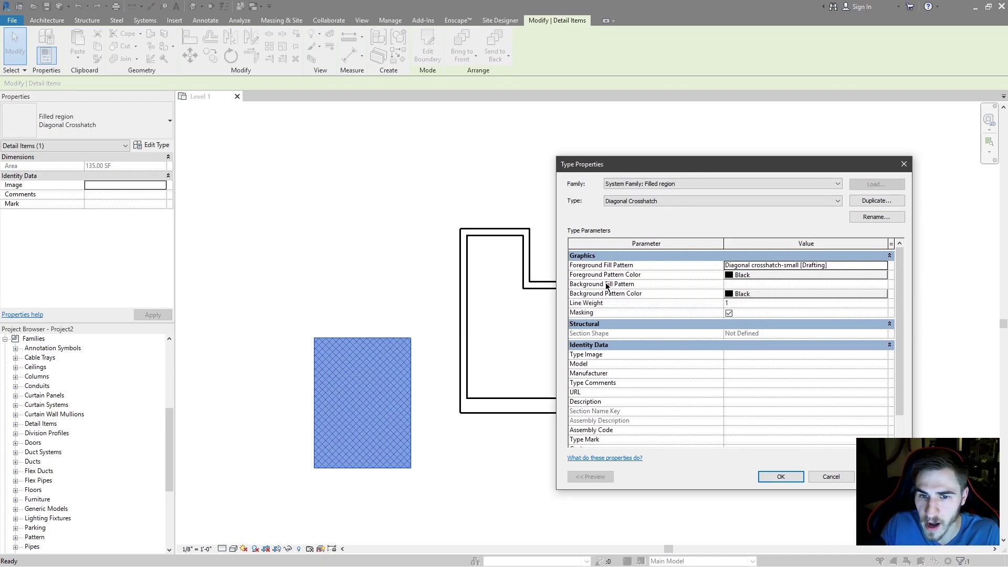
{"action": "left_click", "coordinate": [884, 265]}
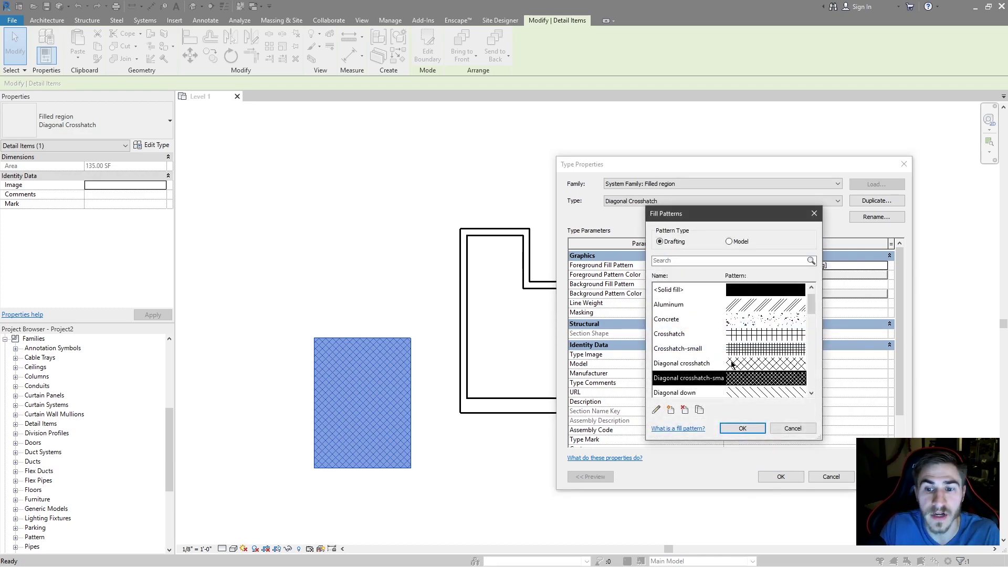
{"action": "scroll", "coordinate": [732, 339], "scroll_direction": "down", "scroll_amount": 3}
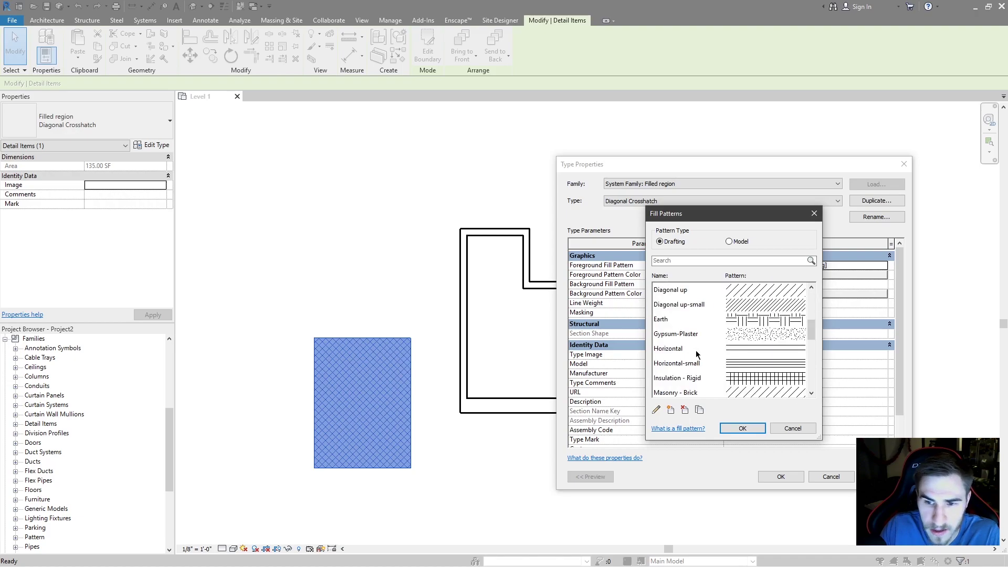
{"action": "scroll", "coordinate": [734, 336], "scroll_direction": "up", "scroll_amount": 3}
{"action": "scroll", "coordinate": [740, 331], "scroll_direction": "down", "scroll_amount": 2}
{"action": "scroll", "coordinate": [719, 351], "scroll_direction": "down", "scroll_amount": 4}
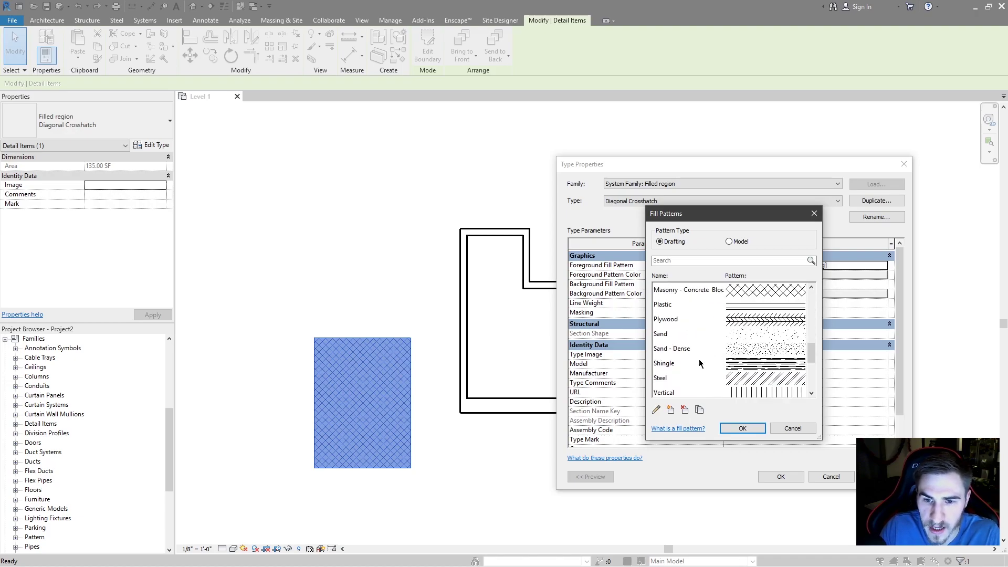
{"action": "scroll", "coordinate": [701, 364], "scroll_direction": "down", "scroll_amount": 3}
{"action": "scroll", "coordinate": [732, 357], "scroll_direction": "up", "scroll_amount": 9}
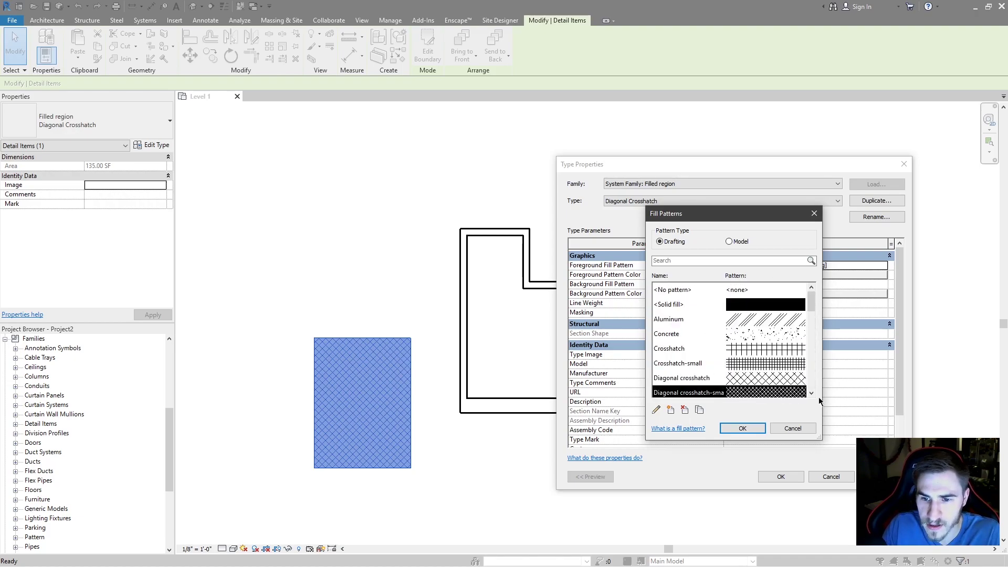
{"action": "left_click", "coordinate": [811, 433]}
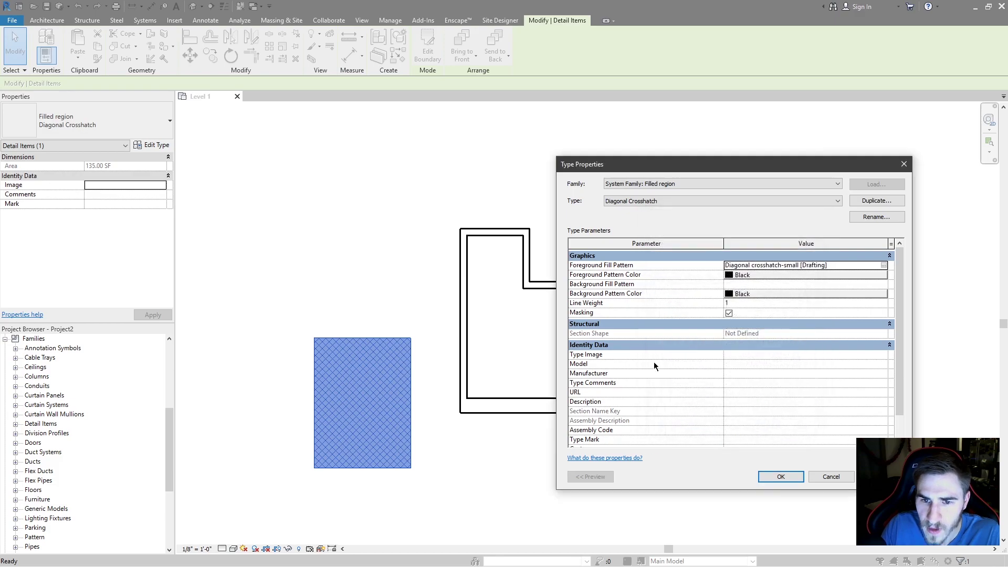
{"action": "left_click", "coordinate": [759, 275]}
{"action": "left_click", "coordinate": [831, 419]}
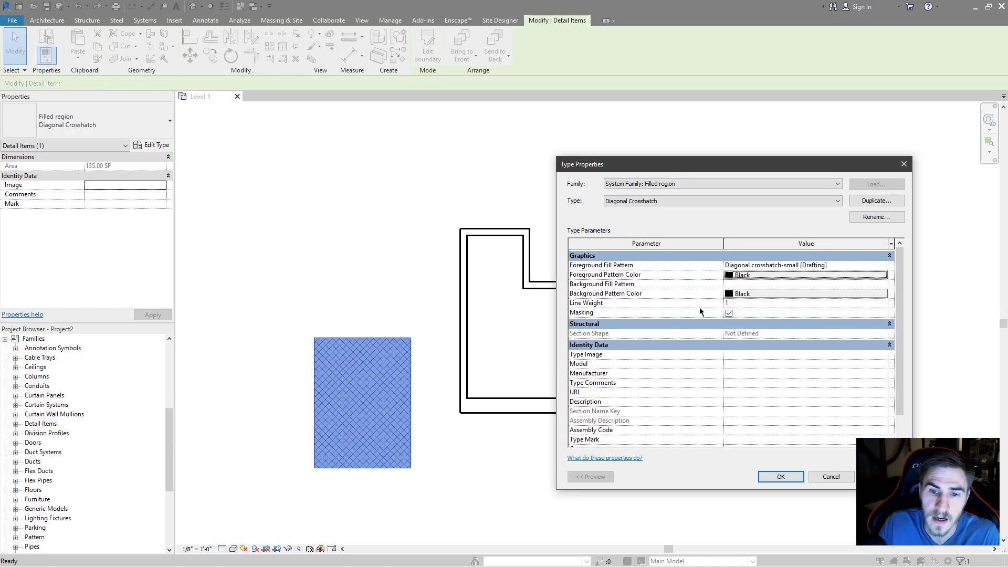
Try line weights 5 and then 3 in the region's Type Properties and close it.
{"action": "left_click", "coordinate": [737, 303]}
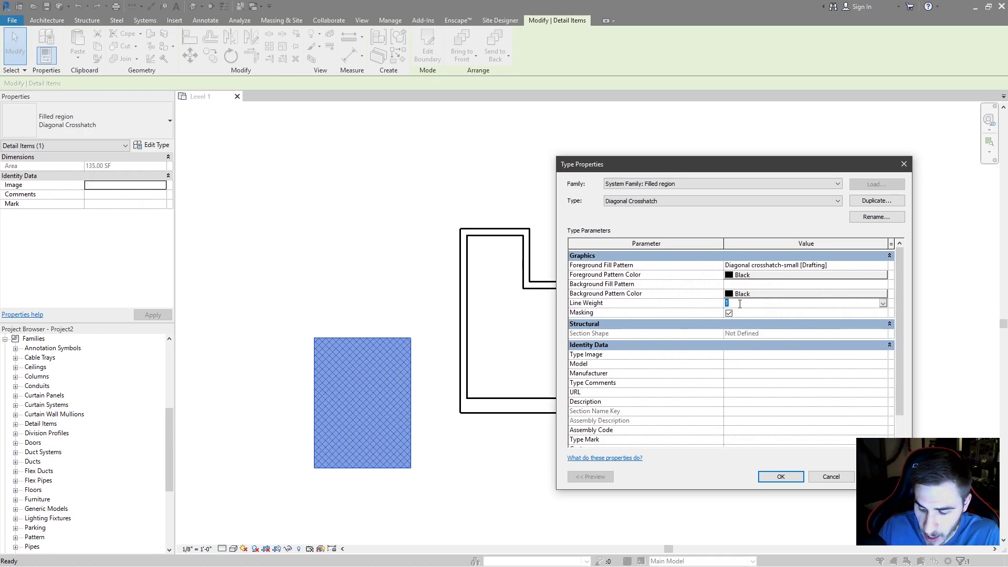
{"action": "type", "text": "5"}
{"action": "key", "text": "Escape"}
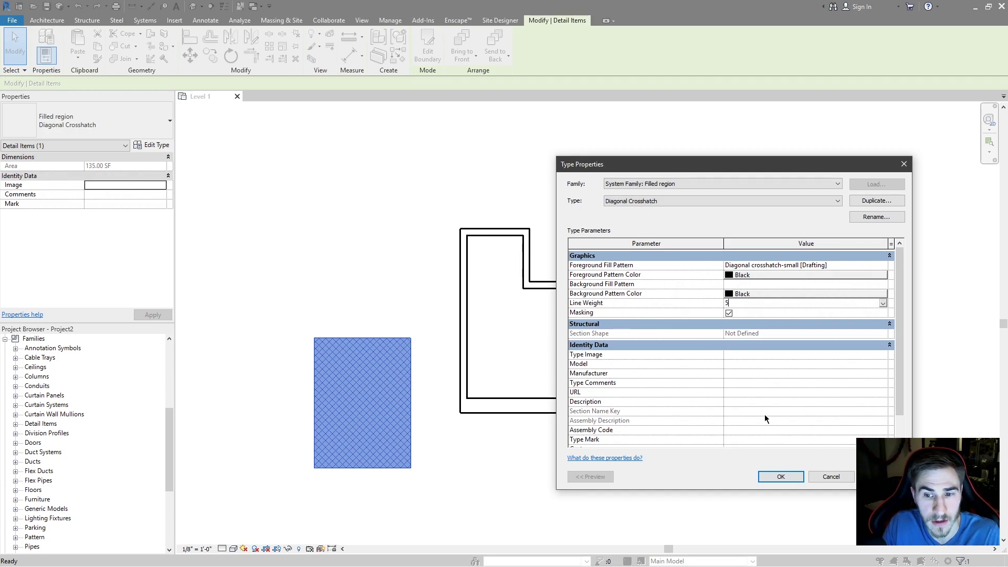
{"action": "left_click", "coordinate": [574, 422]}
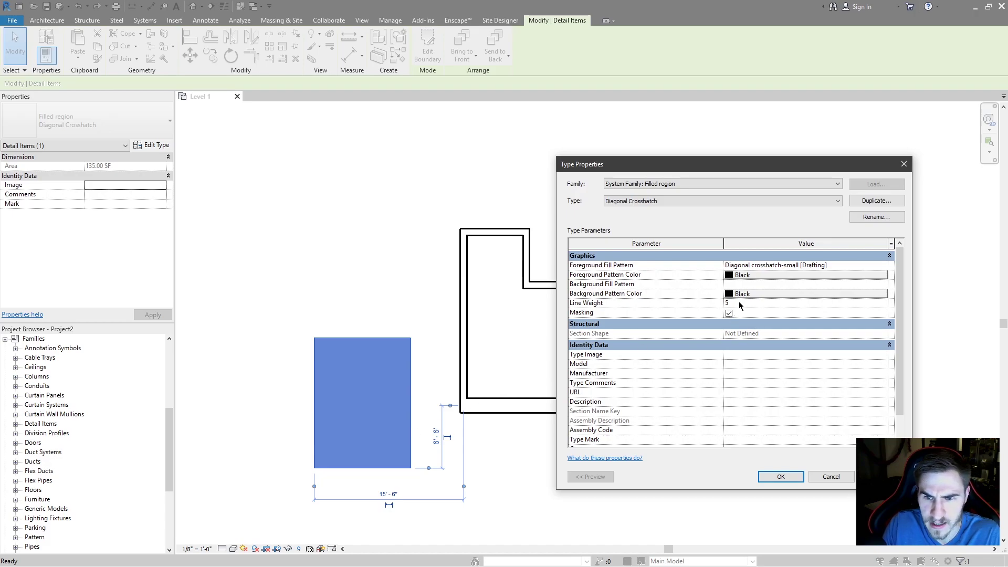
{"action": "left_click", "coordinate": [738, 303]}
{"action": "type", "text": "3"}
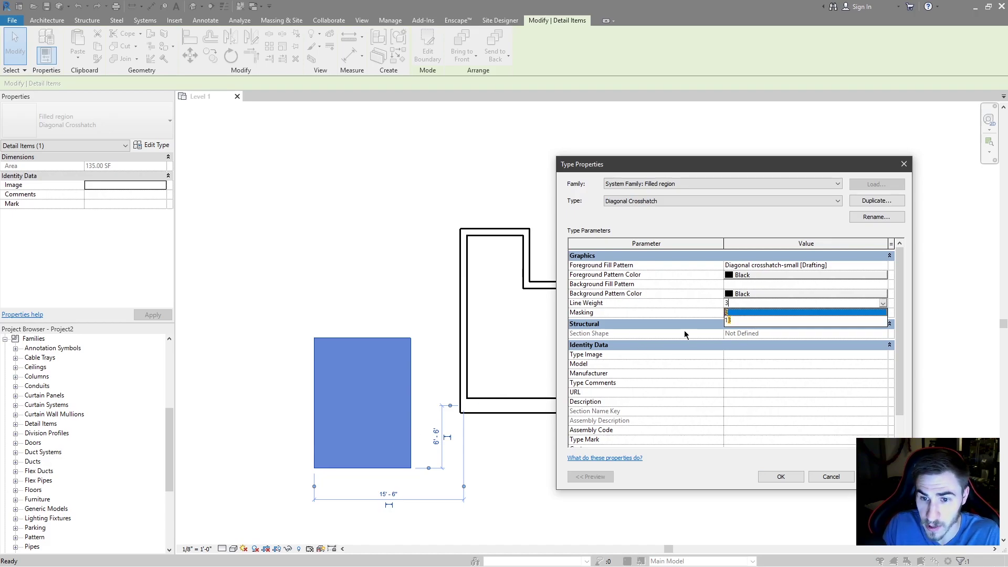
{"action": "left_click", "coordinate": [686, 336]}
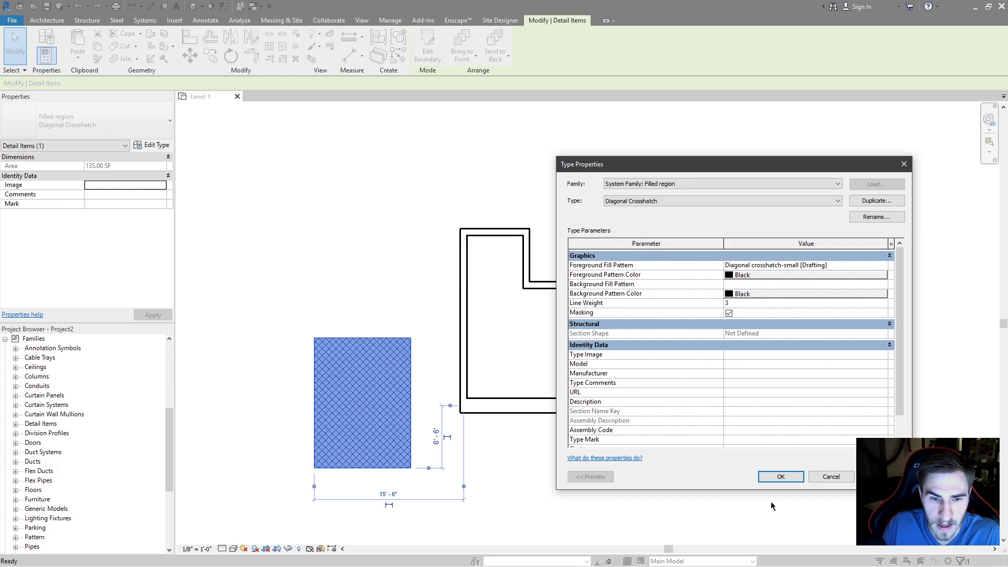
{"action": "left_click", "coordinate": [776, 477]}
Zoom in and out around the plan and clear the selection.
{"action": "scroll", "coordinate": [389, 433], "scroll_direction": "up", "scroll_amount": 3}
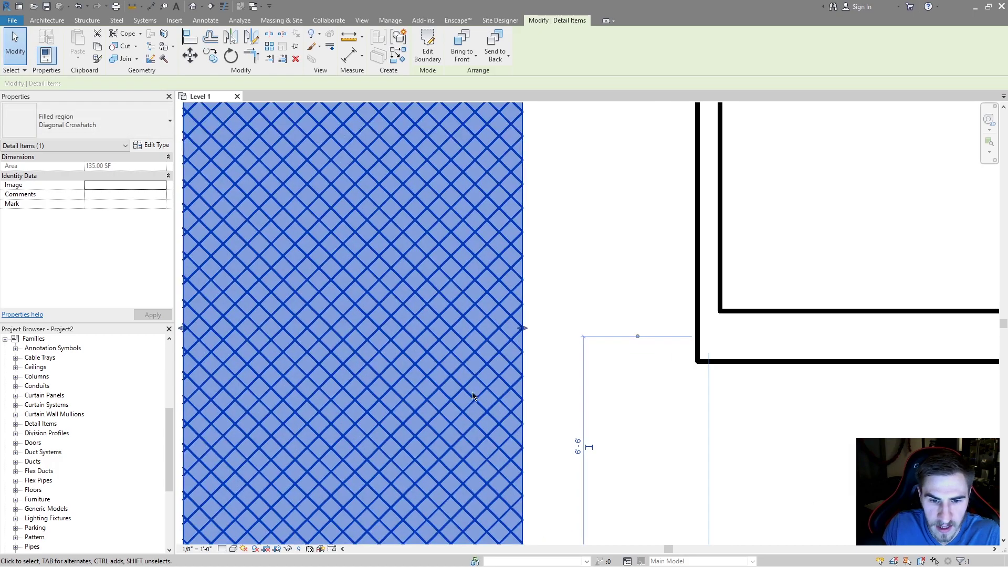
{"action": "scroll", "coordinate": [452, 393], "scroll_direction": "up", "scroll_amount": 1}
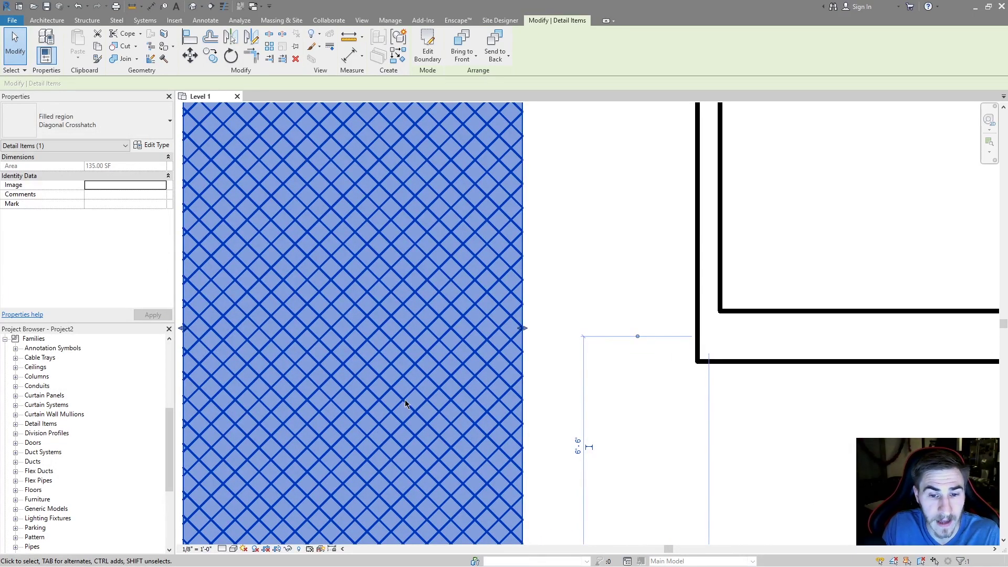
{"action": "scroll", "coordinate": [396, 402], "scroll_direction": "down", "scroll_amount": 1}
{"action": "scroll", "coordinate": [393, 389], "scroll_direction": "down", "scroll_amount": 1}
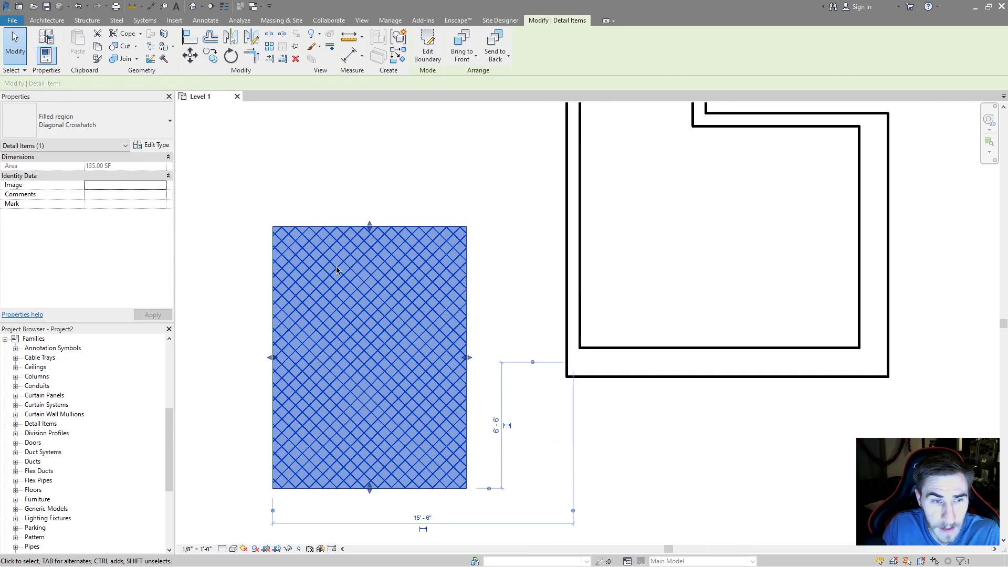
{"action": "left_click", "coordinate": [309, 190]}
{"action": "scroll", "coordinate": [391, 419], "scroll_direction": "down", "scroll_amount": 3}
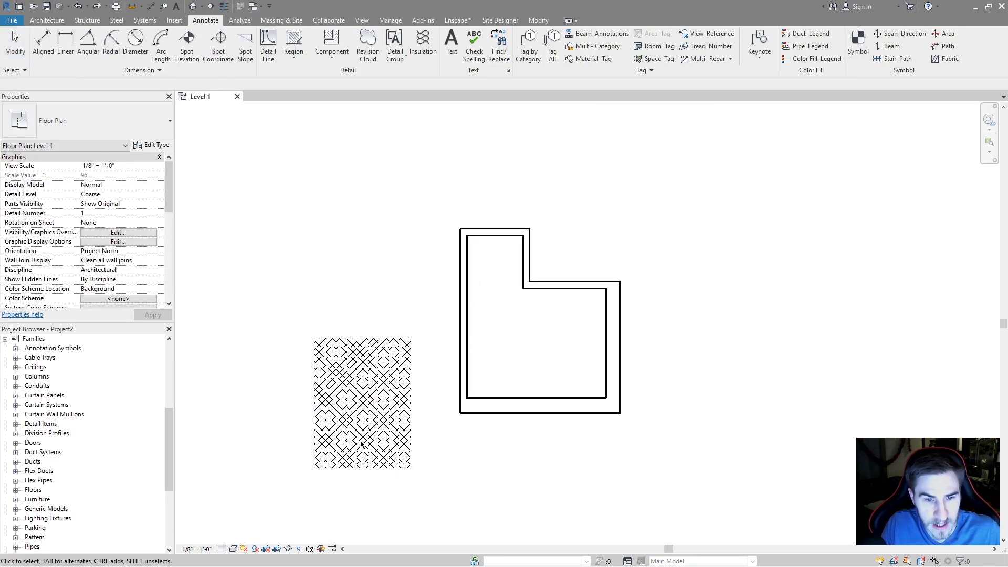
{"action": "scroll", "coordinate": [398, 439], "scroll_direction": "up", "scroll_amount": 4}
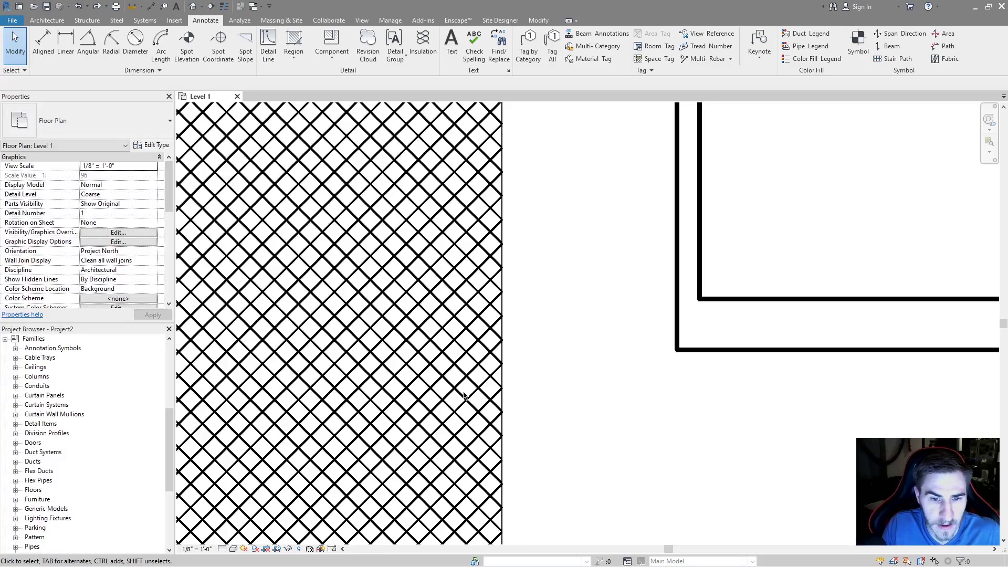
{"action": "scroll", "coordinate": [472, 419], "scroll_direction": "down", "scroll_amount": 2}
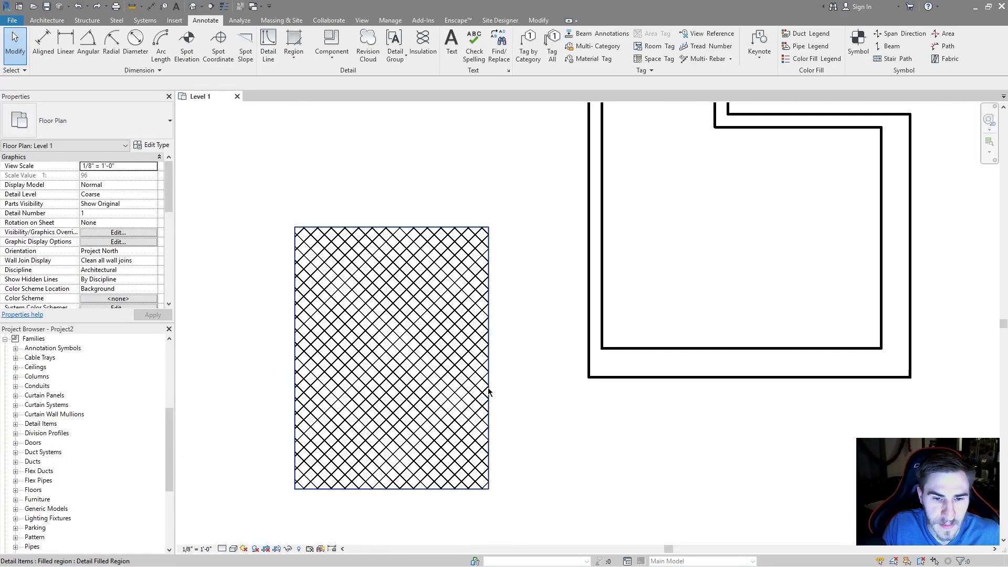
Reselect the crosshatch region, inspect its line weight, and dismiss Type Properties unchanged.
{"action": "left_click", "coordinate": [487, 387]}
{"action": "left_click", "coordinate": [168, 150]}
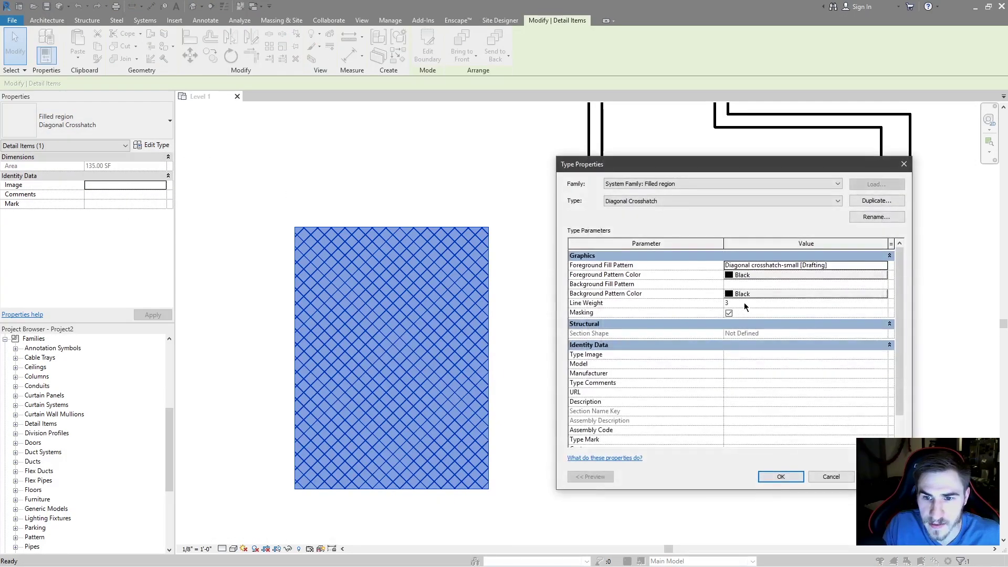
{"action": "left_click", "coordinate": [745, 302]}
{"action": "key", "text": "Return"}
{"action": "scroll", "coordinate": [571, 366], "scroll_direction": "up", "scroll_amount": 2}
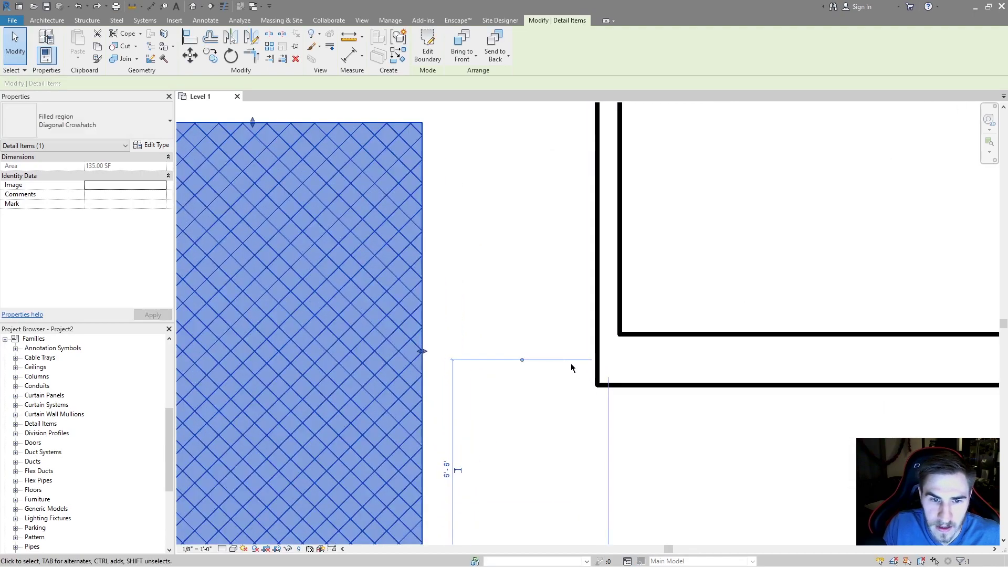
{"action": "left_click", "coordinate": [464, 297]}
{"action": "scroll", "coordinate": [406, 385], "scroll_direction": "down", "scroll_amount": 2}
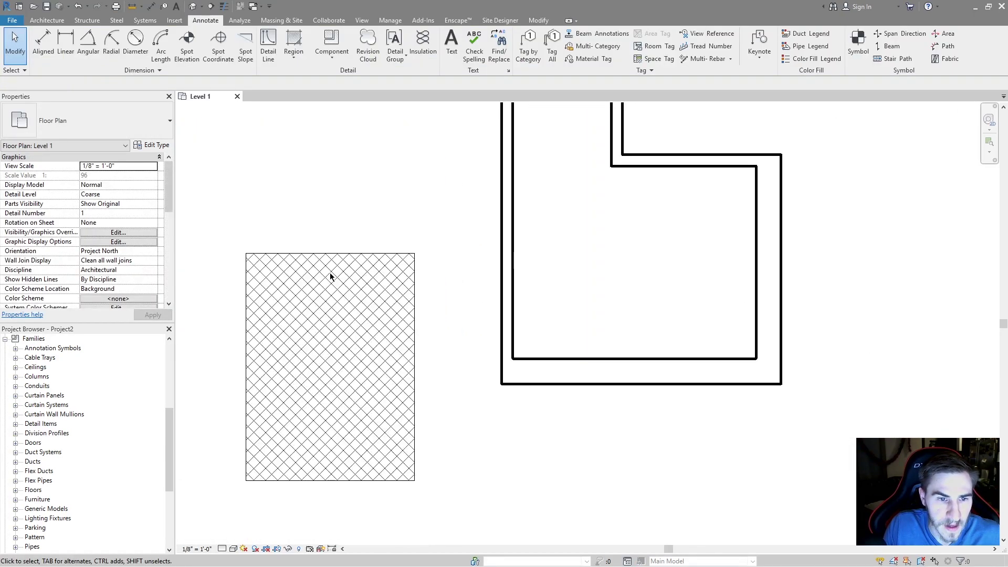
{"action": "left_click", "coordinate": [264, 254]}
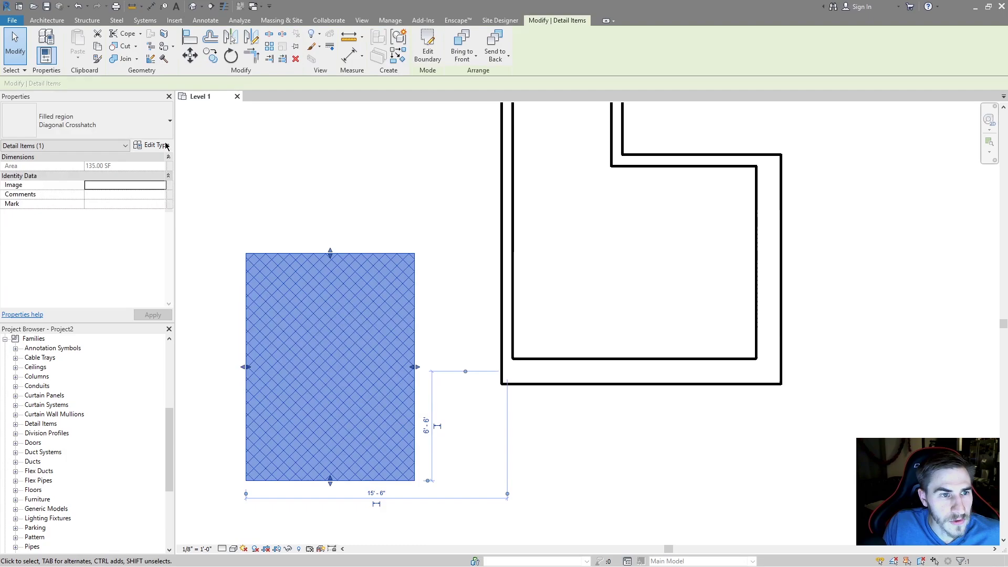
Confirm Masking is on in Type Properties, then drag the region onto the walls' lower-left corner.
{"action": "left_click", "coordinate": [155, 146]}
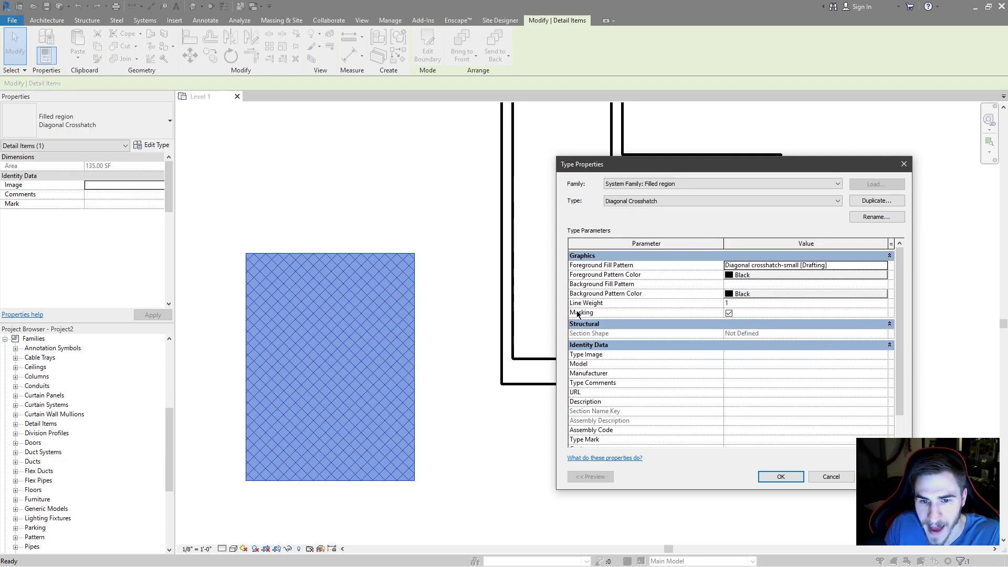
{"action": "mouse_move", "coordinate": [597, 317]}
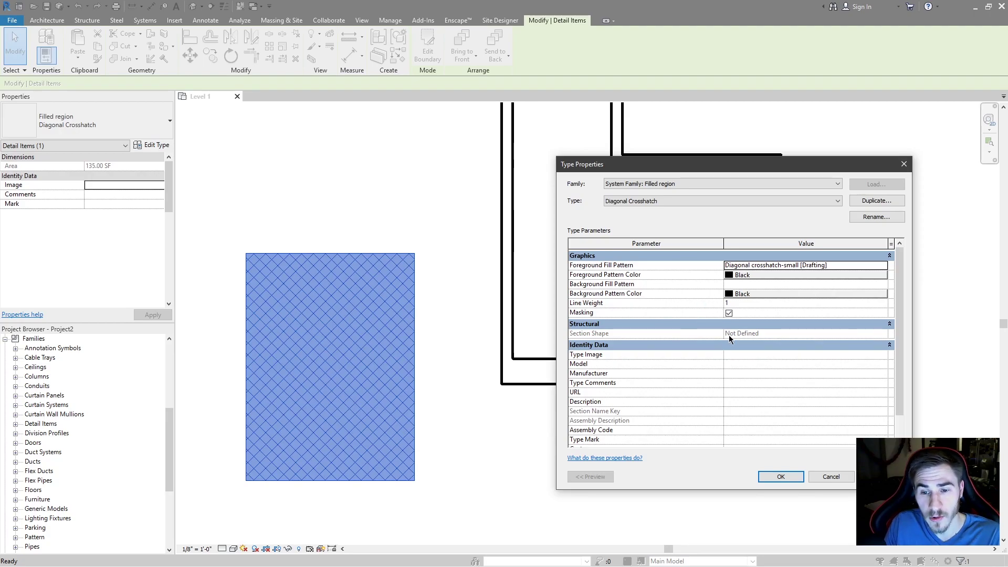
{"action": "mouse_move", "coordinate": [646, 302]}
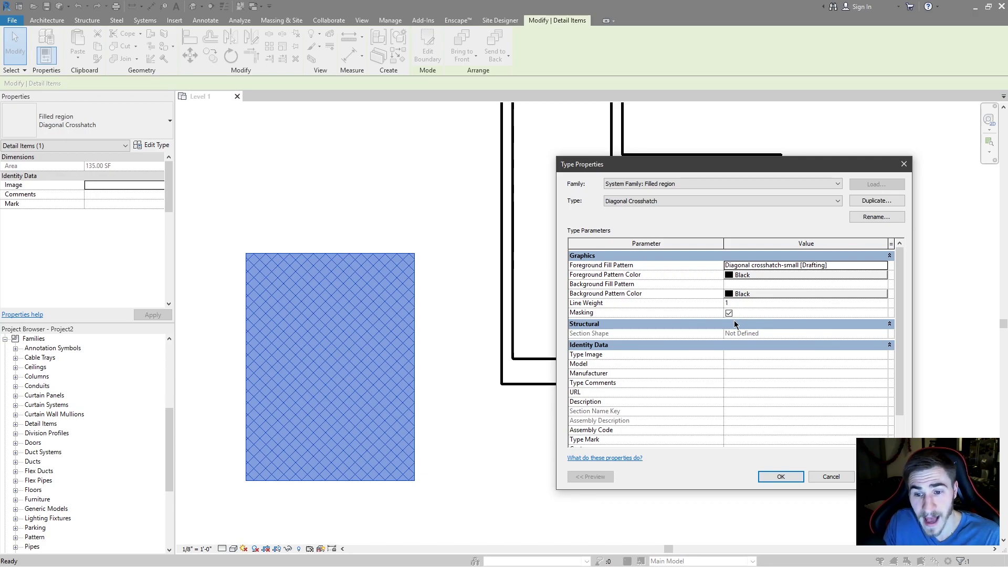
{"action": "left_click", "coordinate": [780, 476]}
{"action": "key", "text": "Escape"}
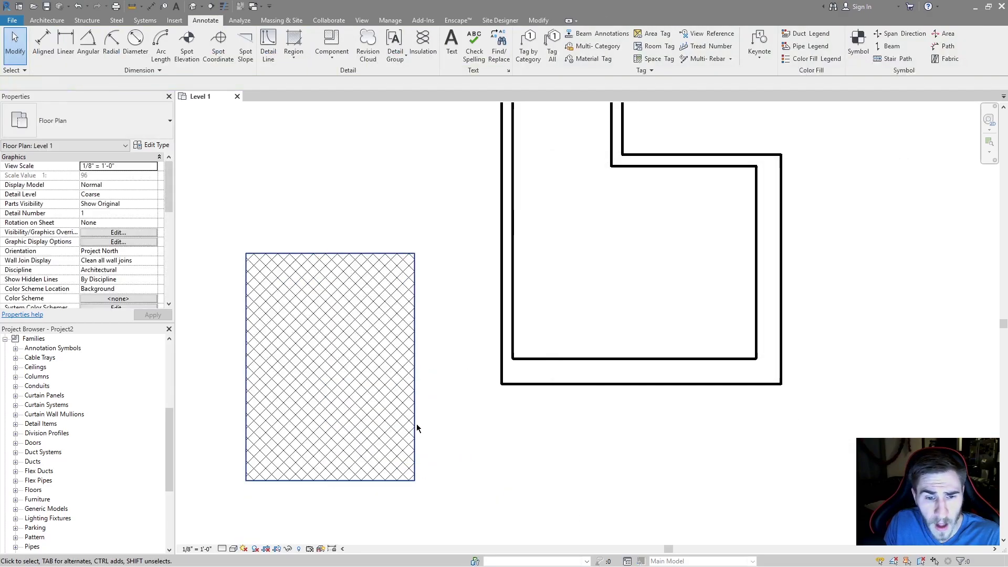
{"action": "mouse_move", "coordinate": [415, 425]}
{"action": "left_mouse_down"}
{"action": "mouse_move", "coordinate": [591, 400]}
{"action": "mouse_move", "coordinate": [553, 401]}
{"action": "mouse_move", "coordinate": [578, 418]}
{"action": "mouse_move", "coordinate": [572, 427]}
{"action": "left_mouse_up"}
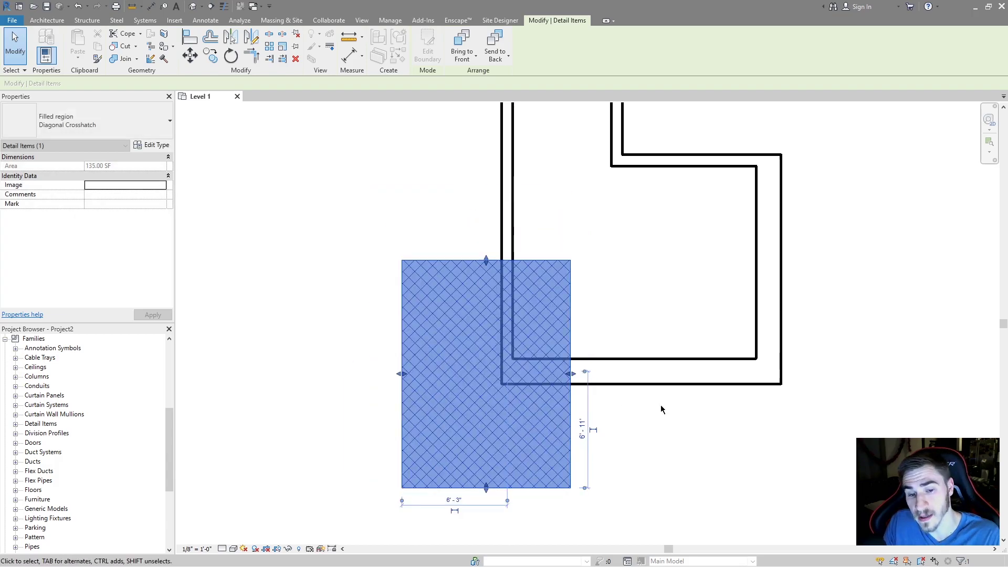
Turn off Masking for the Diagonal Crosshatch region type so the walls show through.
{"action": "key", "text": "Escape"}
{"action": "scroll", "coordinate": [493, 426], "scroll_direction": "down", "scroll_amount": 2}
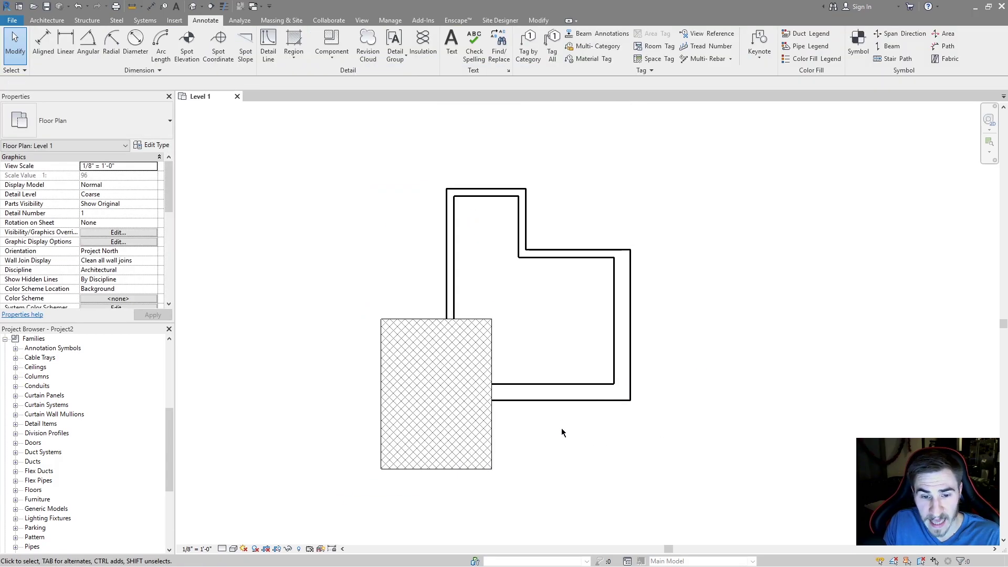
{"action": "left_click", "coordinate": [492, 430]}
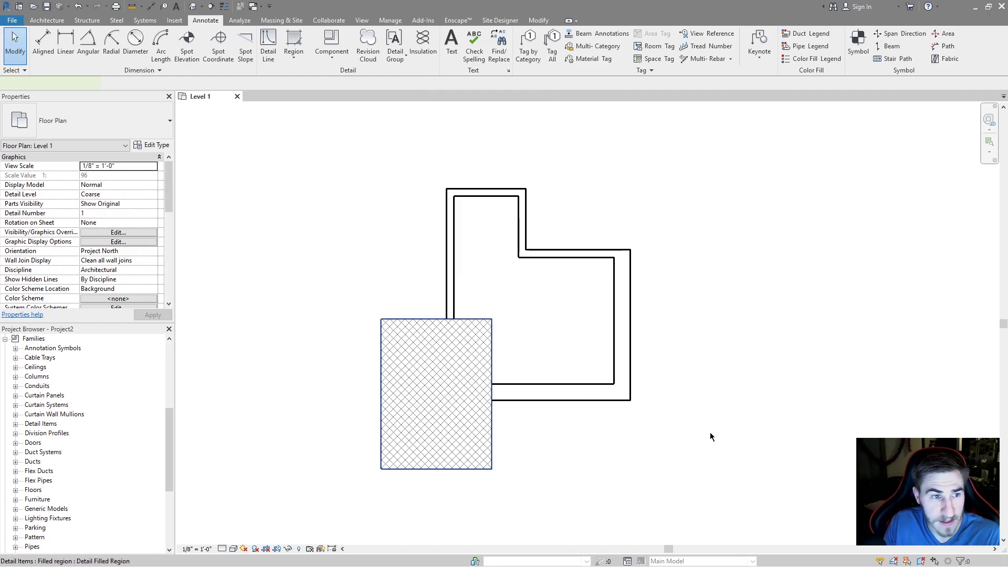
{"action": "left_click", "coordinate": [153, 144]}
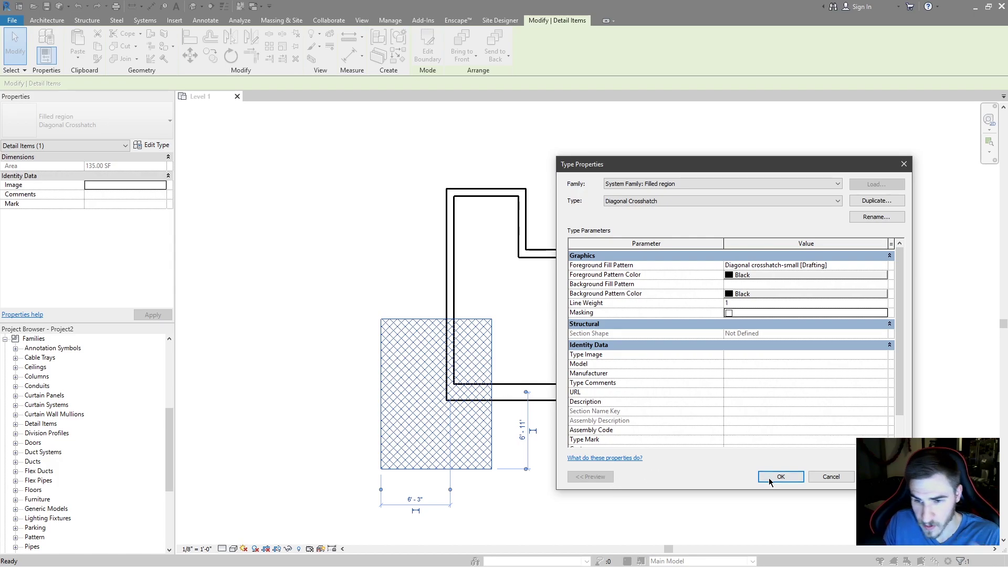
{"action": "left_click", "coordinate": [728, 313]}
{"action": "left_click", "coordinate": [780, 477]}
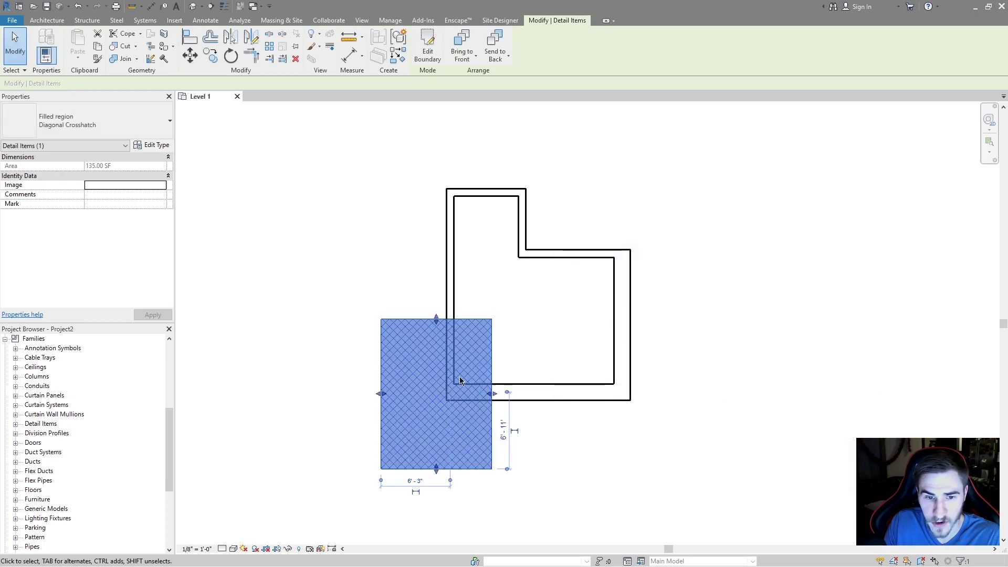
{"action": "left_click", "coordinate": [547, 474]}
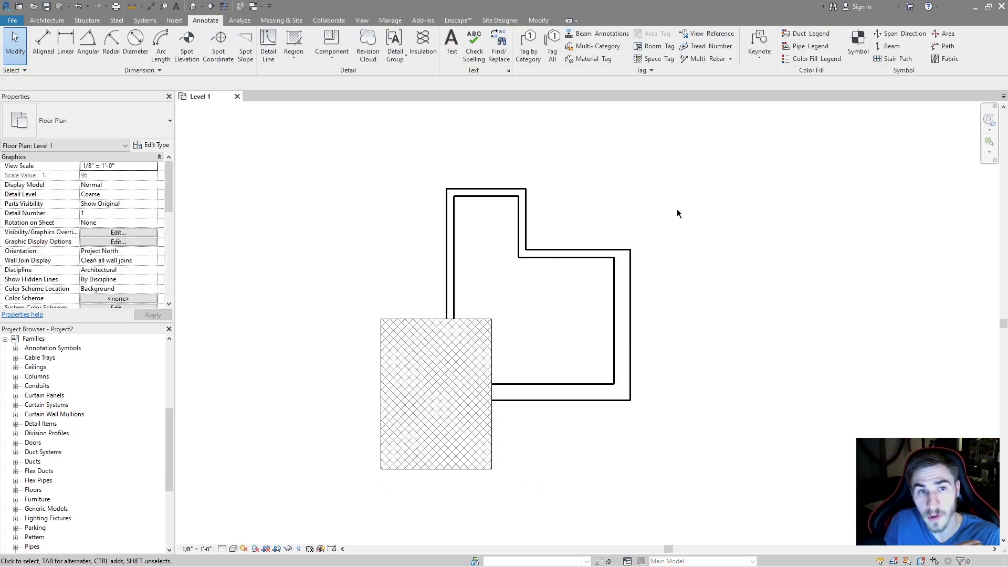
Override the crosshatch region's graphics in this view with 50 percent surface transparency.
{"action": "left_click", "coordinate": [491, 351]}
{"action": "left_click", "coordinate": [317, 63]}
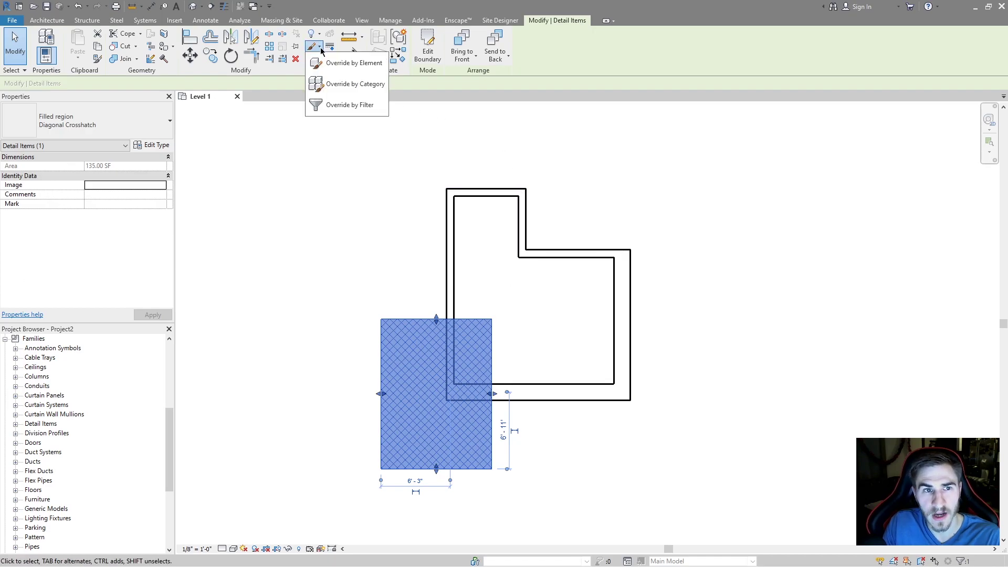
{"action": "left_click", "coordinate": [343, 62]}
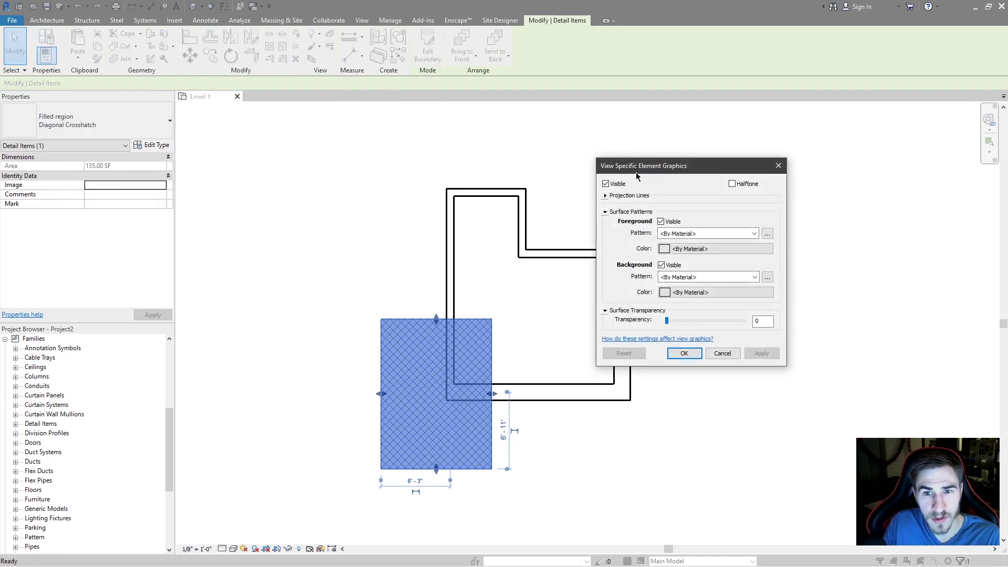
{"action": "left_click_drag", "start_coordinate": [663, 174], "coordinate": [707, 187]}
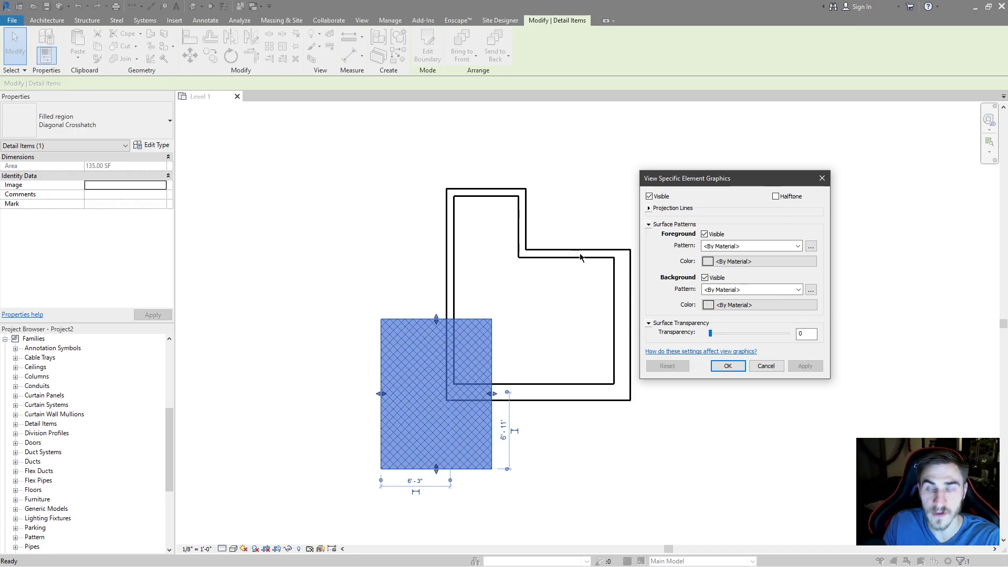
{"action": "left_click", "coordinate": [649, 225]}
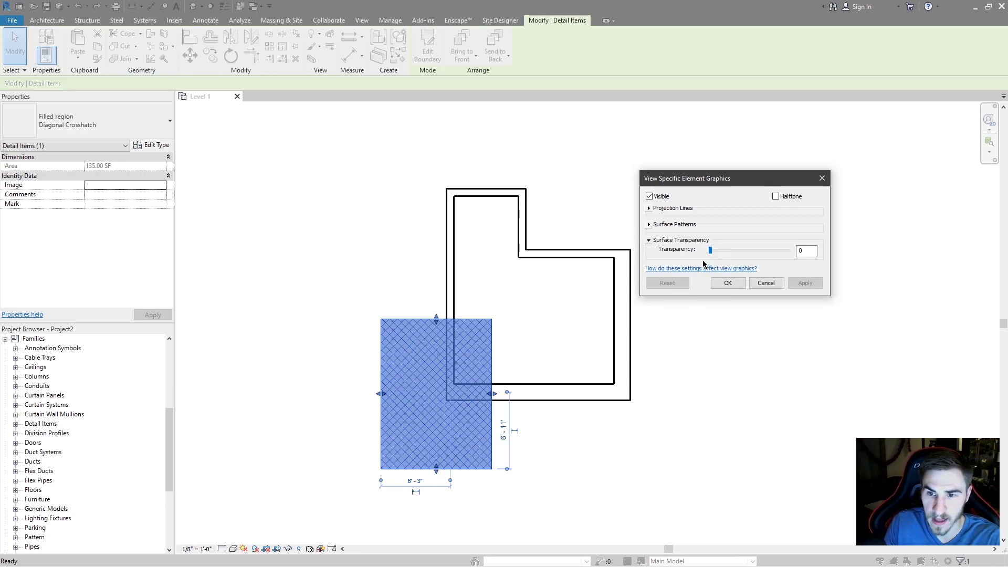
{"action": "double_click", "coordinate": [801, 251]}
{"action": "type", "text": "50"}
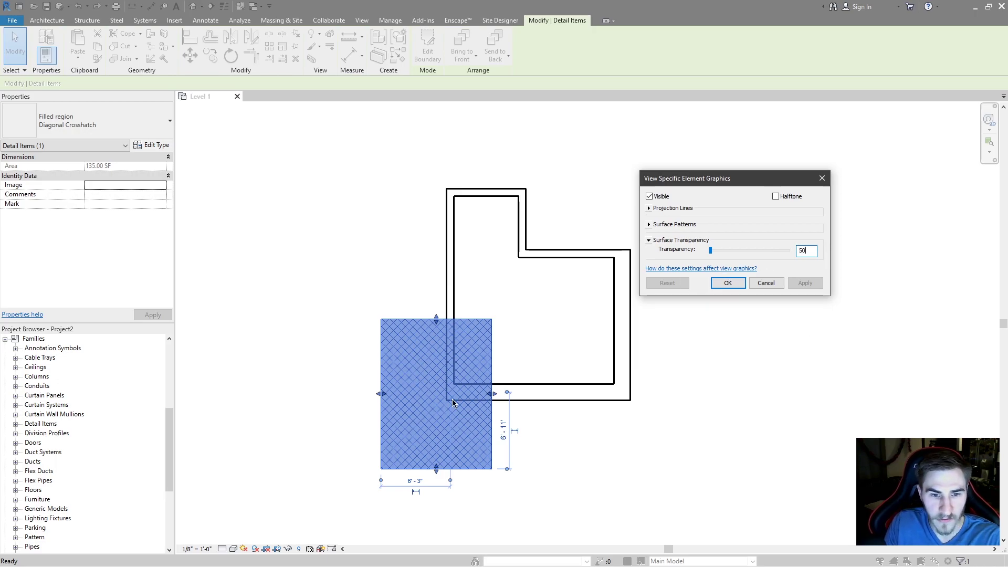
{"action": "left_click", "coordinate": [727, 283]}
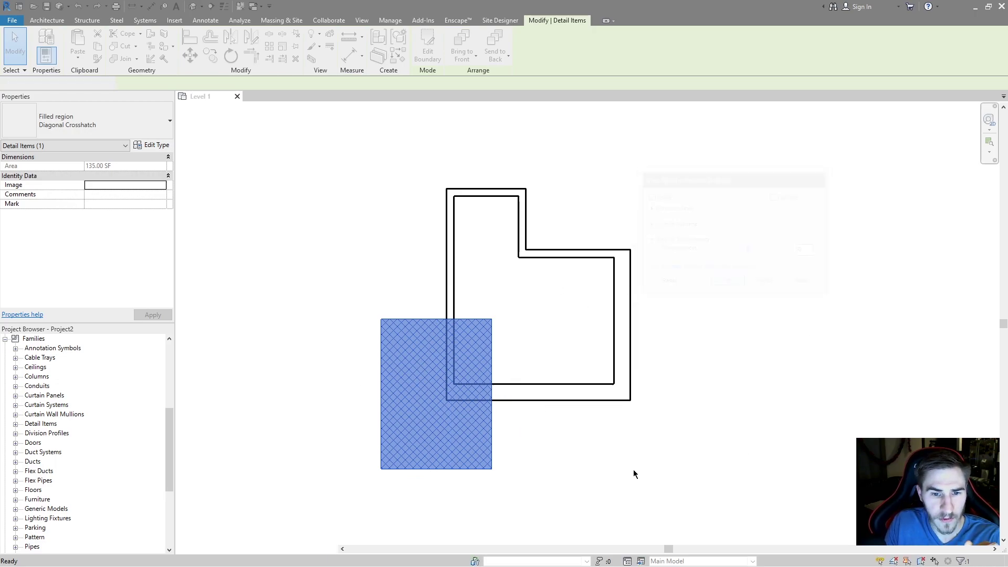
{"action": "left_click", "coordinate": [600, 432]}
{"action": "scroll", "coordinate": [509, 430], "scroll_direction": "up", "scroll_amount": 5}
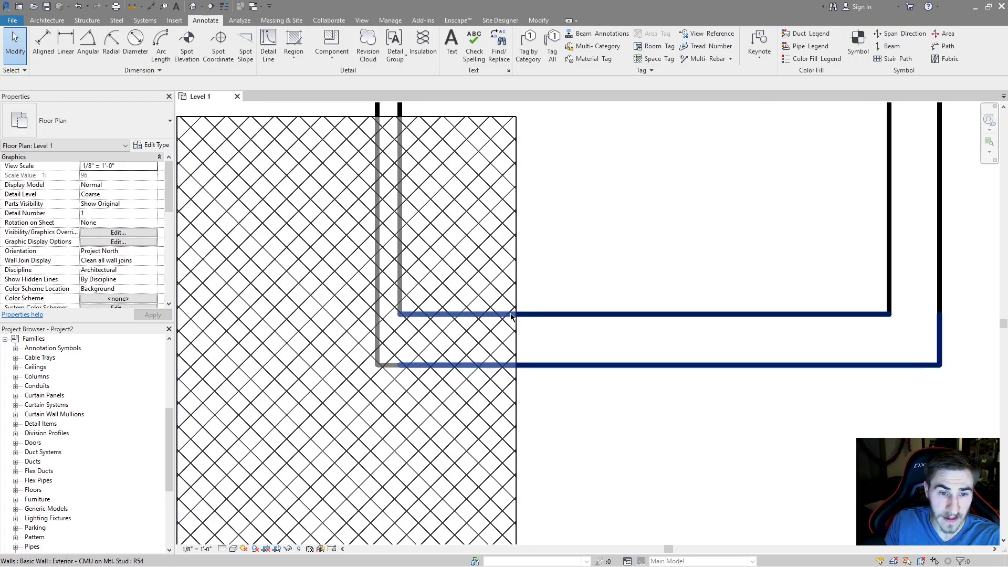
{"action": "scroll", "coordinate": [524, 347], "scroll_direction": "down", "scroll_amount": 3}
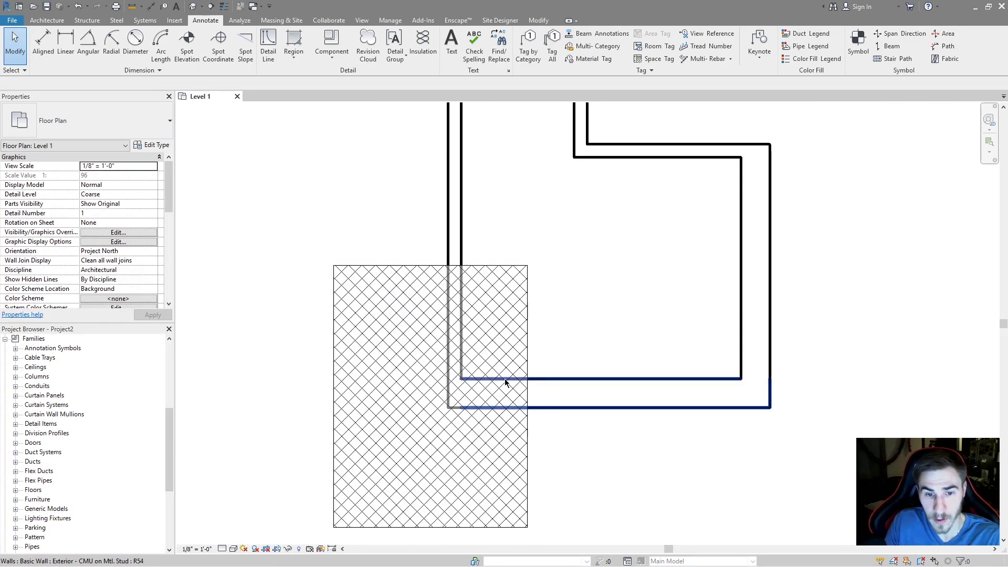
{"action": "scroll", "coordinate": [540, 371], "scroll_direction": "up", "scroll_amount": 3}
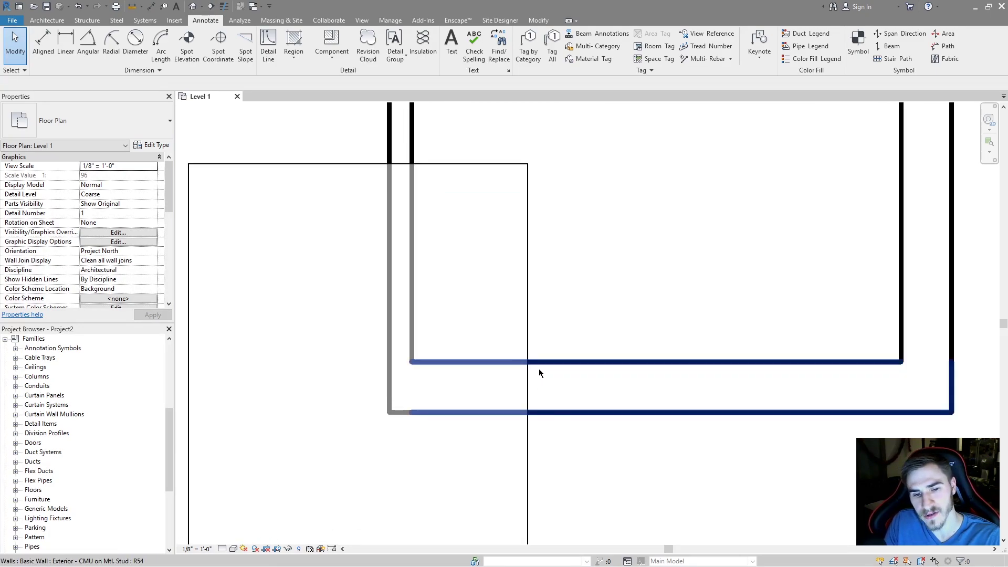
{"action": "scroll", "coordinate": [469, 387], "scroll_direction": "down", "scroll_amount": 2}
{"action": "scroll", "coordinate": [469, 387], "scroll_direction": "down", "scroll_amount": 2}
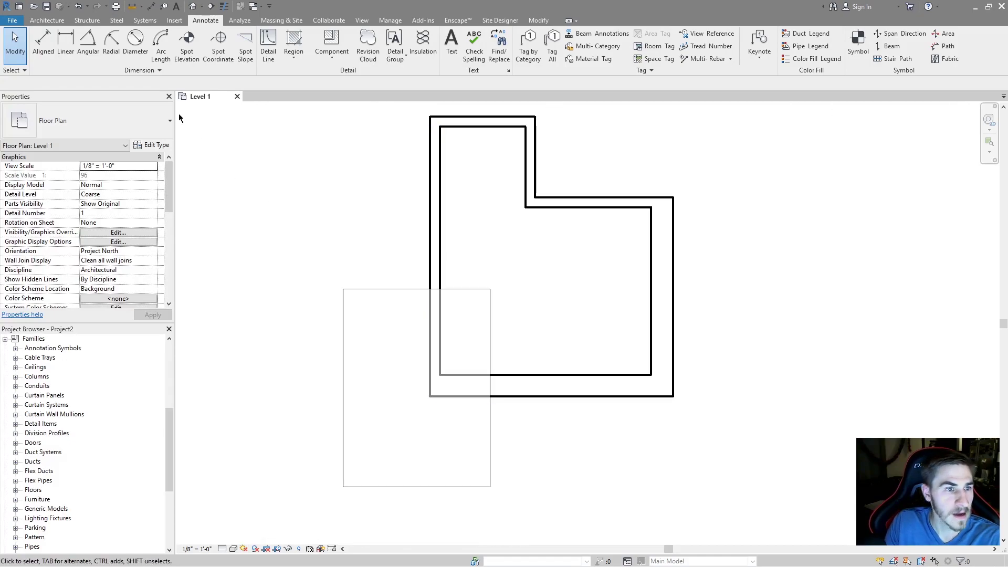
{"action": "left_click", "coordinate": [368, 290]}
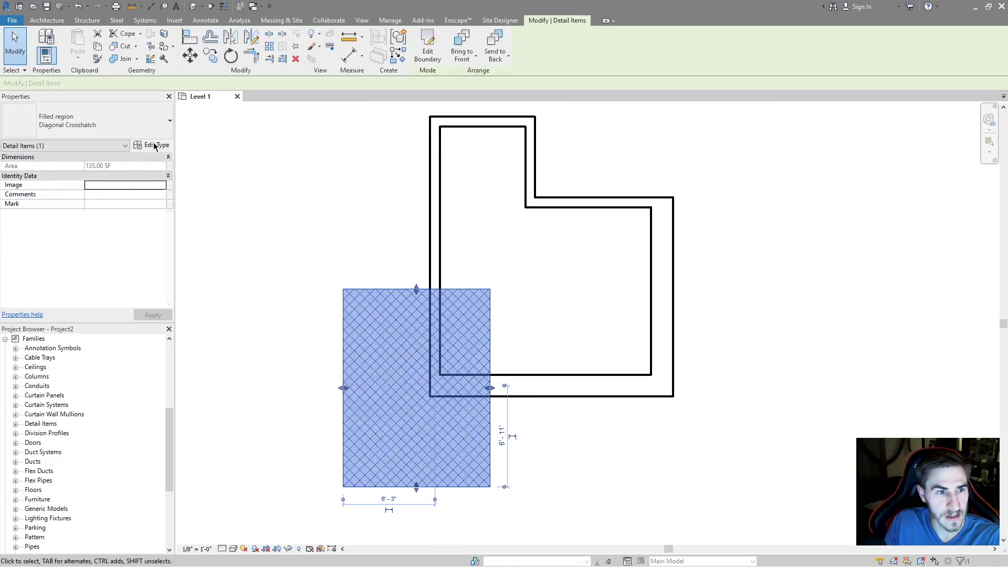
{"action": "left_click", "coordinate": [152, 145]}
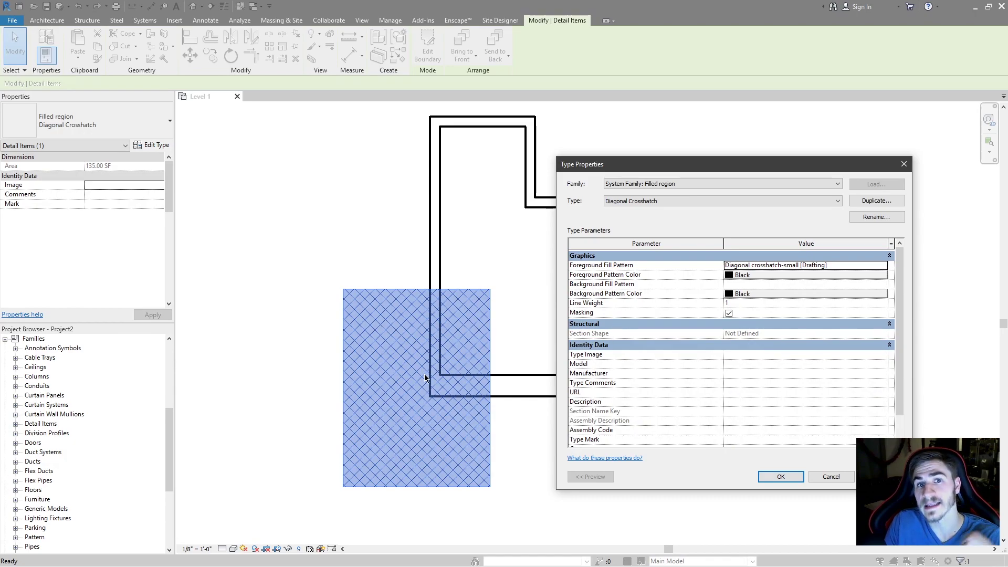
{"action": "left_click", "coordinate": [729, 313]}
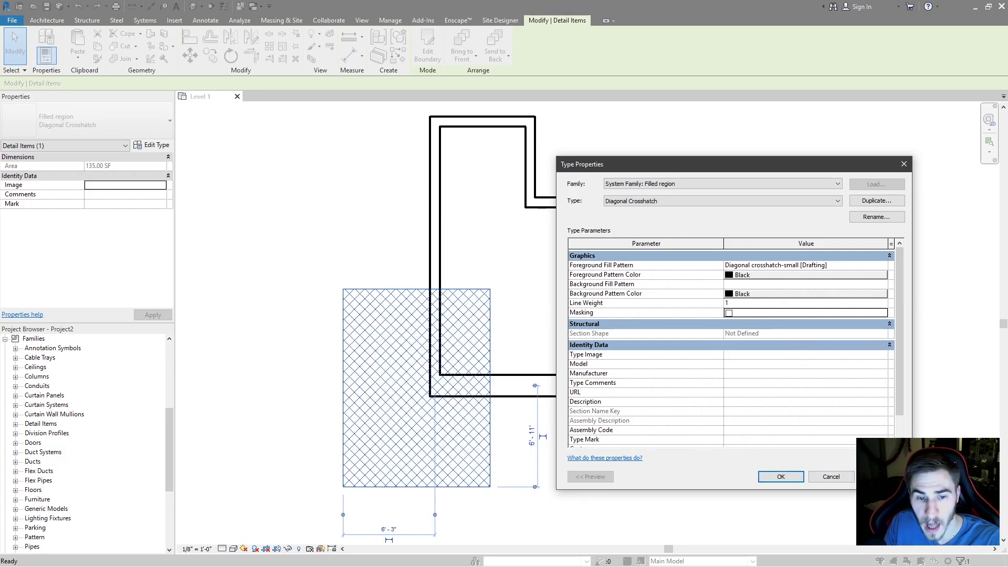
{"action": "left_click", "coordinate": [795, 480]}
{"action": "scroll", "coordinate": [448, 392], "scroll_direction": "up", "scroll_amount": 4}
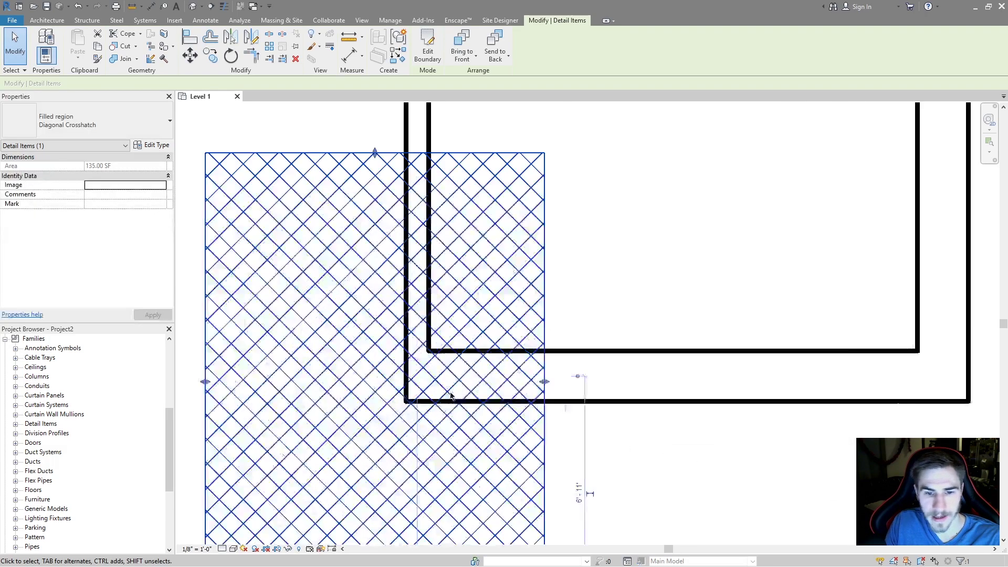
{"action": "scroll", "coordinate": [498, 400], "scroll_direction": "down", "scroll_amount": 2}
{"action": "left_click", "coordinate": [569, 330]}
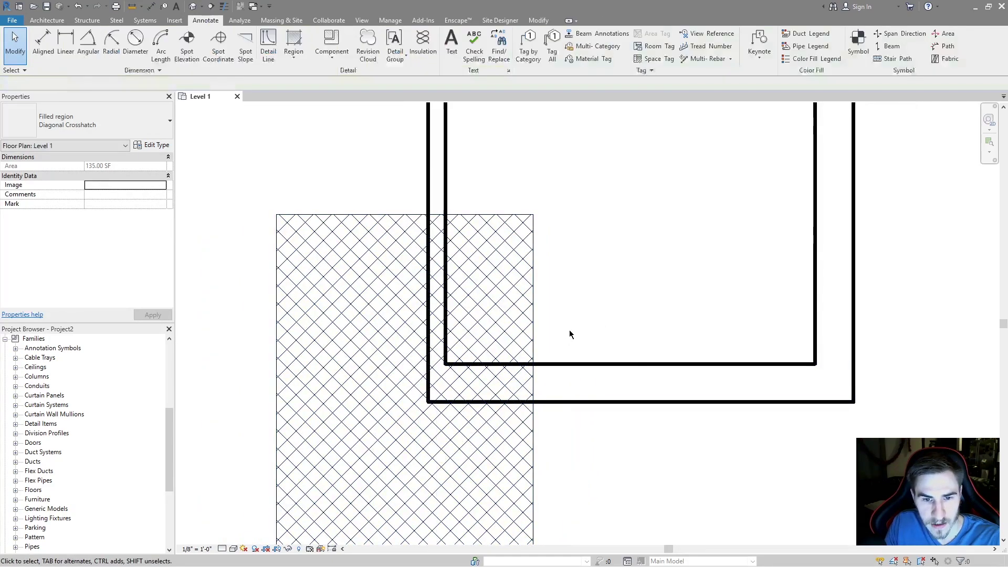
{"action": "left_click", "coordinate": [532, 333]}
{"action": "scroll", "coordinate": [519, 415], "scroll_direction": "down", "scroll_amount": 2}
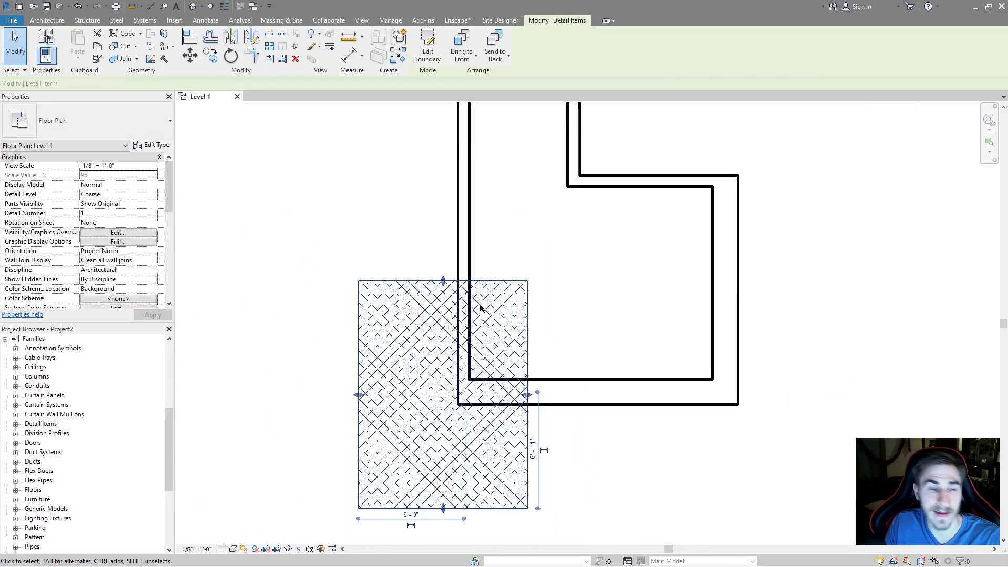
{"action": "left_click", "coordinate": [151, 146]}
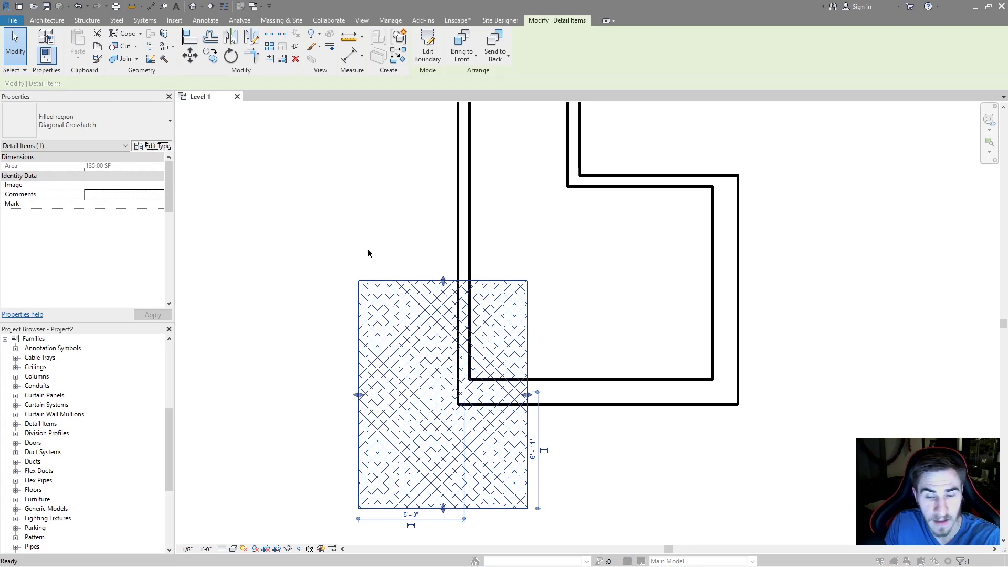
{"action": "left_click", "coordinate": [729, 314]}
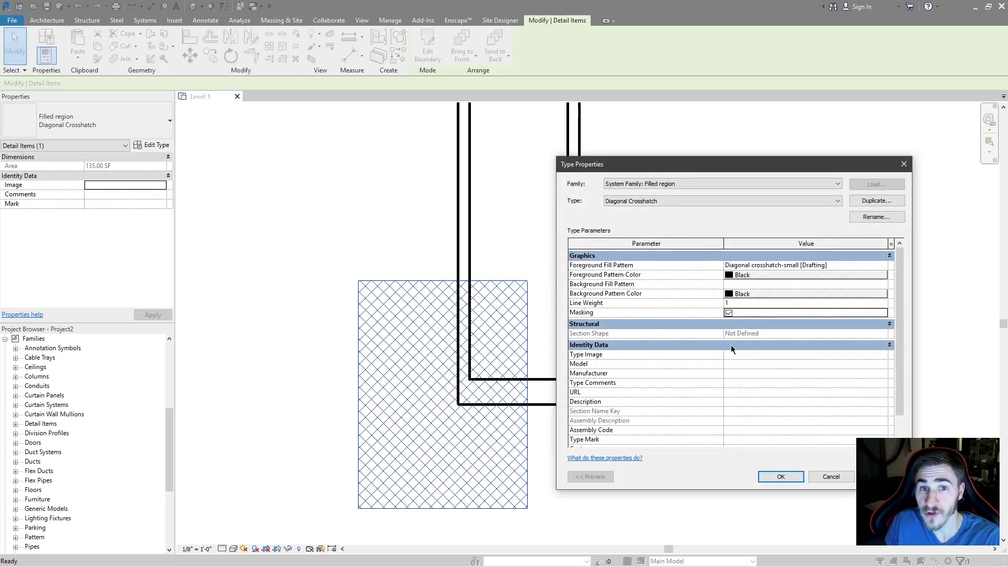
{"action": "left_click", "coordinate": [779, 476]}
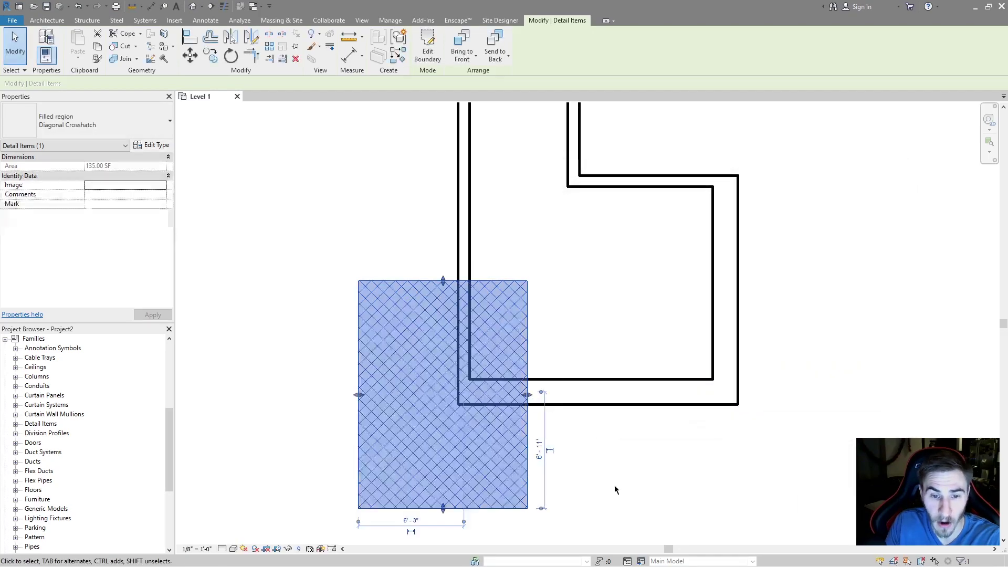
{"action": "left_click", "coordinate": [486, 428]}
{"action": "scroll", "coordinate": [454, 386], "scroll_direction": "down", "scroll_amount": 2}
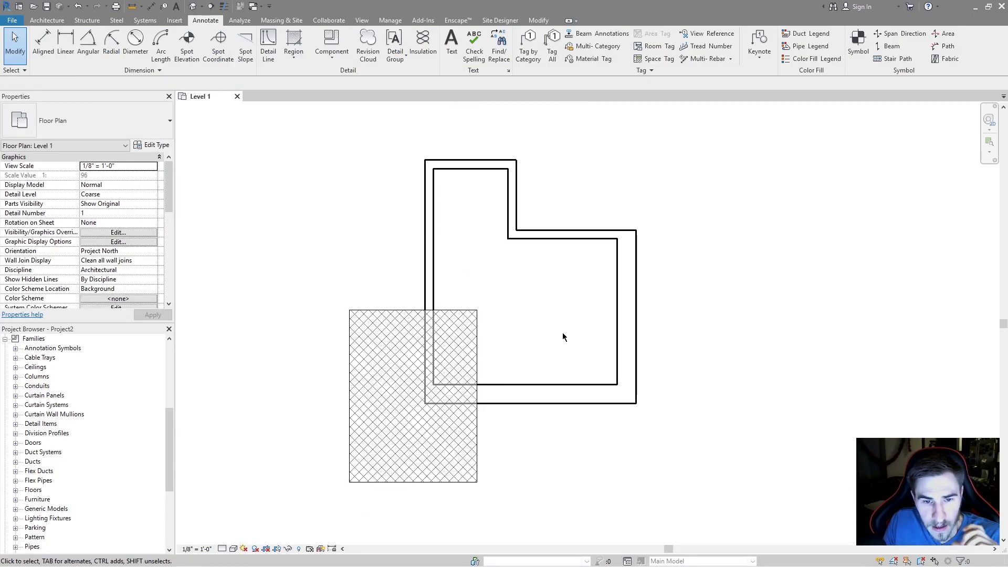
Expand the Region dropdown to show the available region kinds.
{"action": "left_click", "coordinate": [294, 52]}
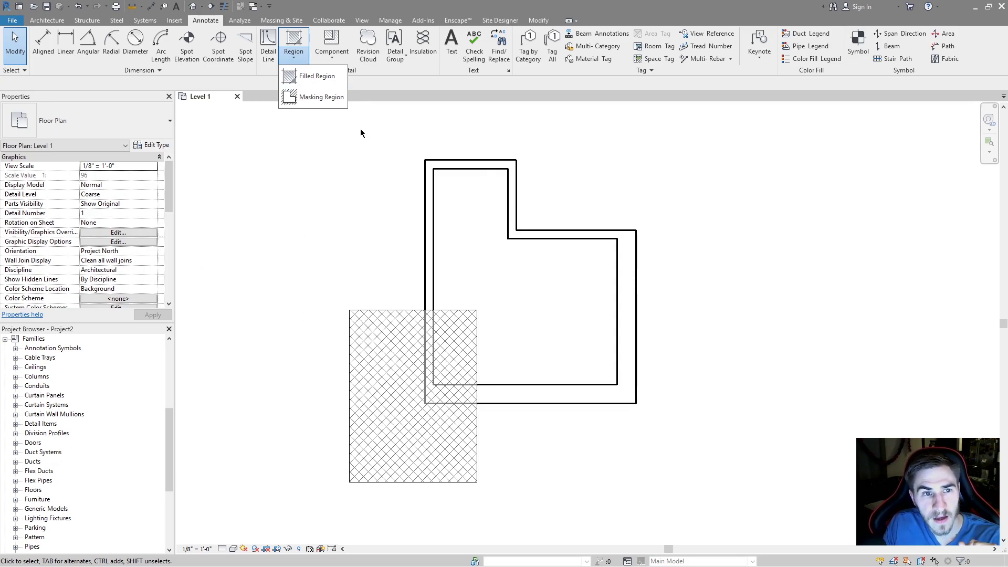
Sketch a Thin Lines rectangular Masking Region boundary over the building's lower-right corner.
{"action": "left_click", "coordinate": [317, 97]}
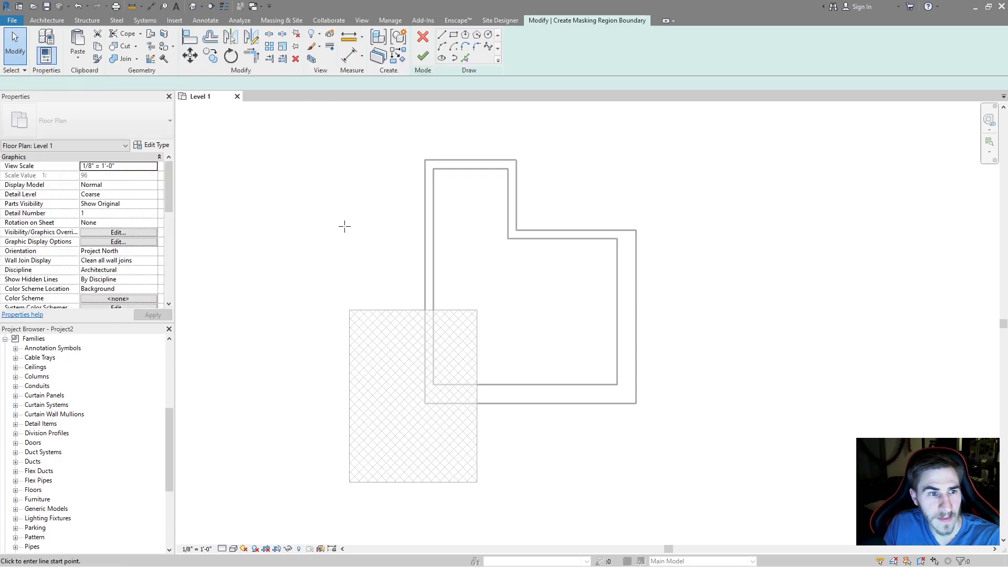
{"action": "left_click", "coordinate": [540, 50]}
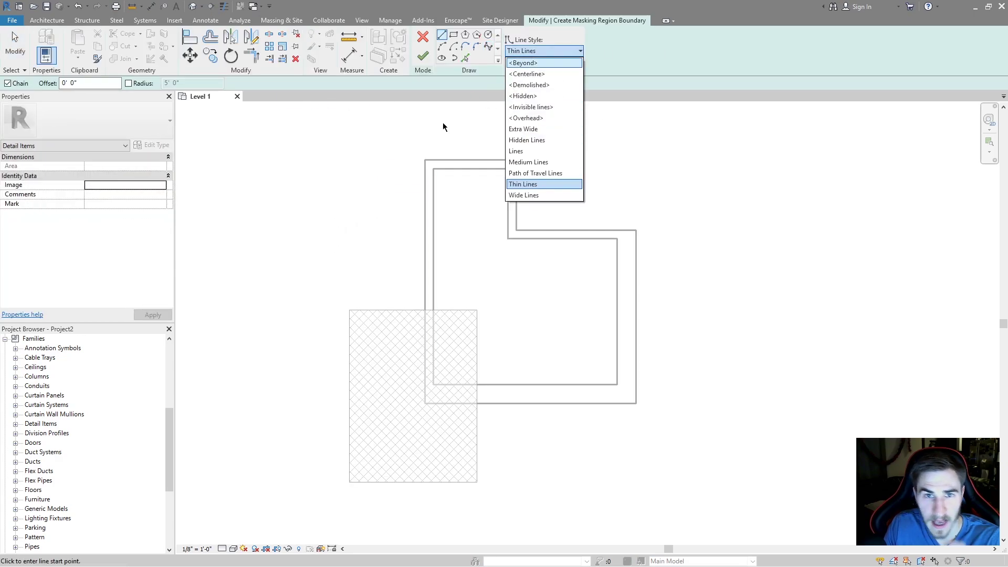
{"action": "left_click", "coordinate": [454, 34]}
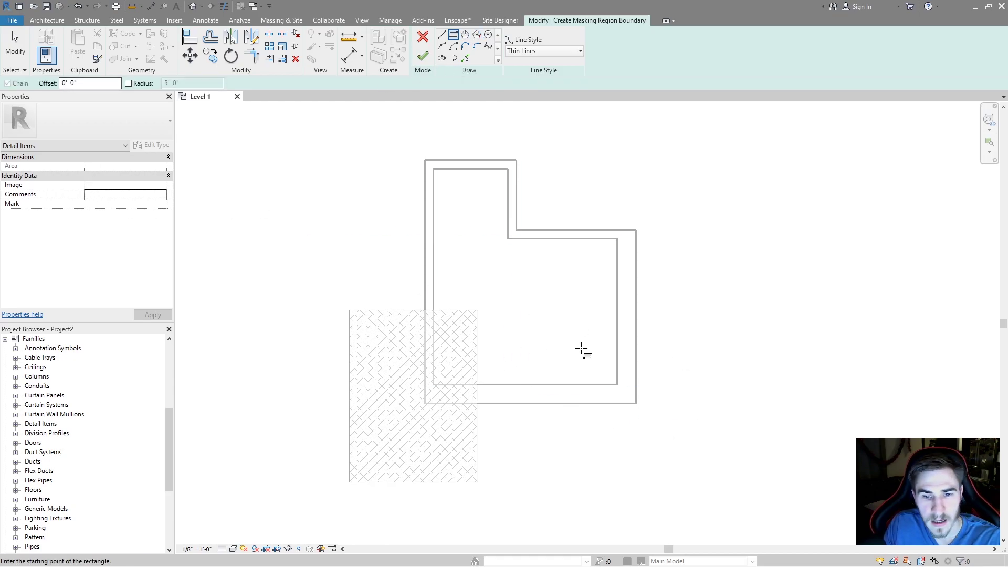
{"action": "left_click", "coordinate": [555, 330]}
{"action": "left_click", "coordinate": [702, 482]}
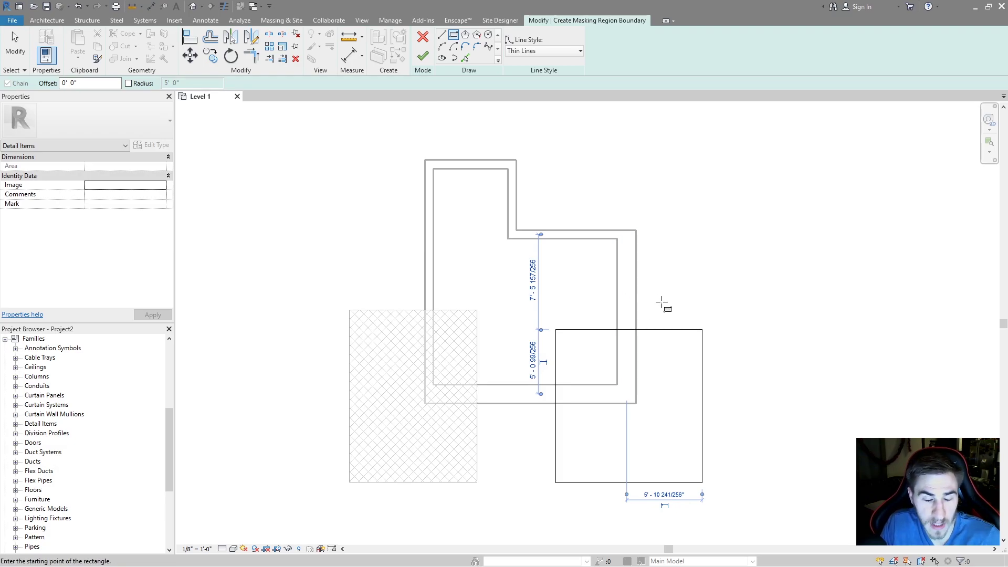
Finish the square masking region sketch and check that it hides the walls beneath it.
{"action": "left_click", "coordinate": [423, 55]}
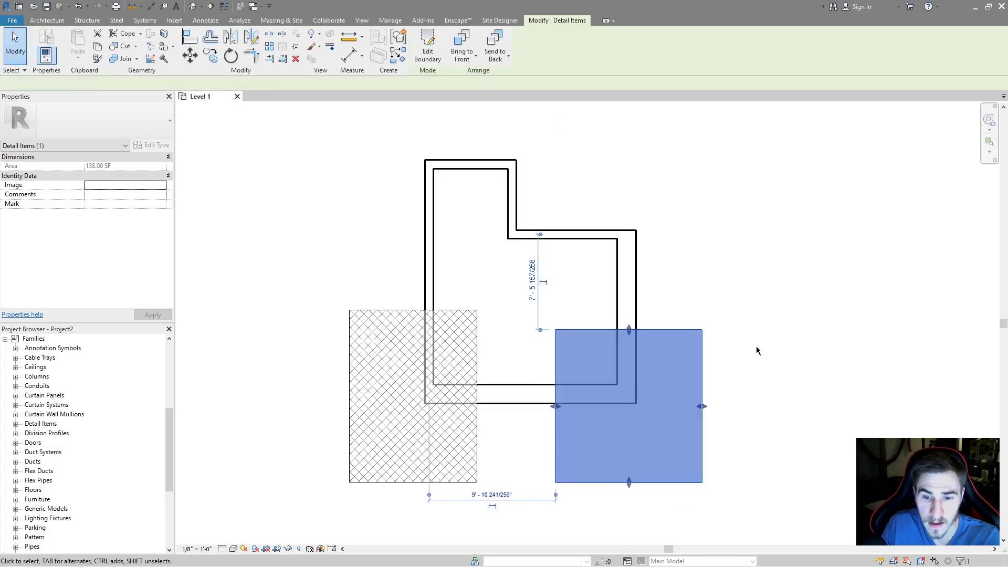
{"action": "left_click", "coordinate": [723, 371]}
{"action": "left_click", "coordinate": [644, 388]}
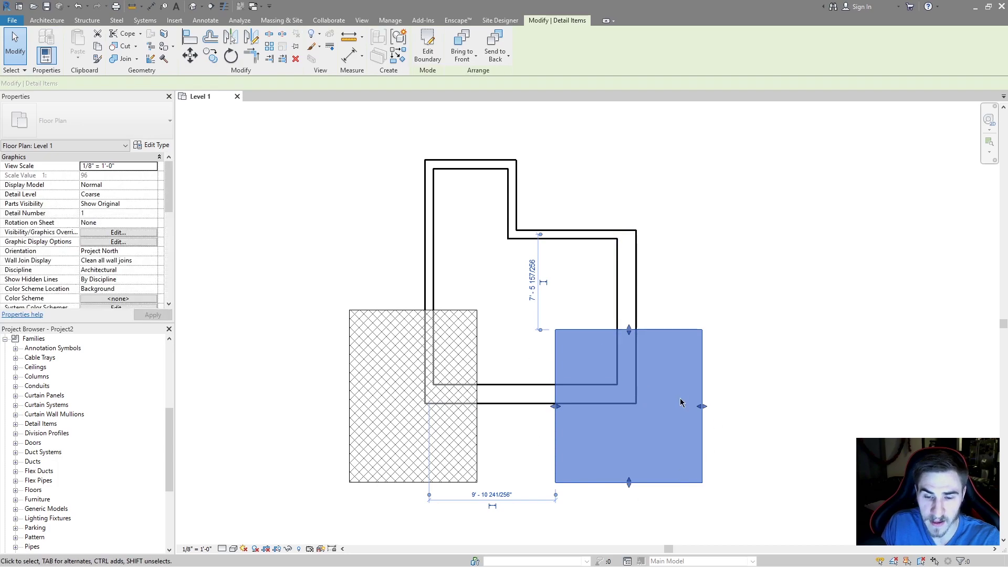
{"action": "left_click", "coordinate": [785, 367]}
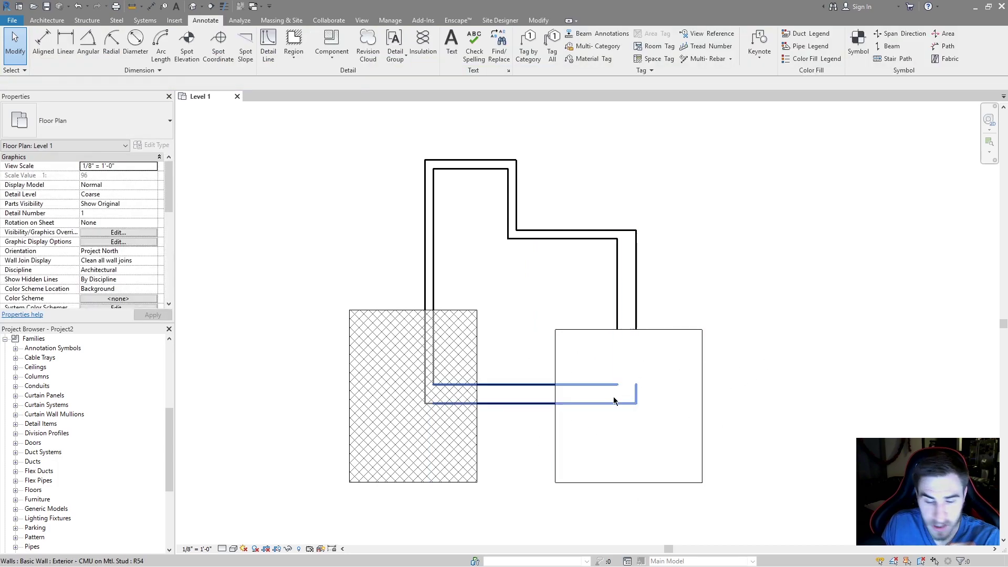
Shrink the masking region by pulling its bottom and right sides inward.
{"action": "left_click", "coordinate": [646, 332]}
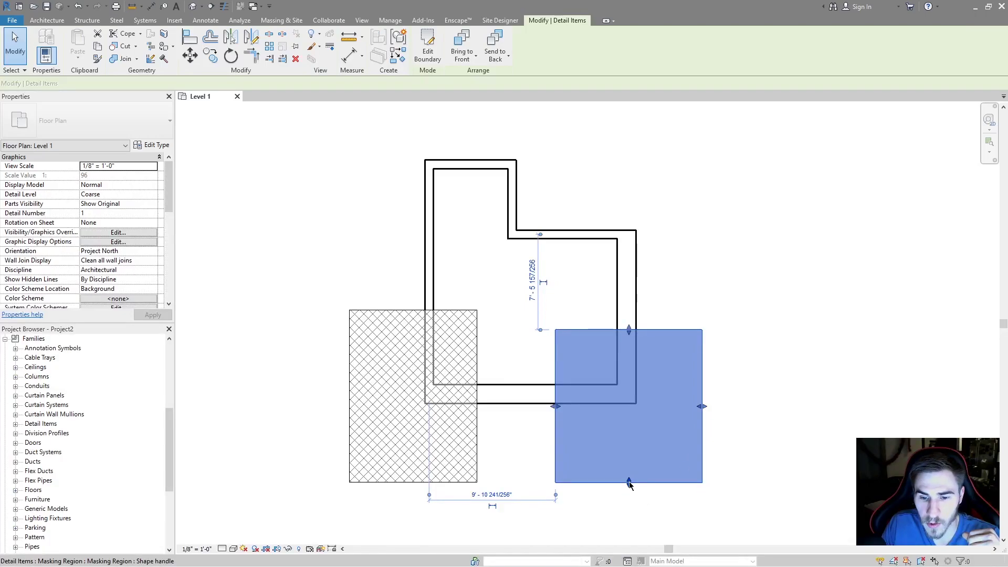
{"action": "key", "text": "ctrl+z"}
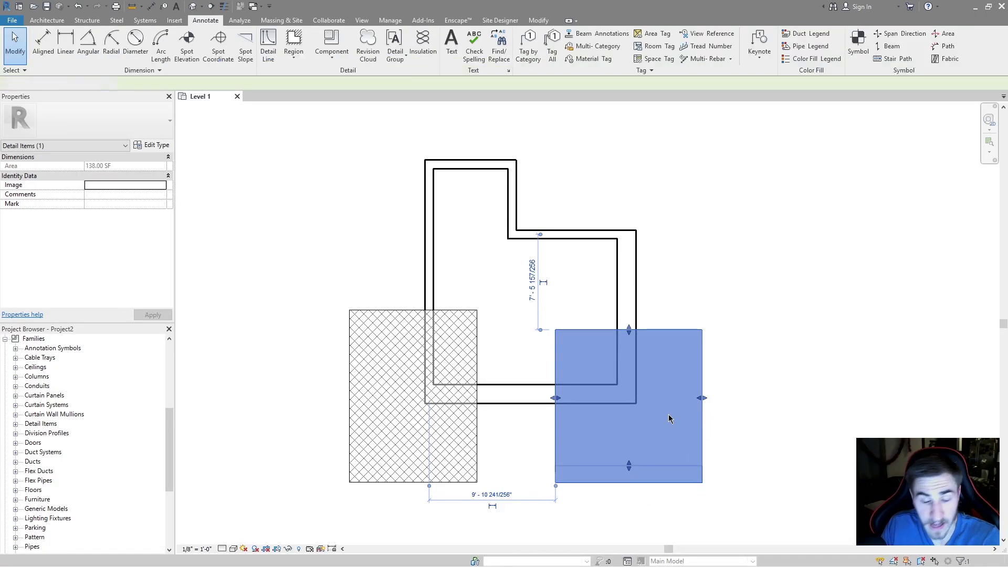
{"action": "key", "text": "Escape"}
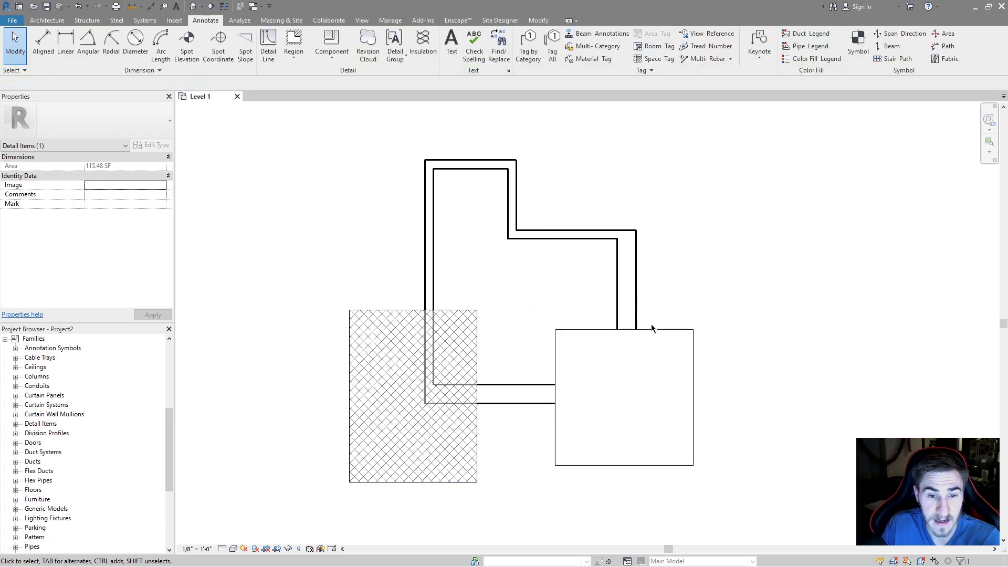
{"action": "left_click", "coordinate": [583, 331]}
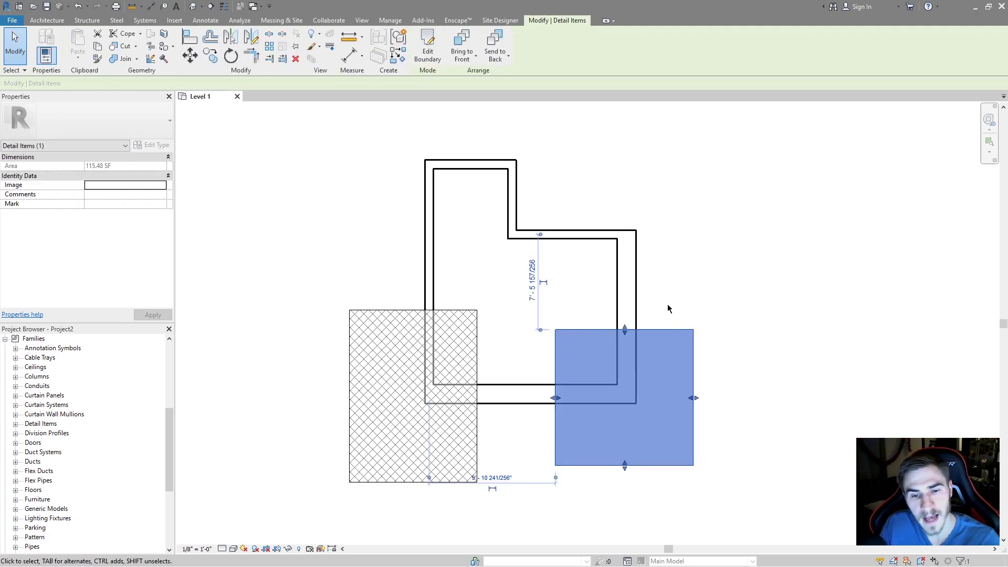
{"action": "left_click", "coordinate": [503, 283]}
Compare the masking region's area with the crosshatch filled region's area.
{"action": "left_click", "coordinate": [587, 330]}
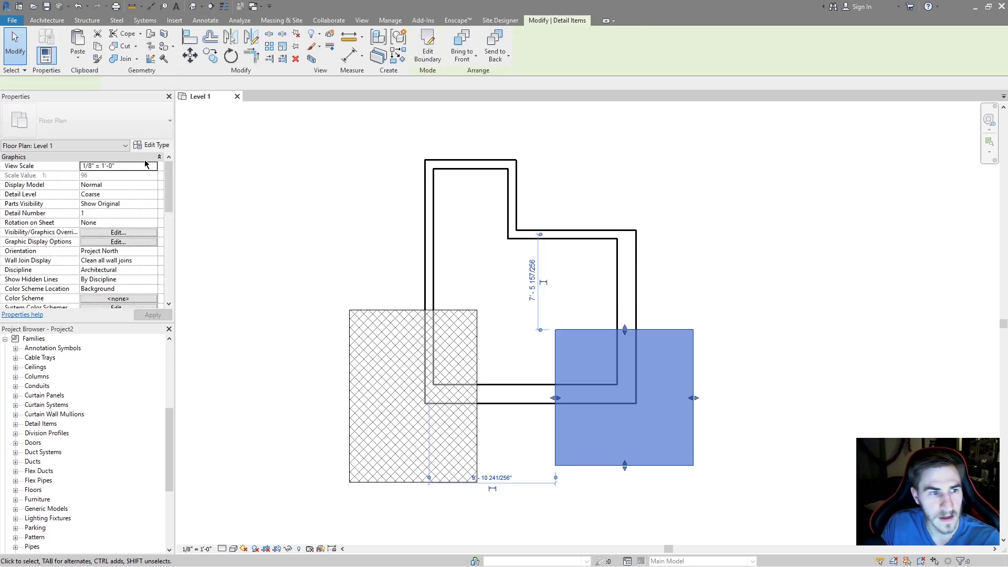
{"action": "left_click", "coordinate": [383, 310]}
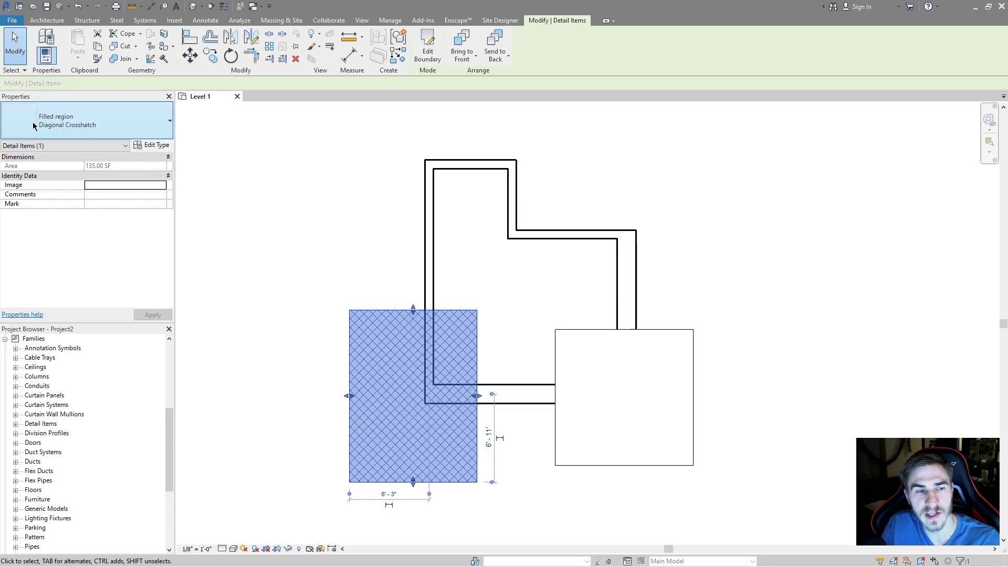
{"action": "left_click", "coordinate": [728, 392]}
{"action": "left_click", "coordinate": [693, 435]}
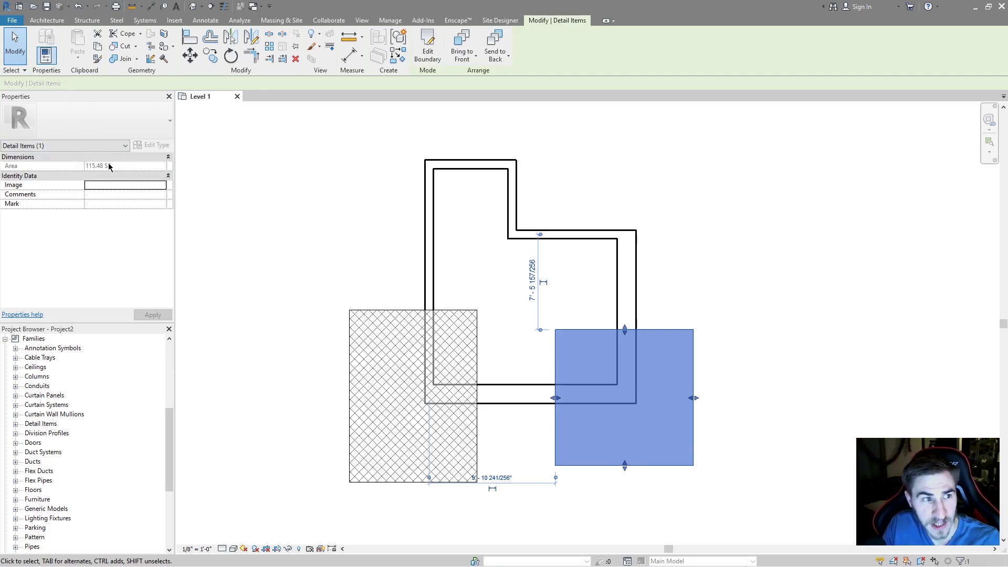
{"action": "left_click", "coordinate": [401, 310]}
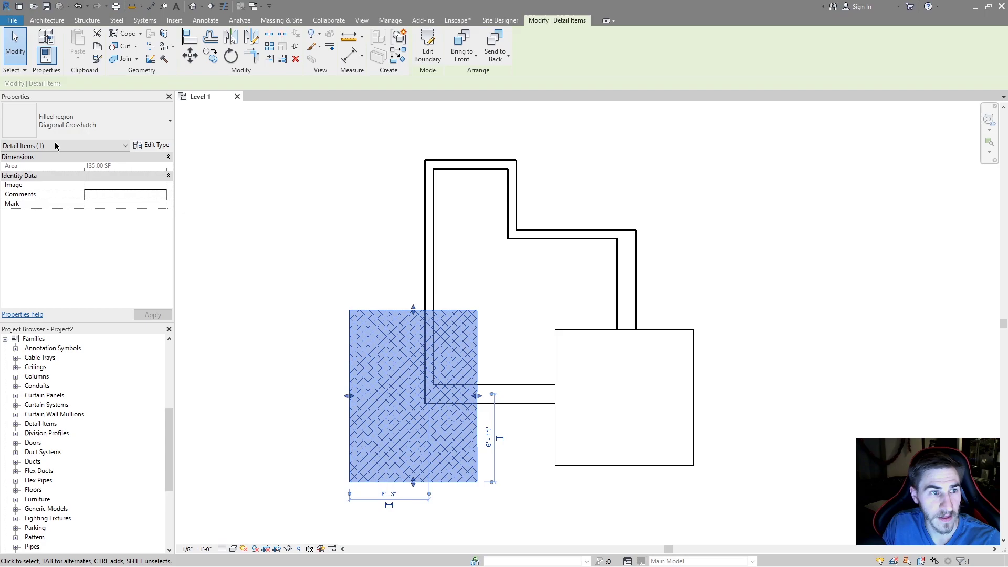
Narrow the crosshatch region by moving its right side left.
{"action": "left_click", "coordinate": [792, 360]}
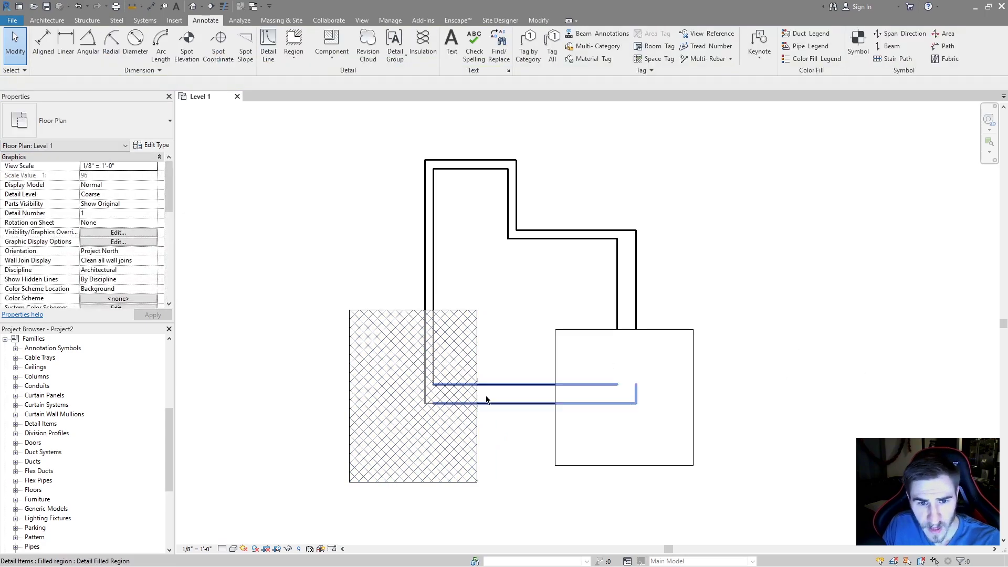
{"action": "left_click", "coordinate": [475, 440]}
{"action": "left_click_drag", "start_coordinate": [477, 395], "coordinate": [464, 367]}
Duplicate the Diagonal Crosshatch type as 'White' with a Solid fill foreground pattern.
{"action": "left_click", "coordinate": [152, 145]}
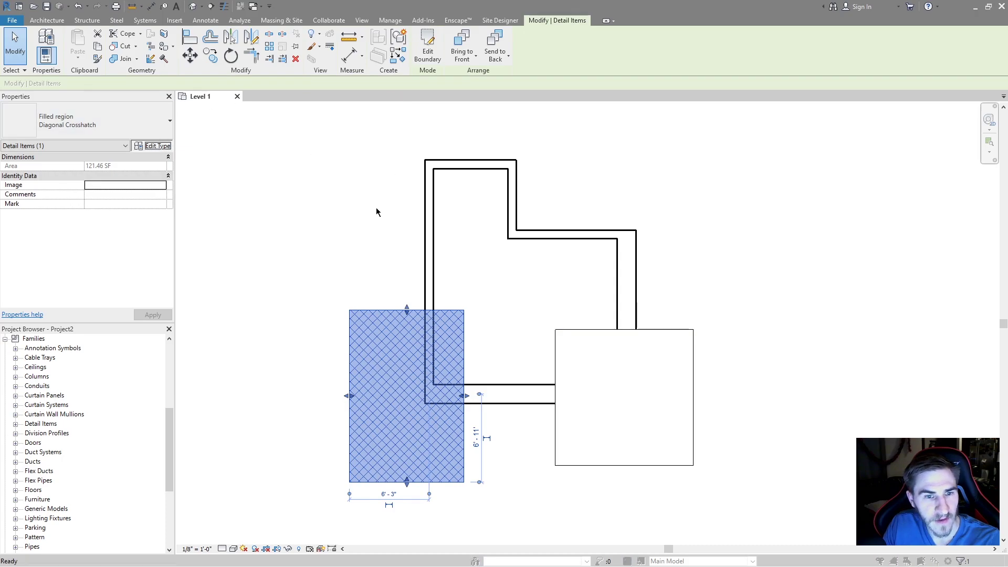
{"action": "left_click_drag", "start_coordinate": [679, 166], "coordinate": [650, 148]}
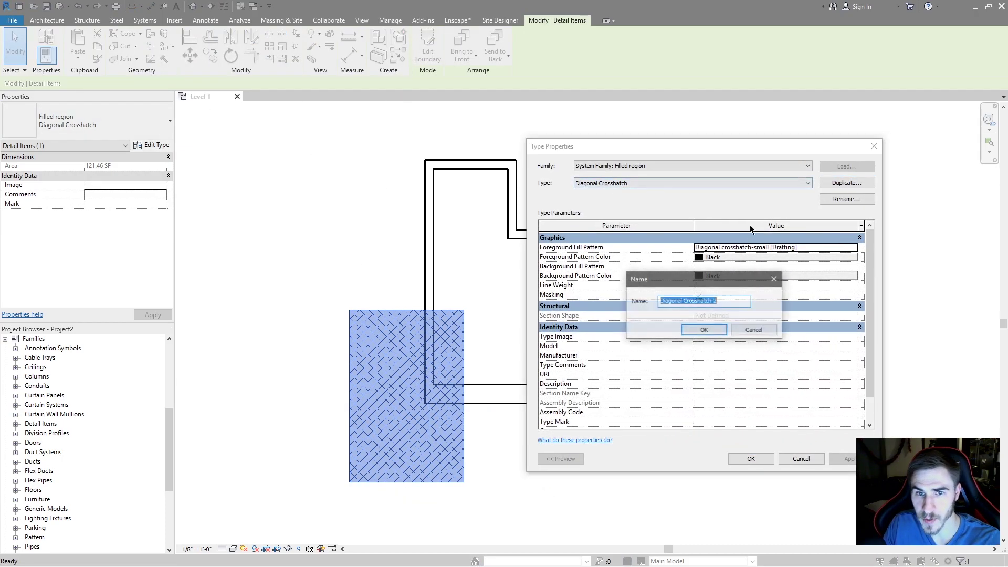
{"action": "left_click", "coordinate": [846, 183]}
{"action": "type", "text": "White"}
{"action": "key", "text": "Return"}
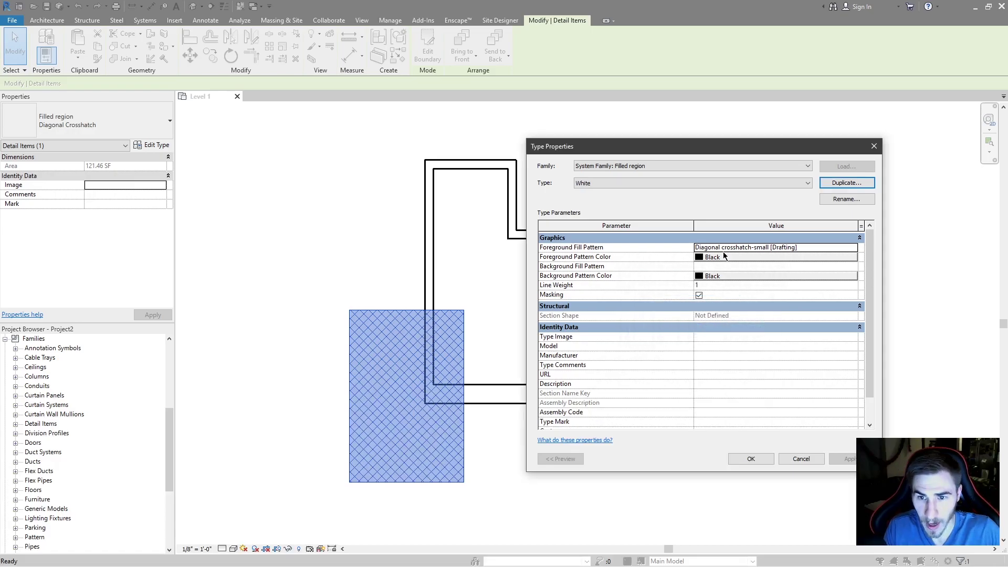
{"action": "left_click", "coordinate": [852, 248]}
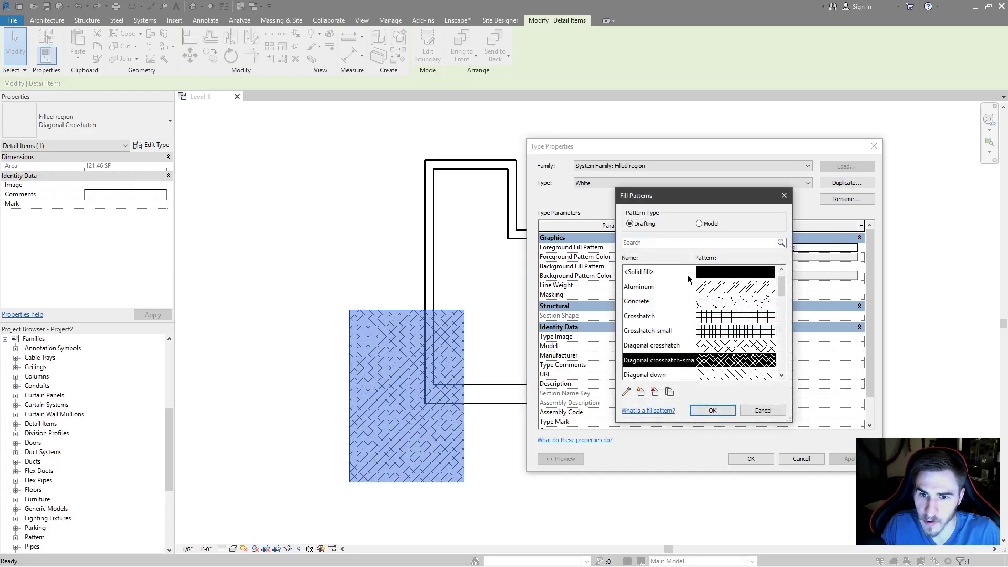
{"action": "left_click", "coordinate": [734, 278]}
{"action": "left_click", "coordinate": [715, 409]}
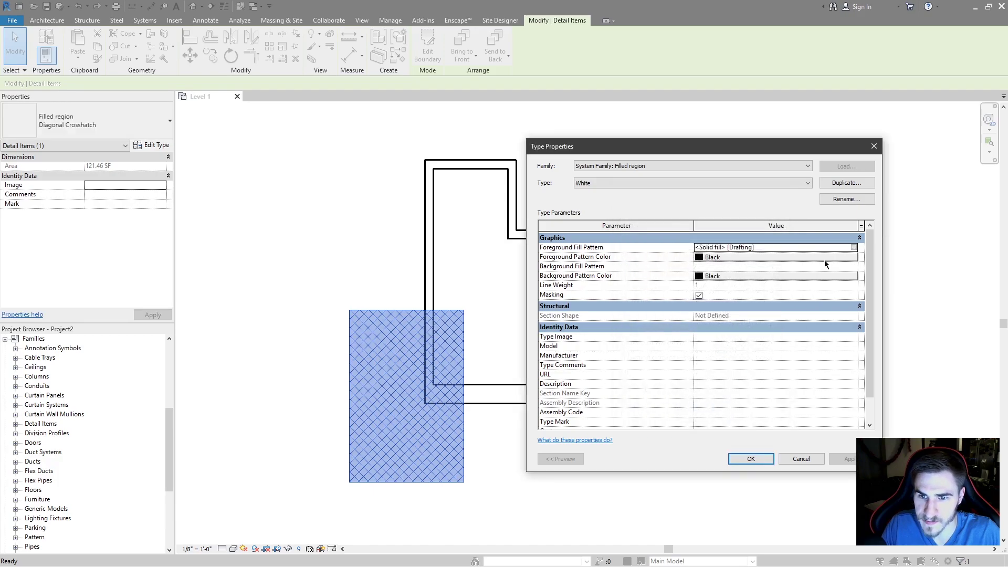
Make White's foreground colour white, keeping the selected region as Diagonal Crosshatch.
{"action": "left_click", "coordinate": [844, 257]}
{"action": "left_click", "coordinate": [594, 330]}
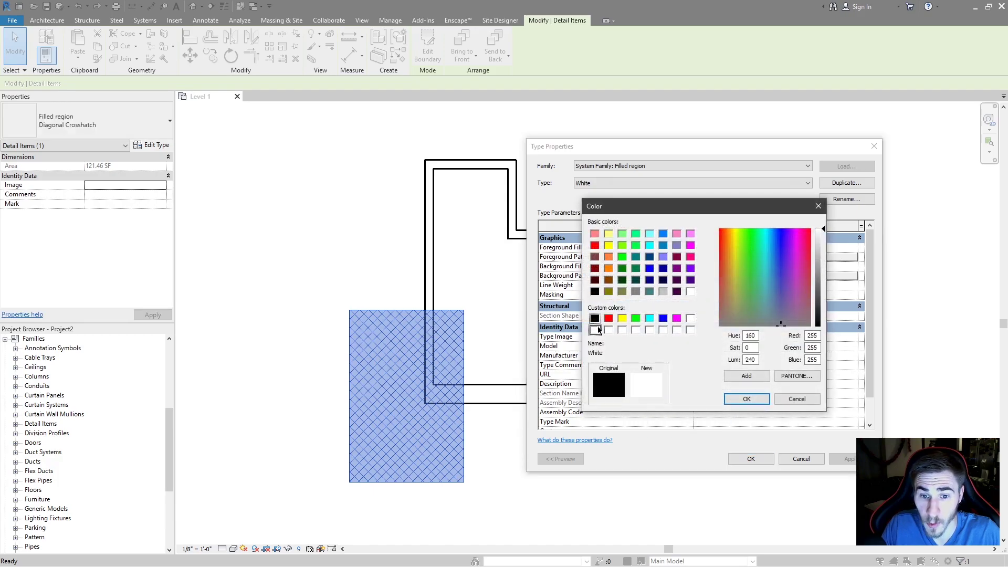
{"action": "left_click", "coordinate": [754, 396]}
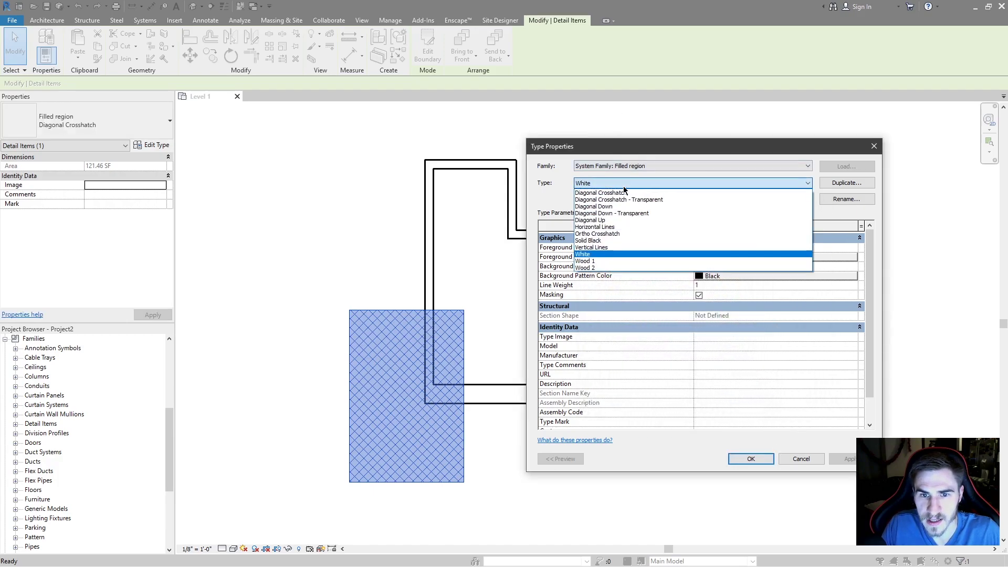
{"action": "left_click", "coordinate": [682, 193]}
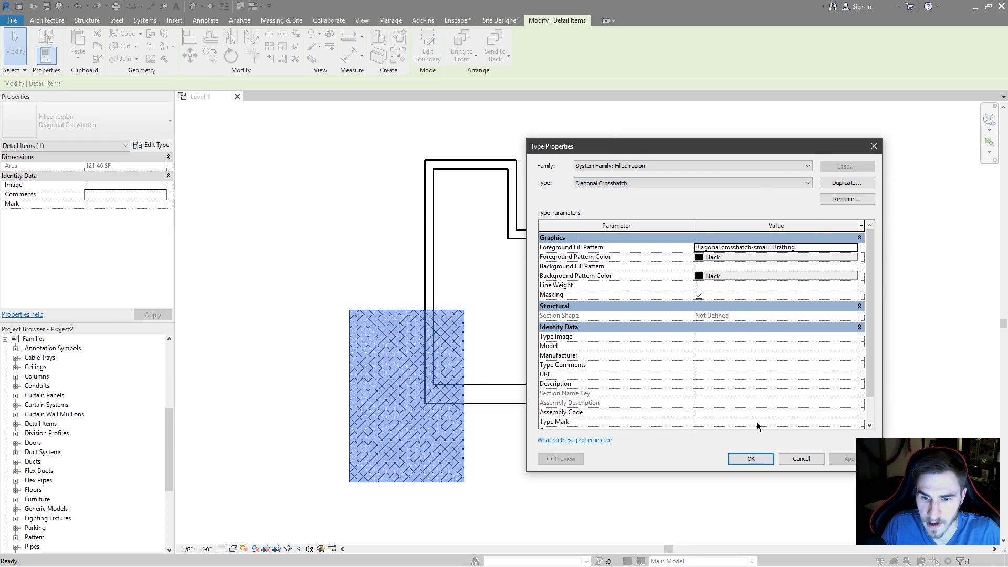
{"action": "left_click", "coordinate": [745, 458]}
{"action": "left_click", "coordinate": [355, 220]}
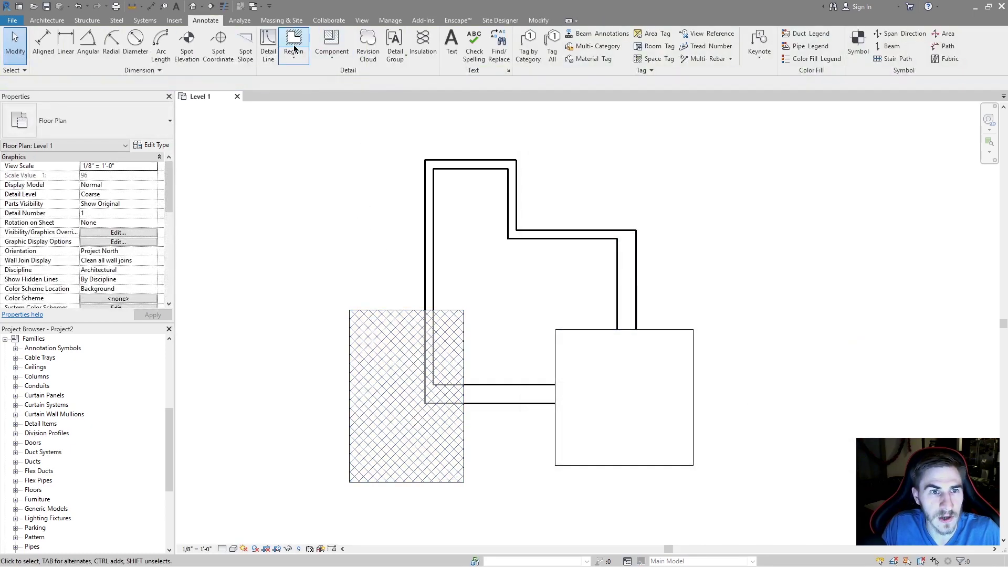
Draw a White-type rectangular filled region and shift it right over the crosshatch's upper-left corner.
{"action": "left_click", "coordinate": [296, 59]}
{"action": "left_click", "coordinate": [310, 77]}
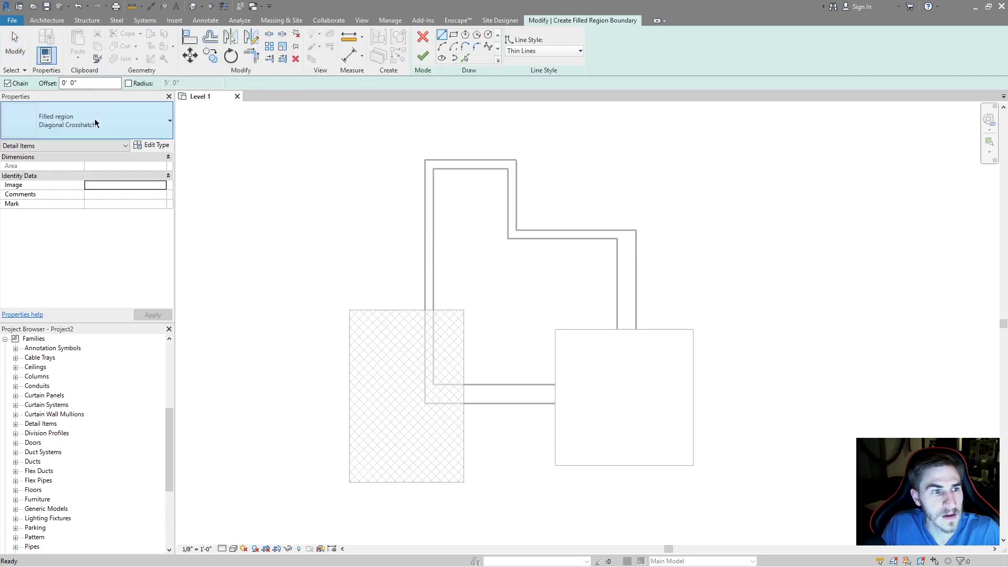
{"action": "left_click", "coordinate": [94, 123]}
{"action": "left_click", "coordinate": [52, 286]}
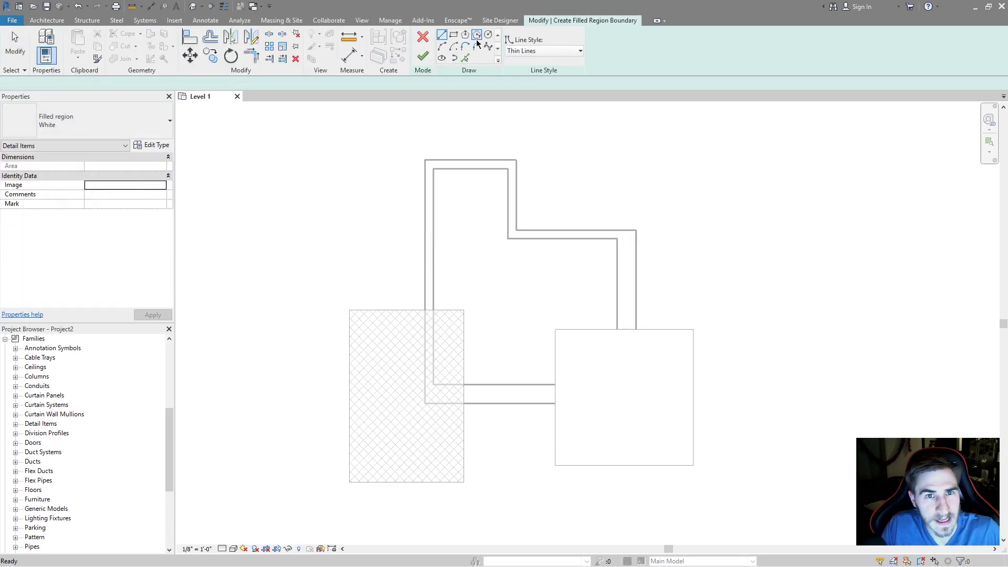
{"action": "left_click", "coordinate": [453, 35]}
{"action": "left_click", "coordinate": [342, 245]}
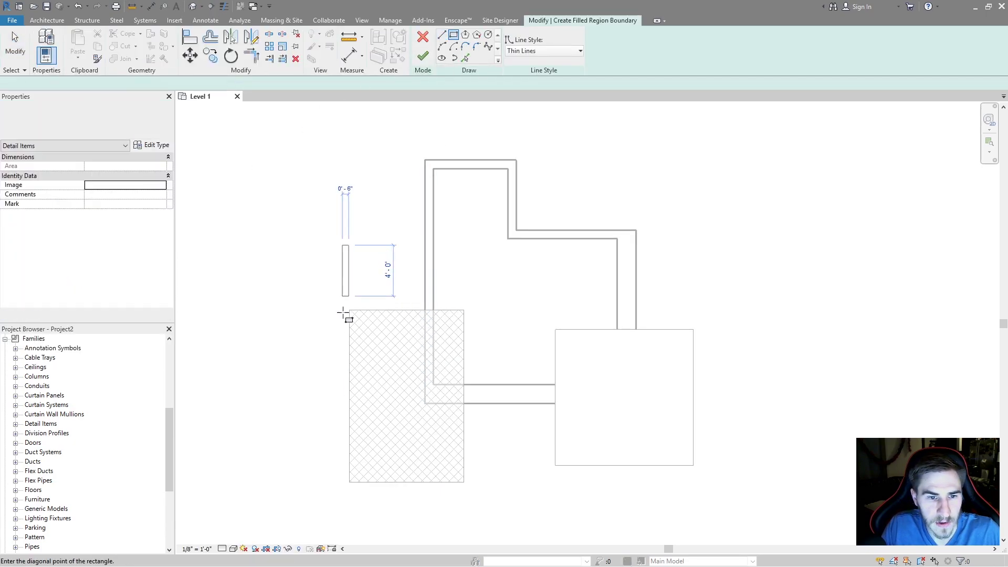
{"action": "left_click", "coordinate": [252, 353]}
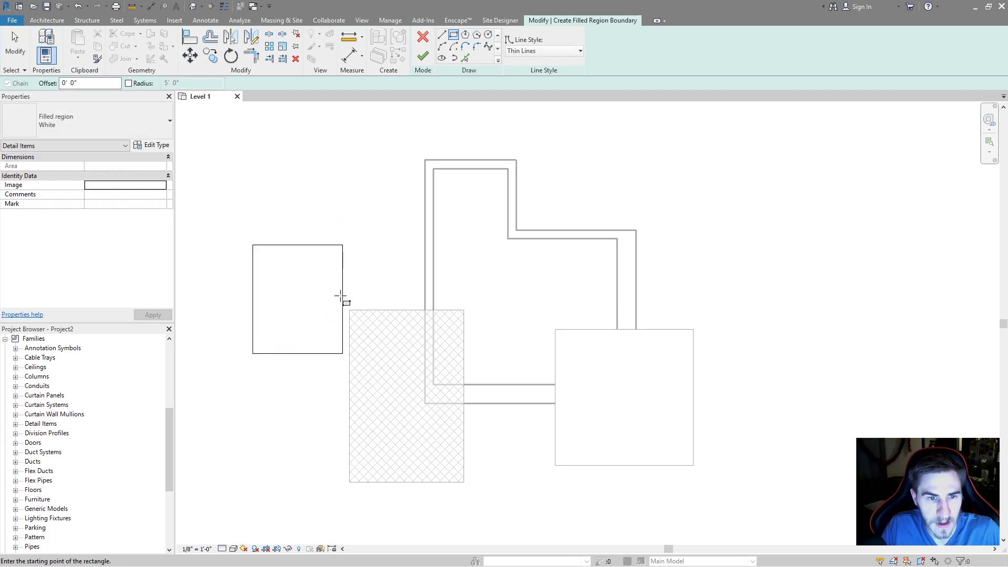
{"action": "key", "text": "Escape"}
{"action": "mouse_move", "coordinate": [341, 294]}
{"action": "left_mouse_down"}
{"action": "mouse_move", "coordinate": [382, 295]}
{"action": "mouse_move", "coordinate": [449, 120]}
{"action": "left_mouse_up"}
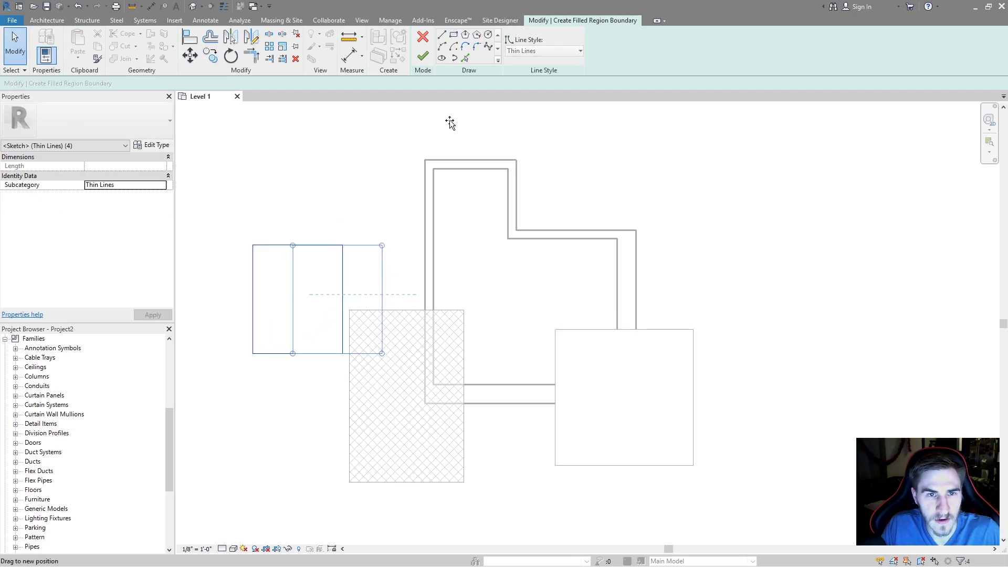
{"action": "left_click", "coordinate": [423, 56]}
{"action": "left_click", "coordinate": [401, 264]}
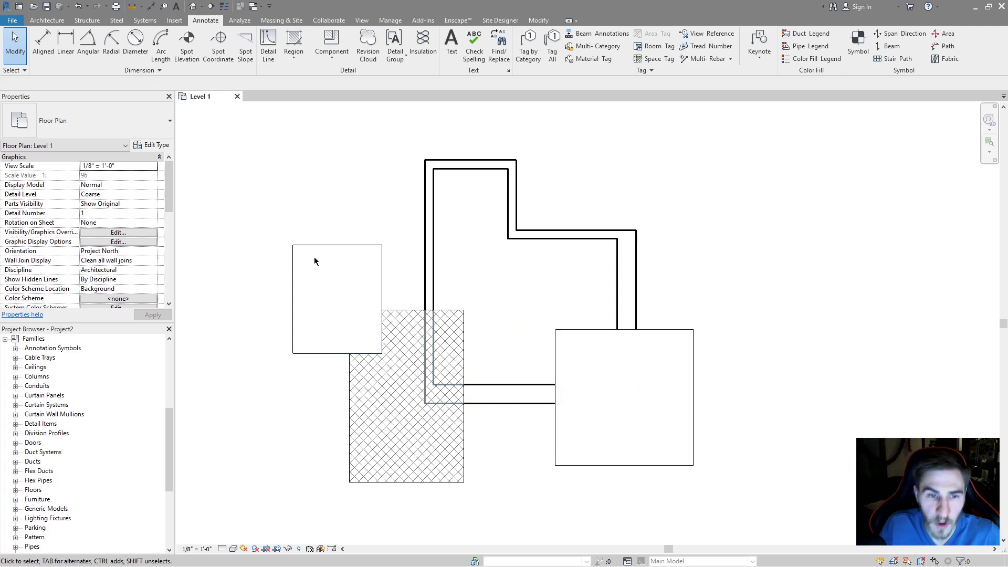
{"action": "left_click", "coordinate": [381, 280]}
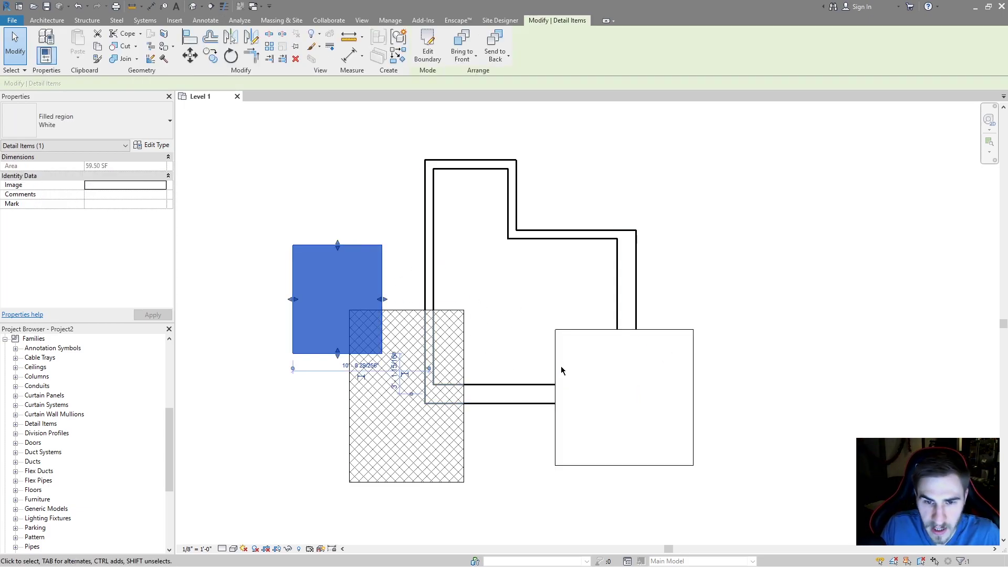
{"action": "left_click", "coordinate": [571, 336]}
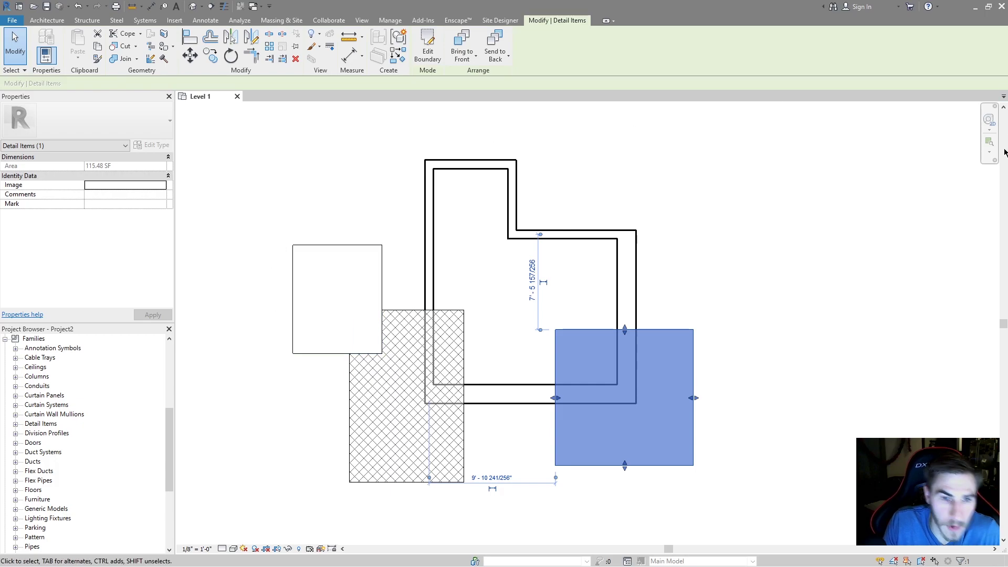
{"action": "left_click", "coordinate": [381, 290]}
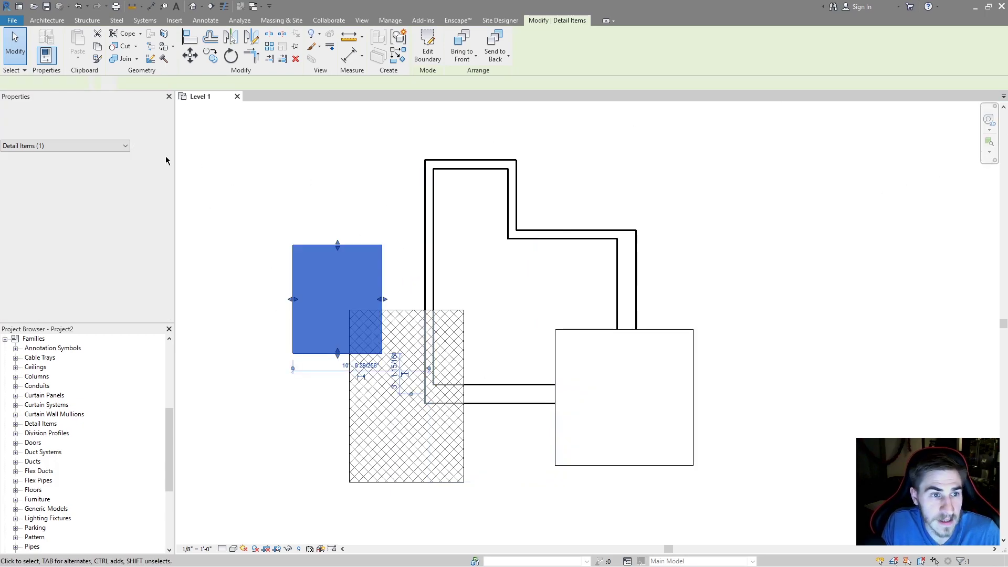
{"action": "left_click", "coordinate": [152, 145]}
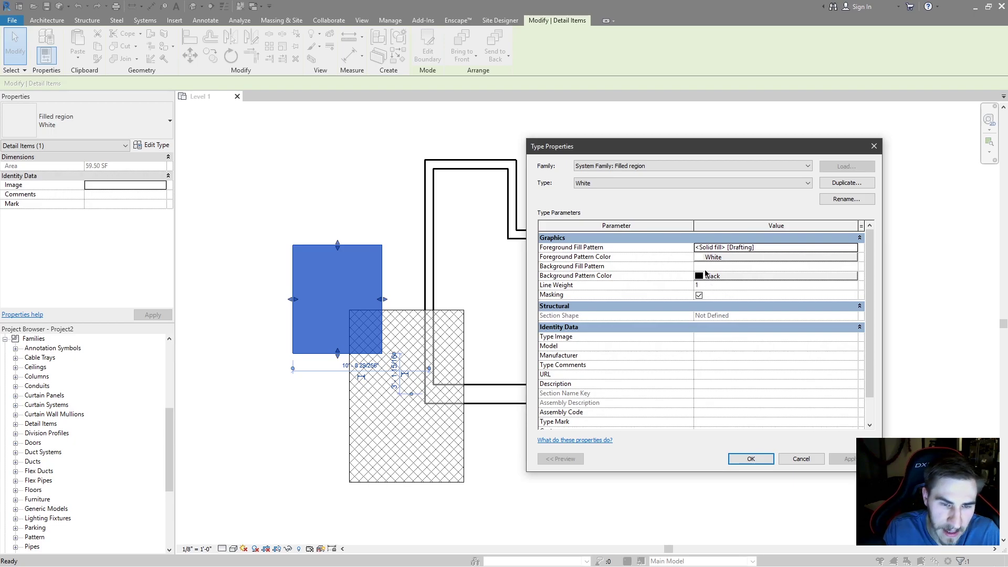
{"action": "left_click", "coordinate": [751, 458]}
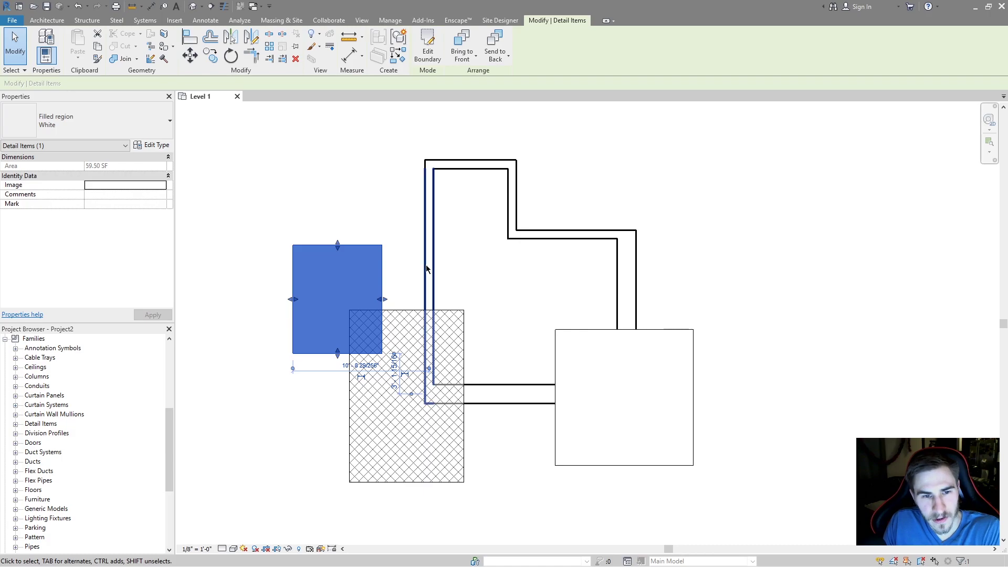
{"action": "left_click", "coordinate": [387, 283]}
{"action": "left_click", "coordinate": [386, 273]}
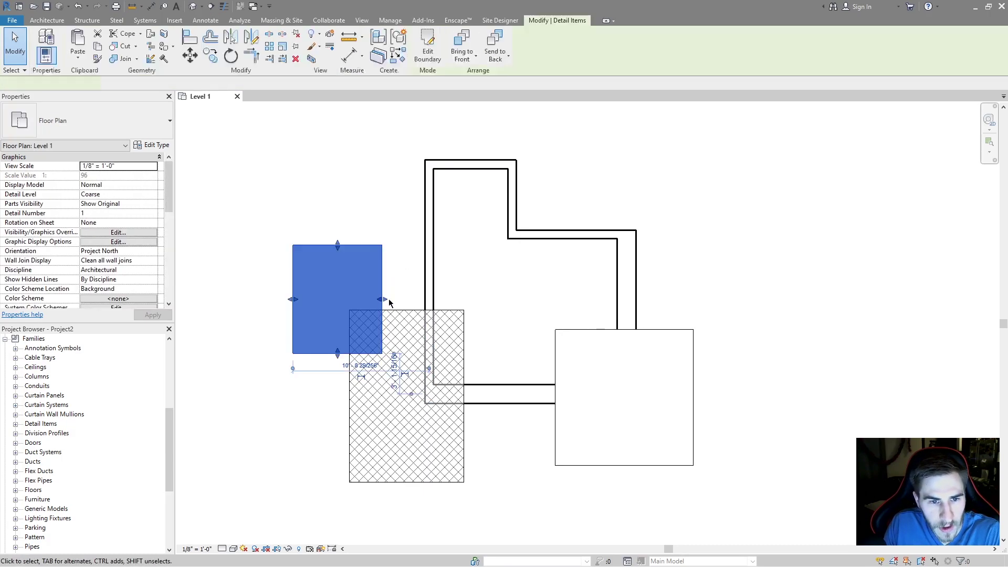
{"action": "left_click_drag", "start_coordinate": [385, 273], "coordinate": [439, 239]}
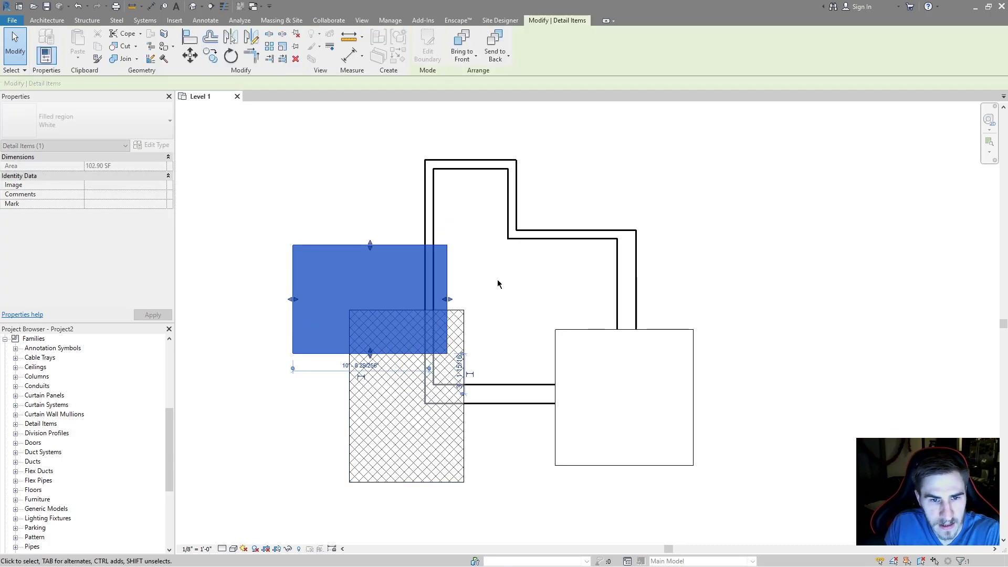
{"action": "key", "text": "Escape"}
{"action": "left_click", "coordinate": [369, 247]}
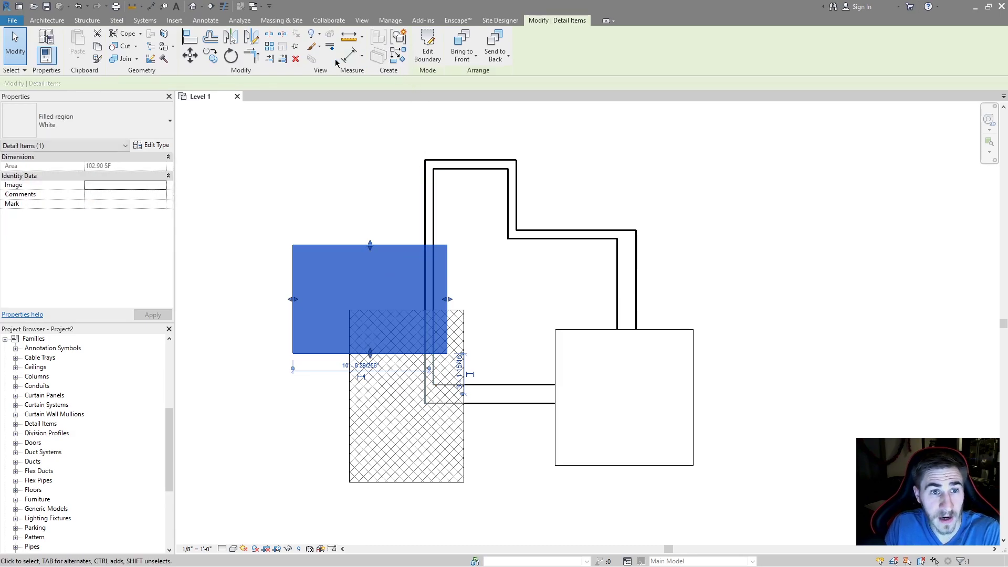
{"action": "left_click", "coordinate": [315, 47]}
{"action": "left_click", "coordinate": [323, 70]}
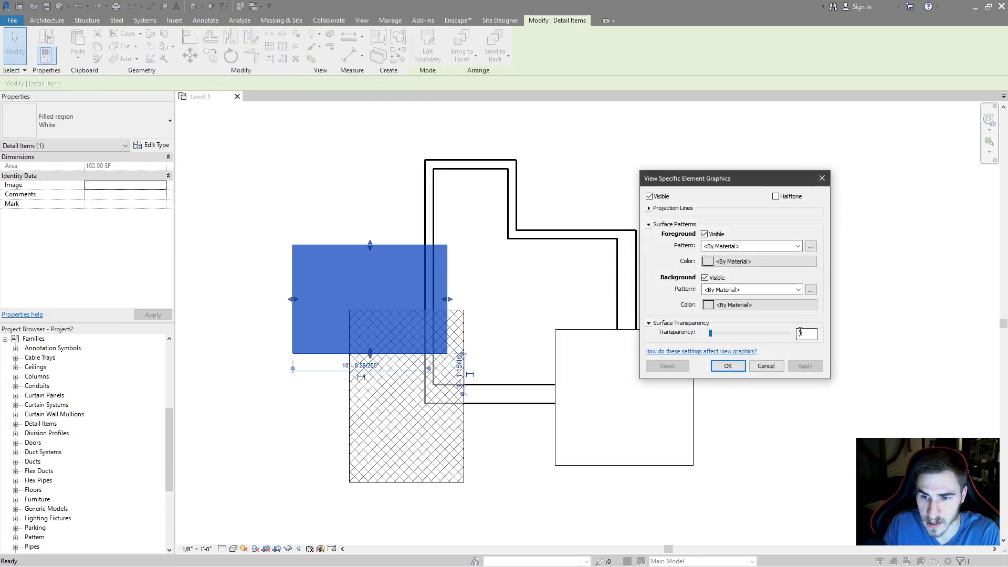
{"action": "double_click", "coordinate": [800, 332]}
{"action": "left_click", "coordinate": [727, 366]}
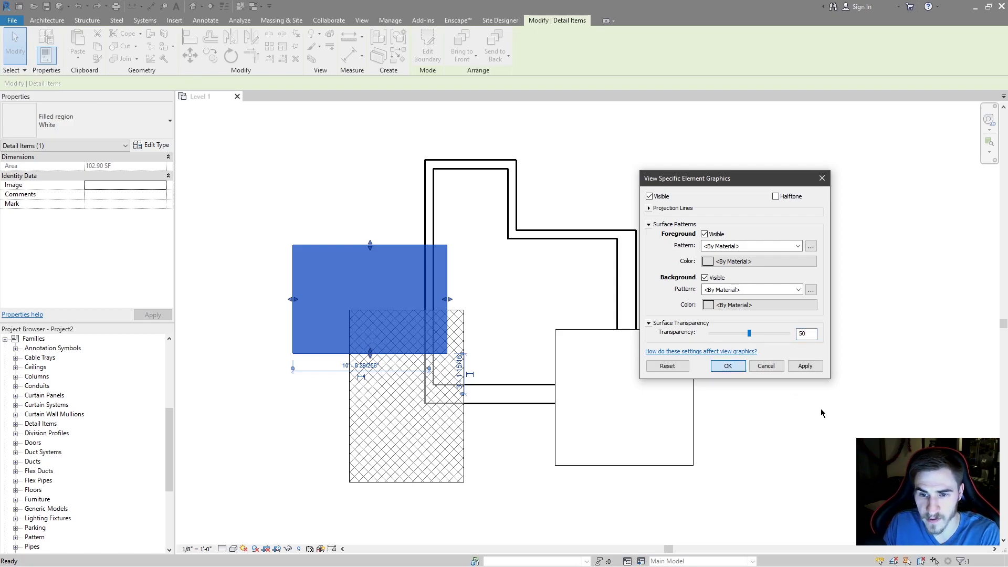
{"action": "key", "text": "Escape"}
{"action": "scroll", "coordinate": [413, 361], "scroll_direction": "up", "scroll_amount": 2}
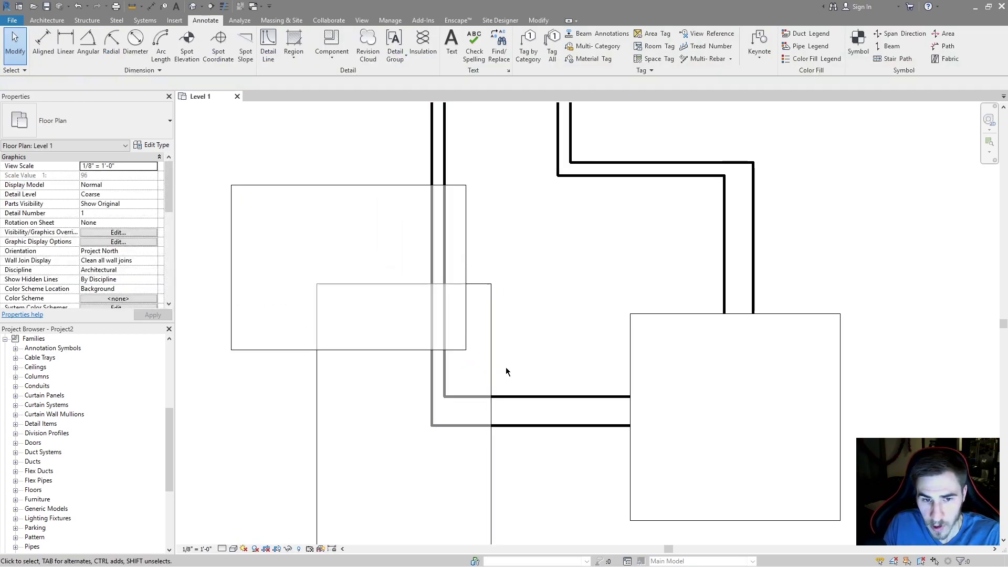
{"action": "left_click", "coordinate": [467, 227]}
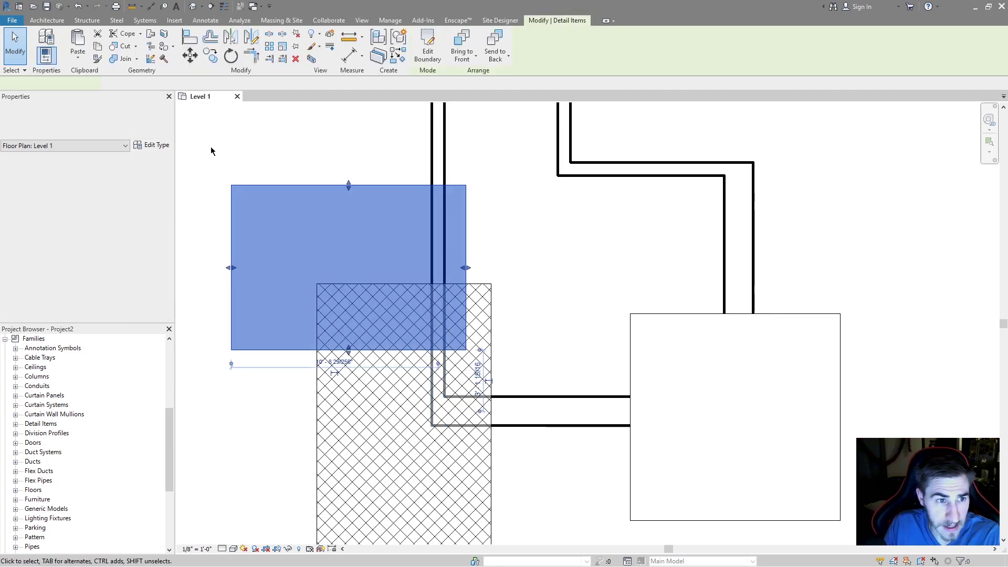
{"action": "left_click", "coordinate": [152, 145]}
{"action": "left_click", "coordinate": [801, 459]}
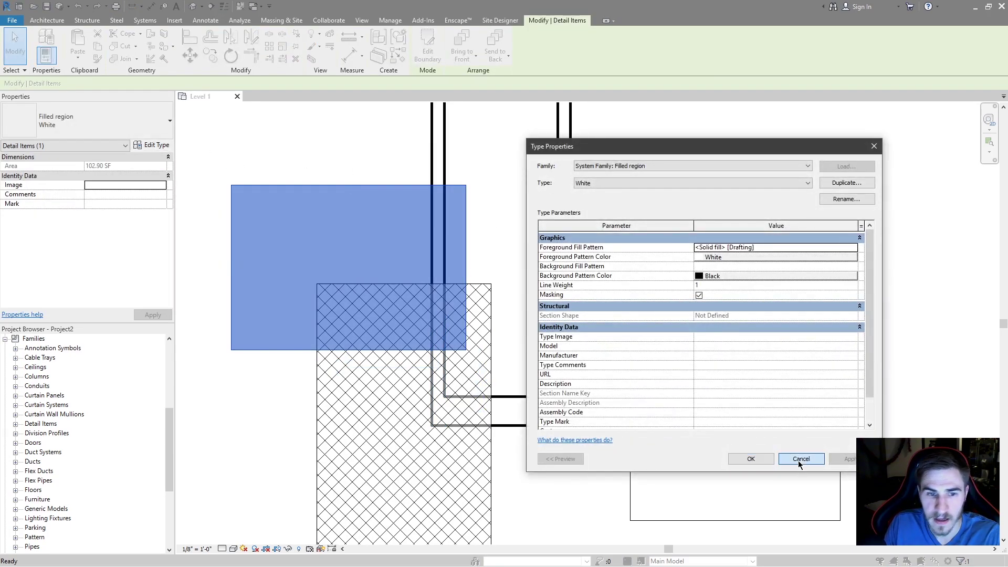
{"action": "left_click", "coordinate": [495, 245]}
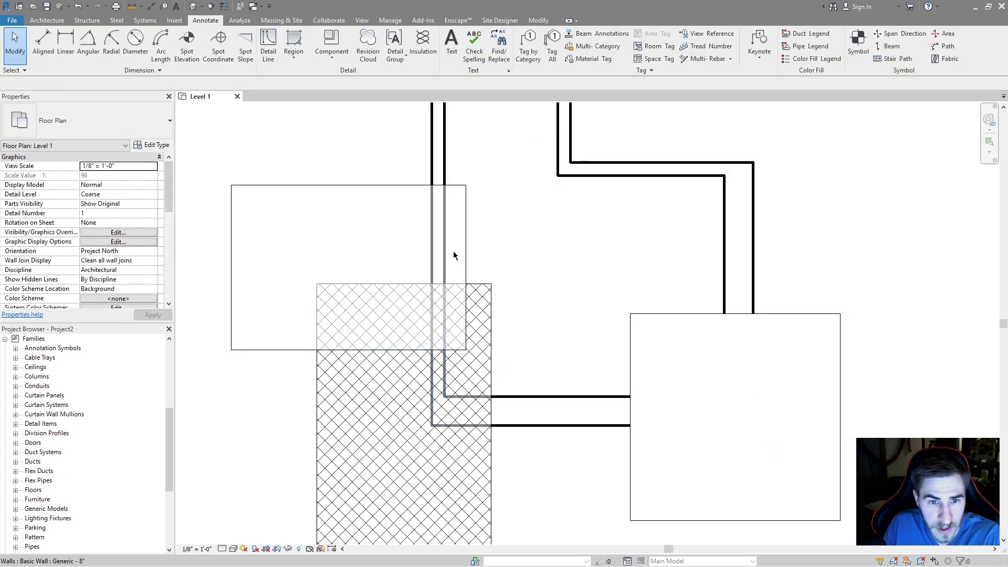
{"action": "scroll", "coordinate": [458, 260], "scroll_direction": "up", "scroll_amount": 2}
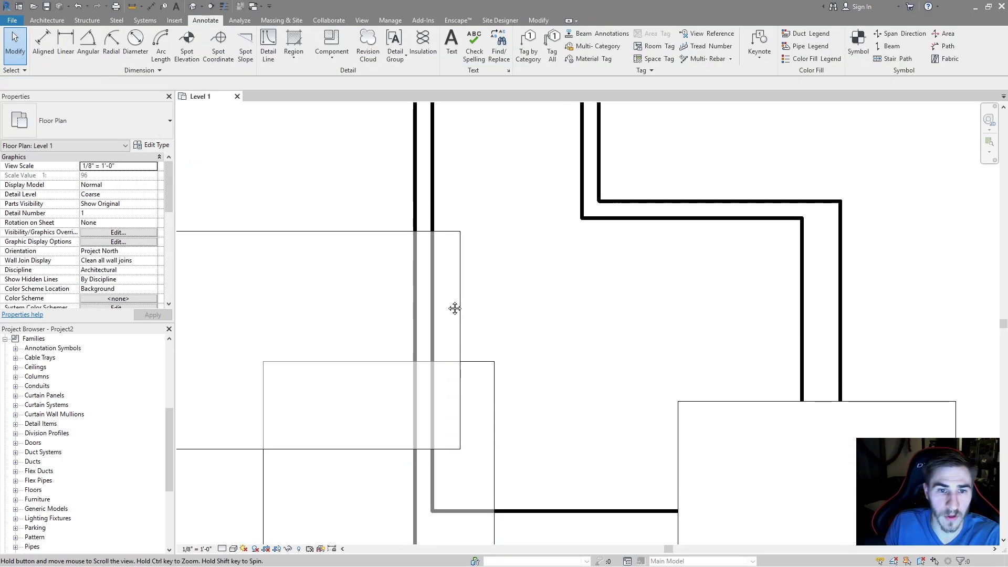
{"action": "scroll", "coordinate": [431, 248], "scroll_direction": "up", "scroll_amount": 1}
{"action": "scroll", "coordinate": [456, 244], "scroll_direction": "up", "scroll_amount": 1}
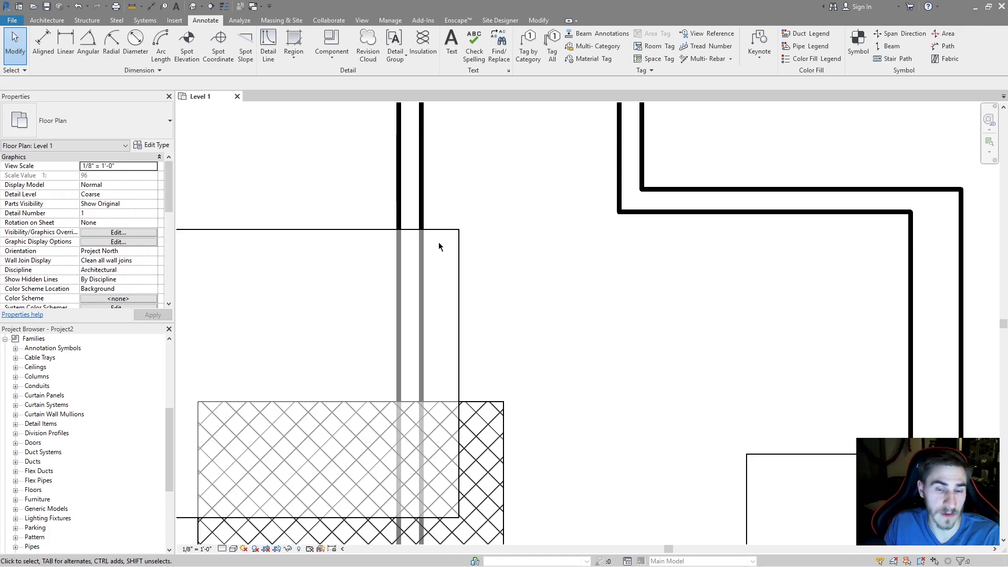
{"action": "scroll", "coordinate": [428, 257], "scroll_direction": "down", "scroll_amount": 3}
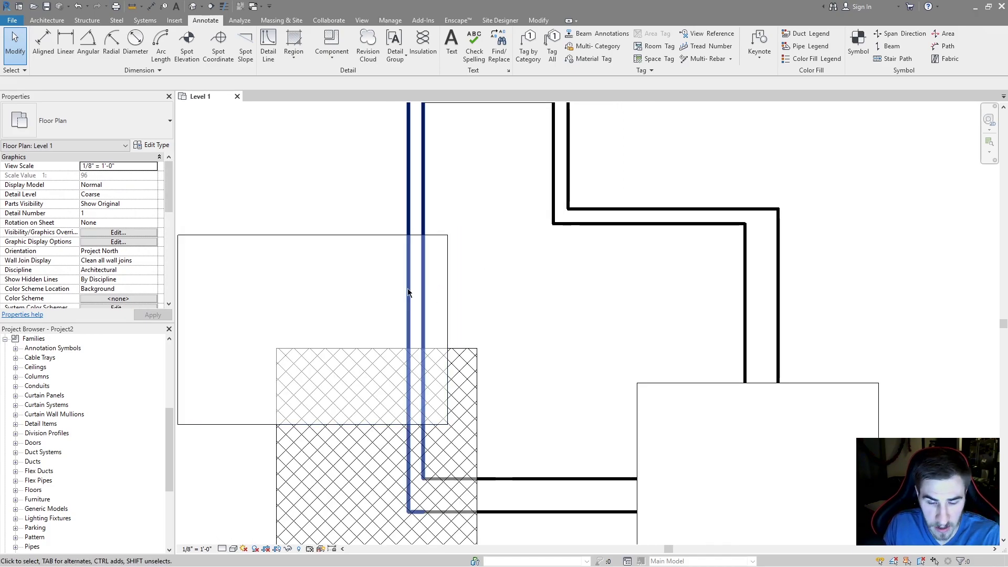
{"action": "scroll", "coordinate": [376, 288], "scroll_direction": "down", "scroll_amount": 1}
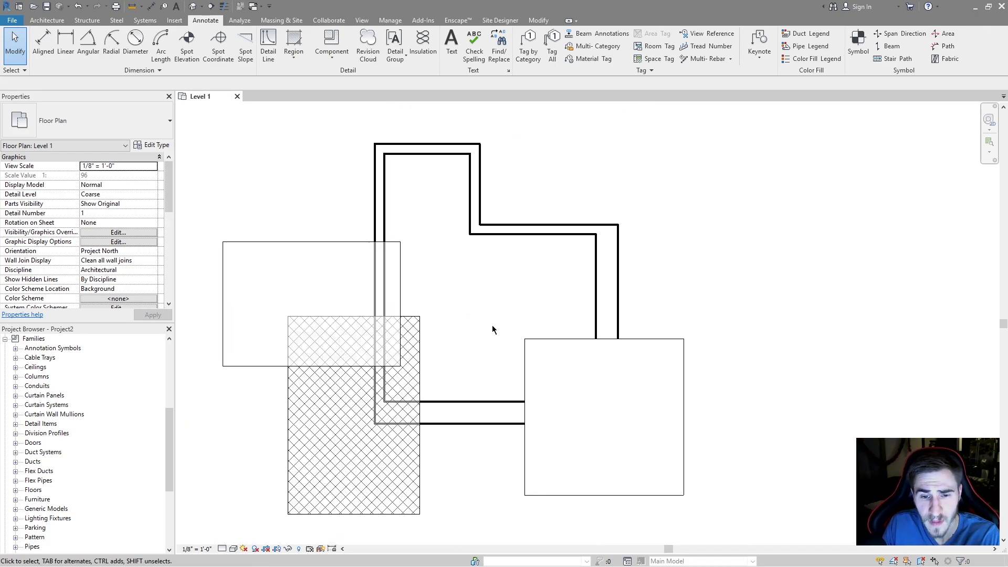
Override the lower-right masking region's surface transparency to 50 in this view only.
{"action": "left_click", "coordinate": [533, 340]}
{"action": "left_click", "coordinate": [494, 372]}
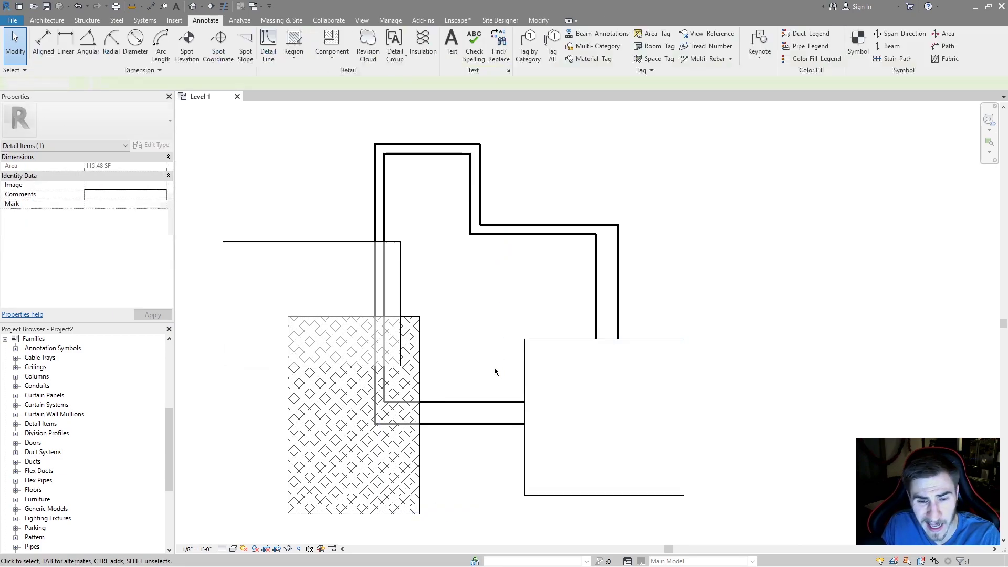
{"action": "left_click", "coordinate": [554, 340]}
{"action": "left_click", "coordinate": [320, 48]}
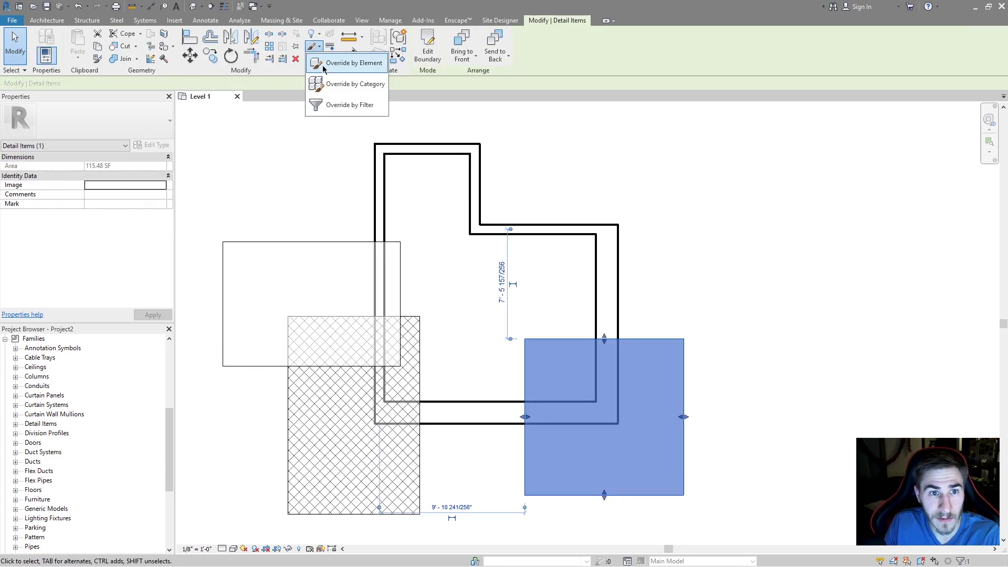
{"action": "left_click", "coordinate": [325, 64]}
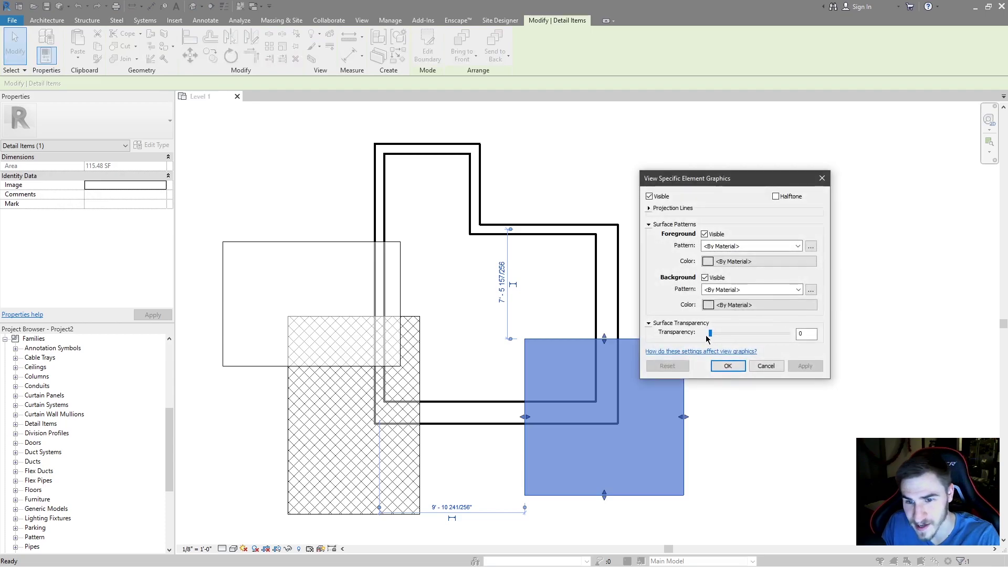
{"action": "double_click", "coordinate": [790, 333]}
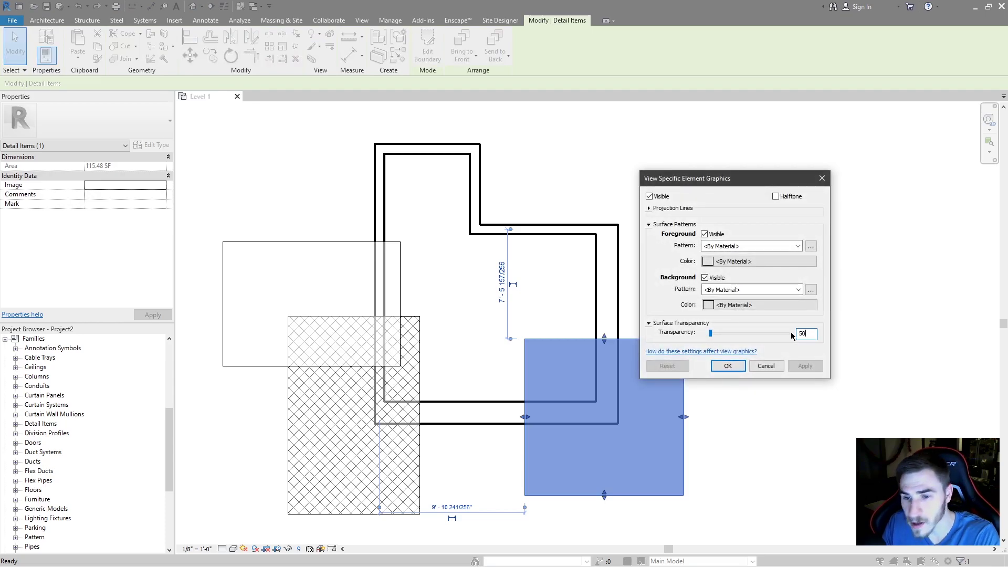
{"action": "left_click", "coordinate": [728, 365]}
{"action": "left_click", "coordinate": [745, 386]}
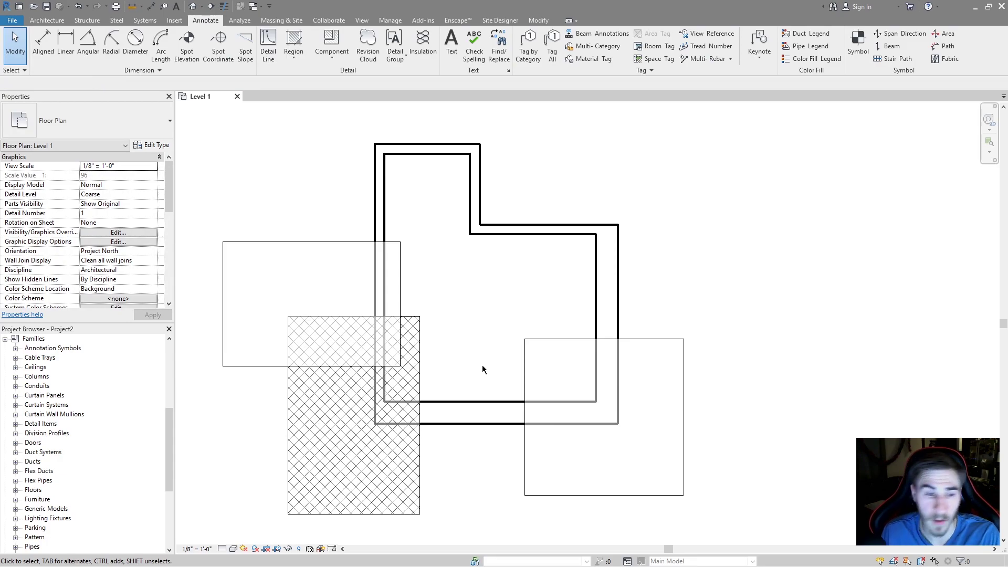
{"action": "left_click", "coordinate": [570, 339]}
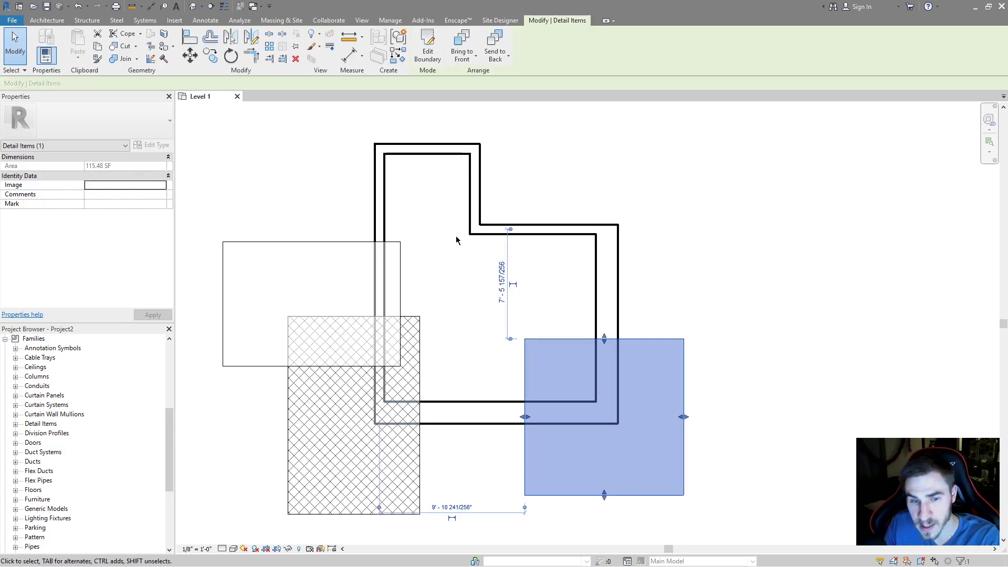
{"action": "left_click", "coordinate": [671, 322]}
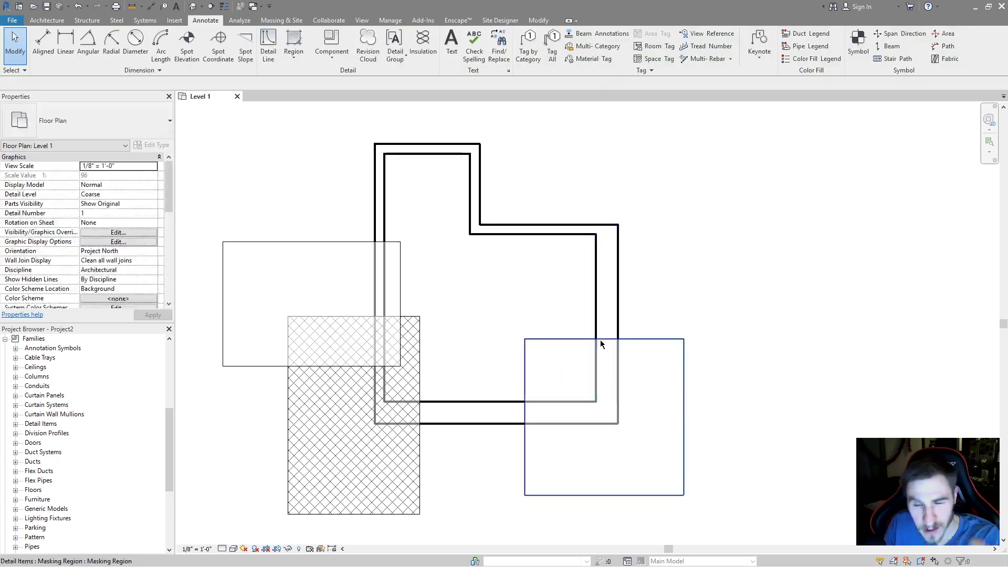
Give the masking region's boundary the <Invisible lines> line style.
{"action": "left_click", "coordinate": [653, 341]}
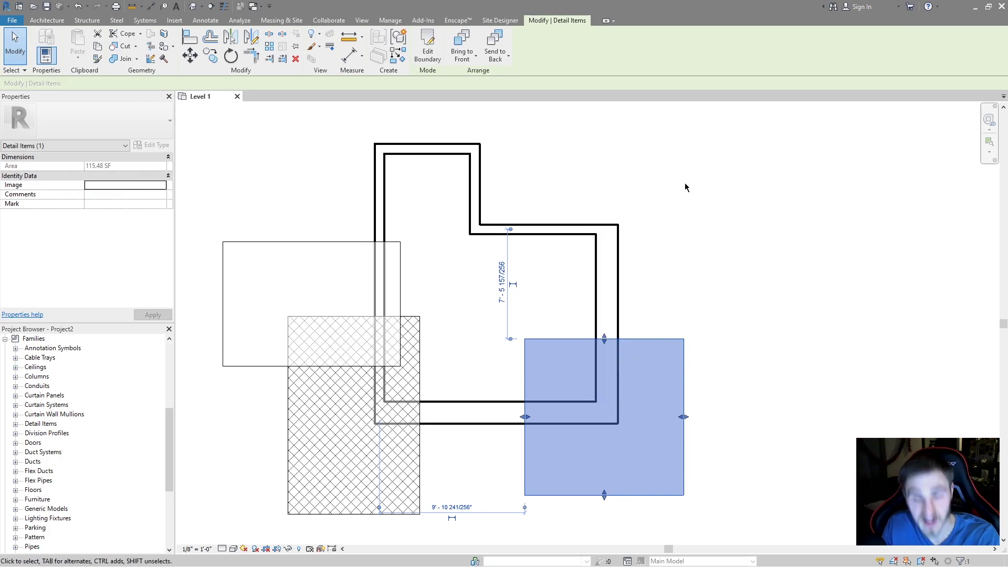
{"action": "left_click", "coordinate": [649, 277]}
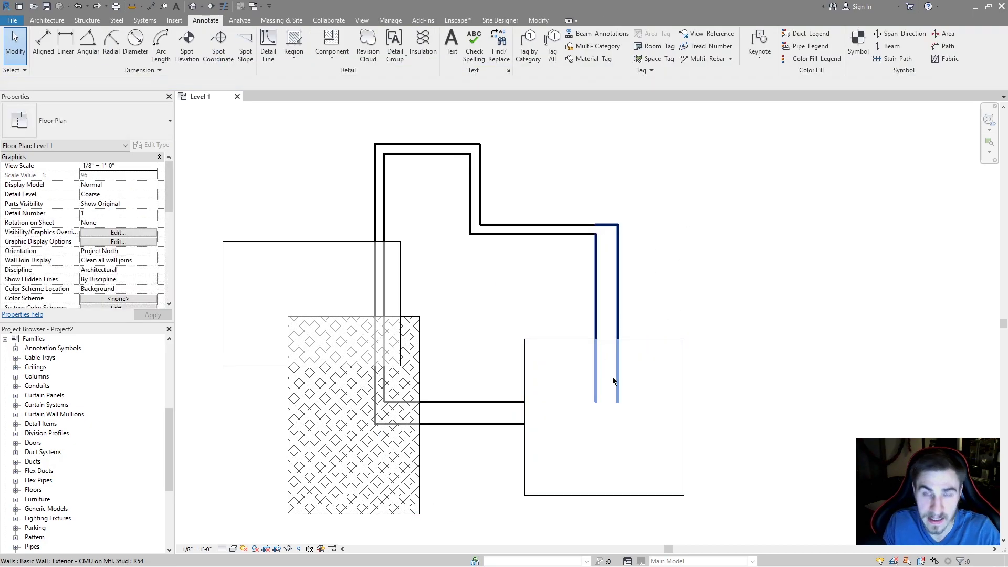
{"action": "left_click", "coordinate": [549, 339]}
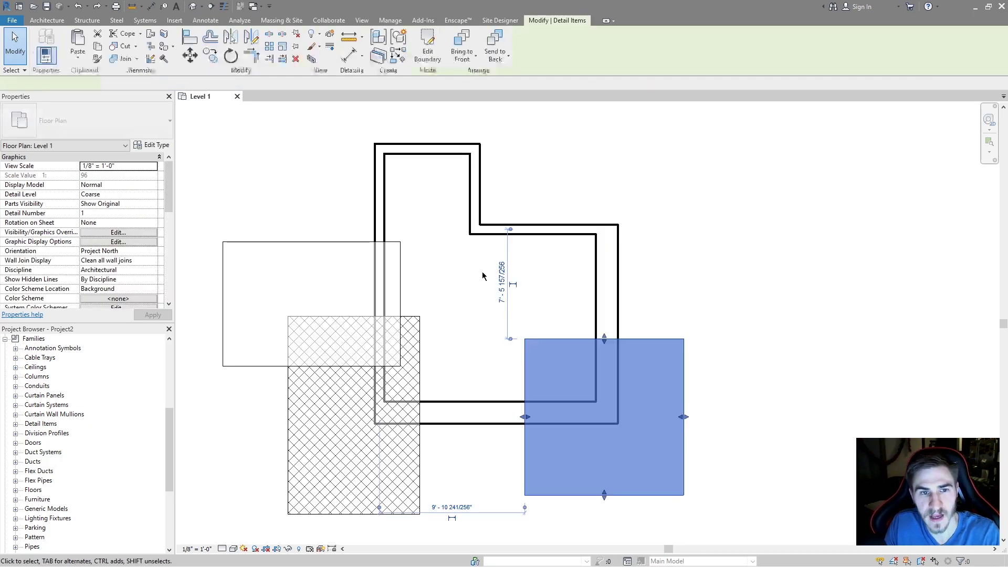
{"action": "left_click", "coordinate": [428, 48]}
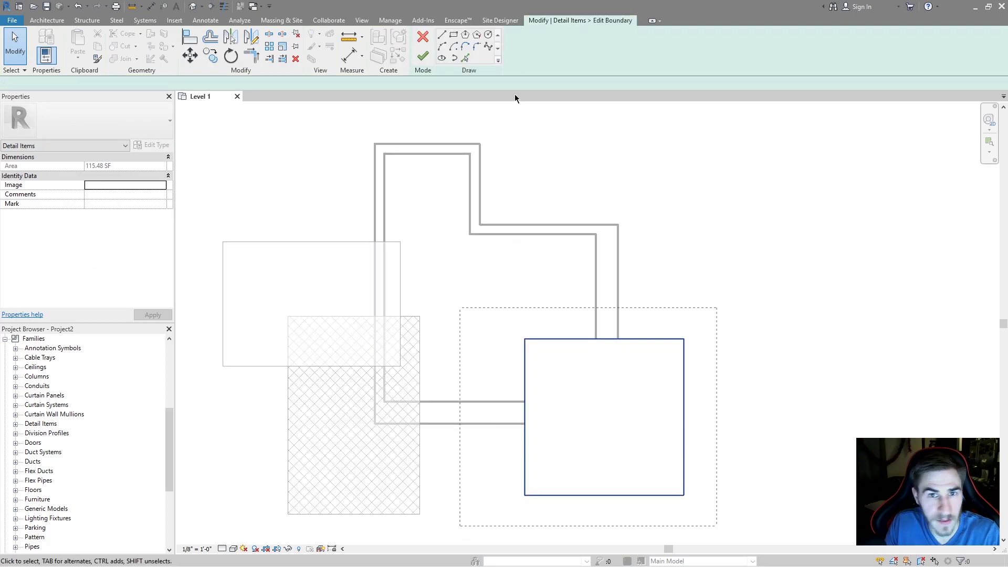
{"action": "left_click", "coordinate": [530, 51]}
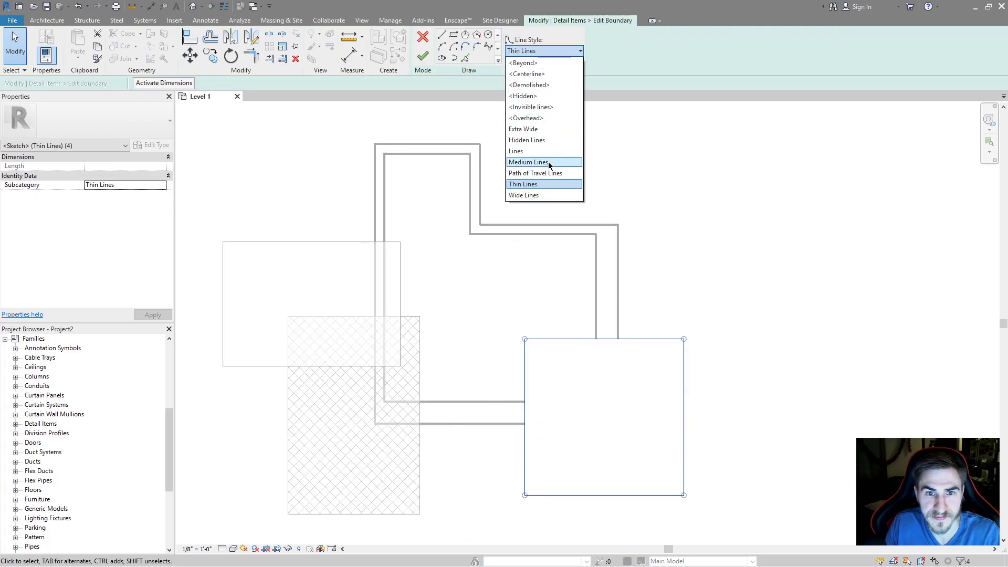
{"action": "left_click", "coordinate": [527, 106]}
{"action": "left_click", "coordinate": [428, 58]}
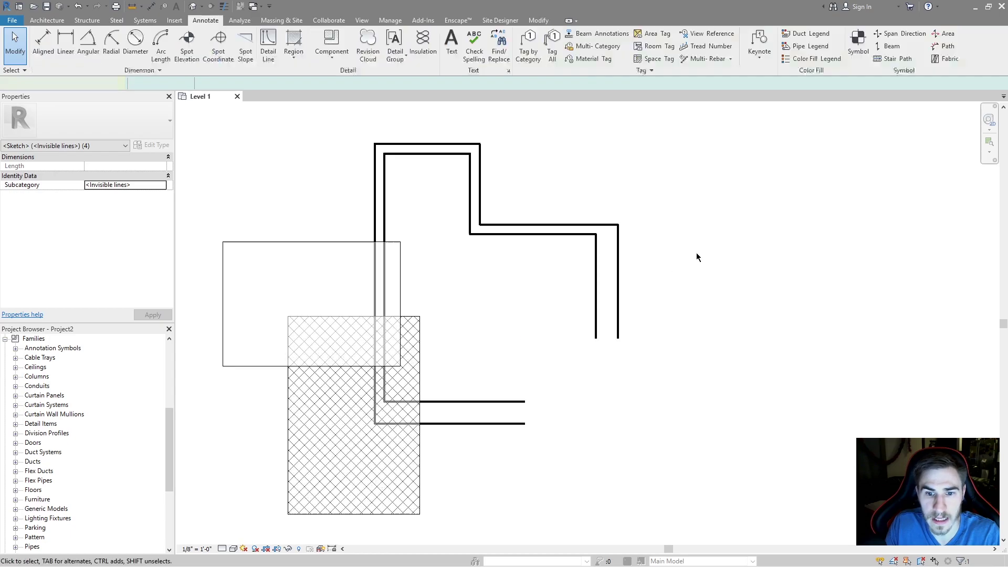
Resize the masking region from its left, bottom and top edges to 104.59 SF.
{"action": "left_click", "coordinate": [556, 340]}
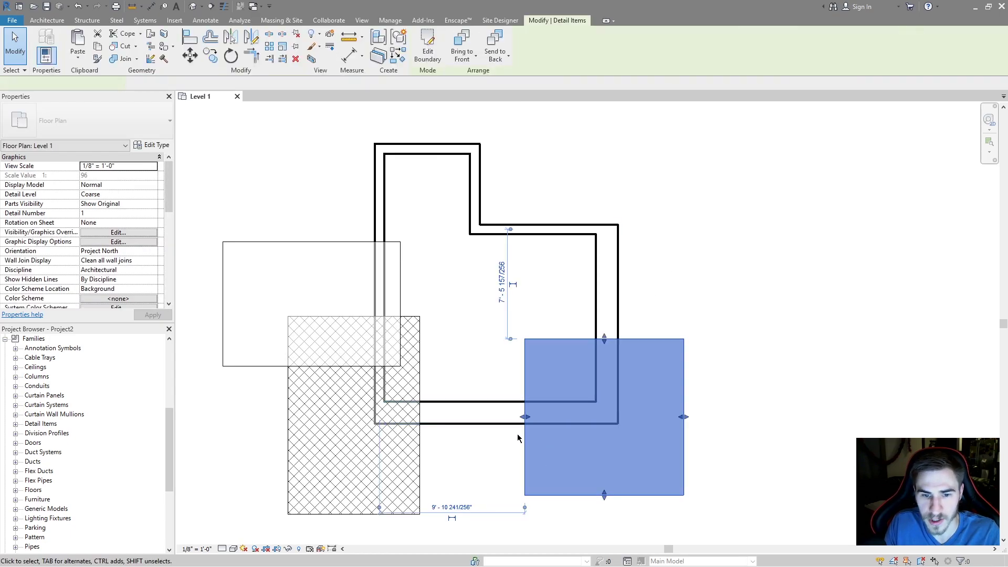
{"action": "left_click_drag", "start_coordinate": [524, 416], "coordinate": [554, 425]}
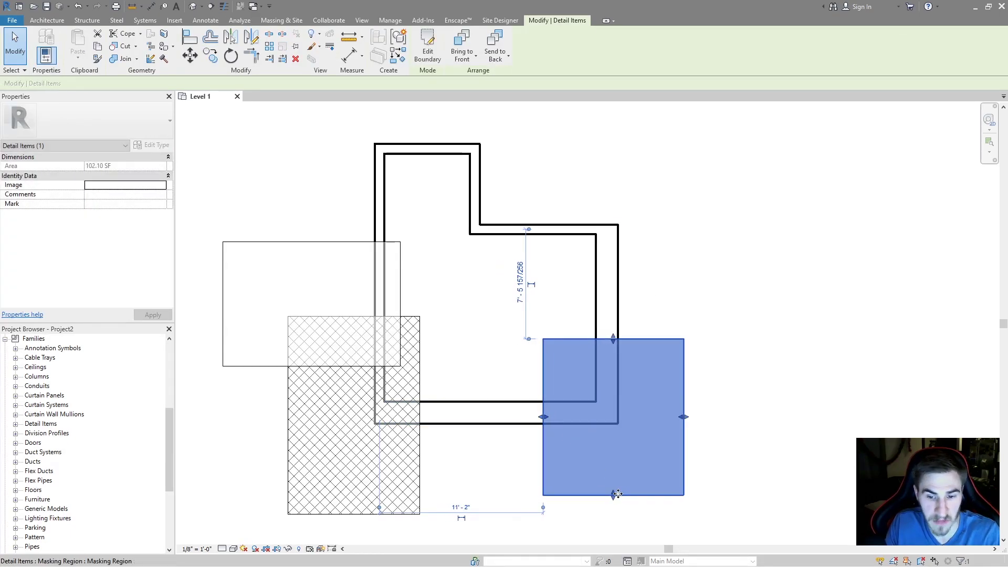
{"action": "left_click_drag", "start_coordinate": [613, 495], "coordinate": [613, 442]}
{"action": "left_click_drag", "start_coordinate": [613, 338], "coordinate": [645, 278]}
{"action": "left_click", "coordinate": [740, 304]}
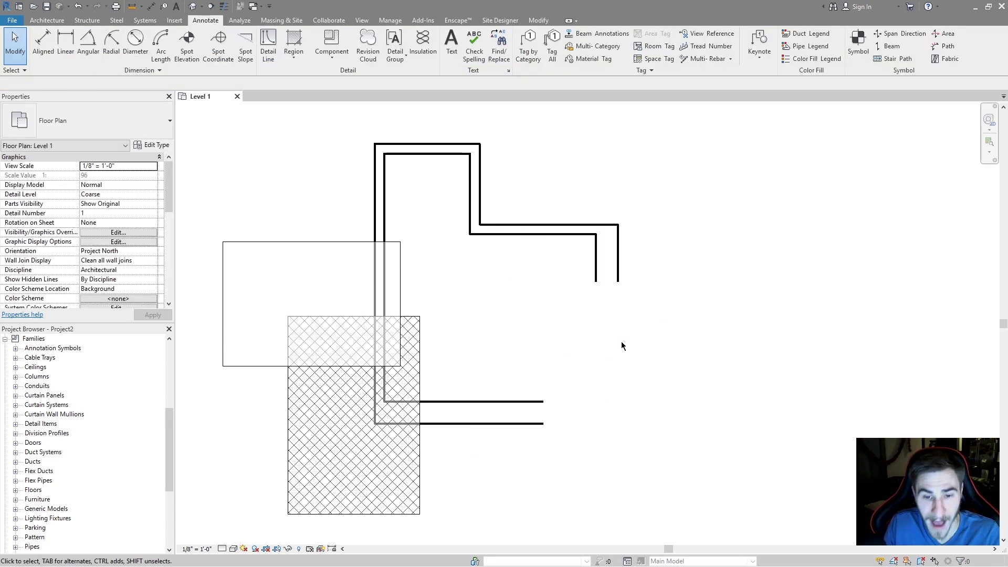
{"action": "middle_click_drag", "start_coordinate": [288, 338], "coordinate": [343, 330]}
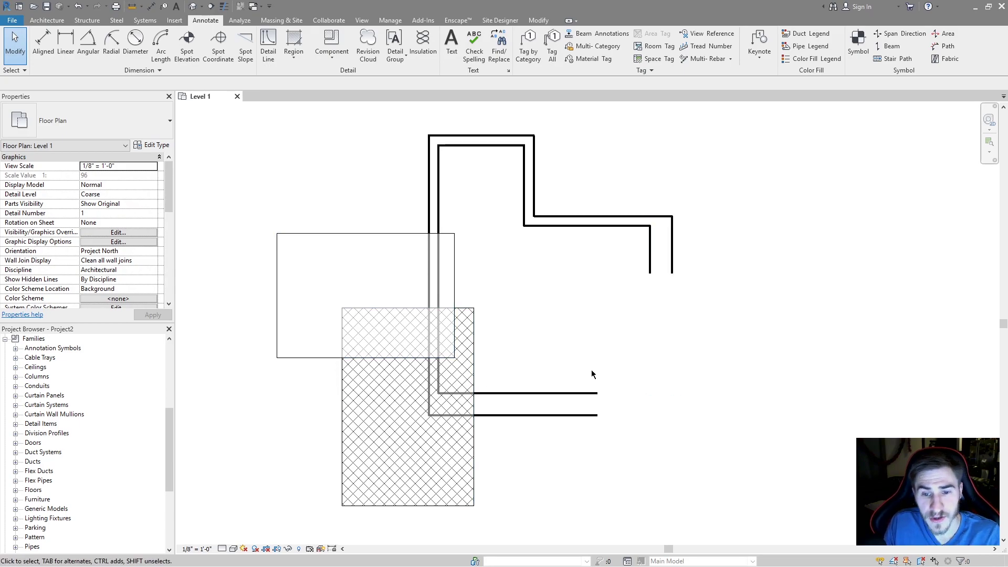
{"action": "left_click", "coordinate": [600, 379]}
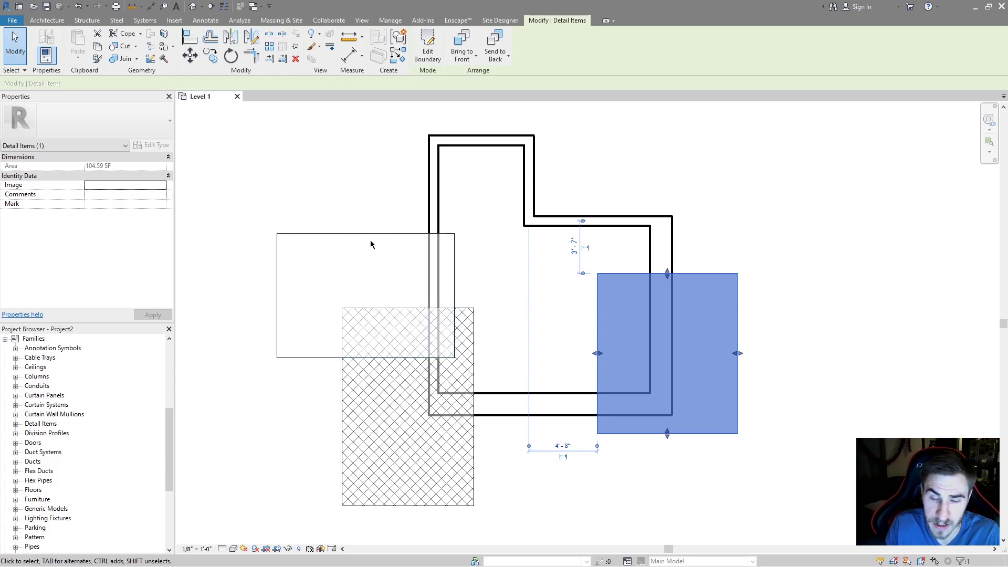
Narrow the left filled region and change its type to Diagonal Down.
{"action": "left_click", "coordinate": [320, 234]}
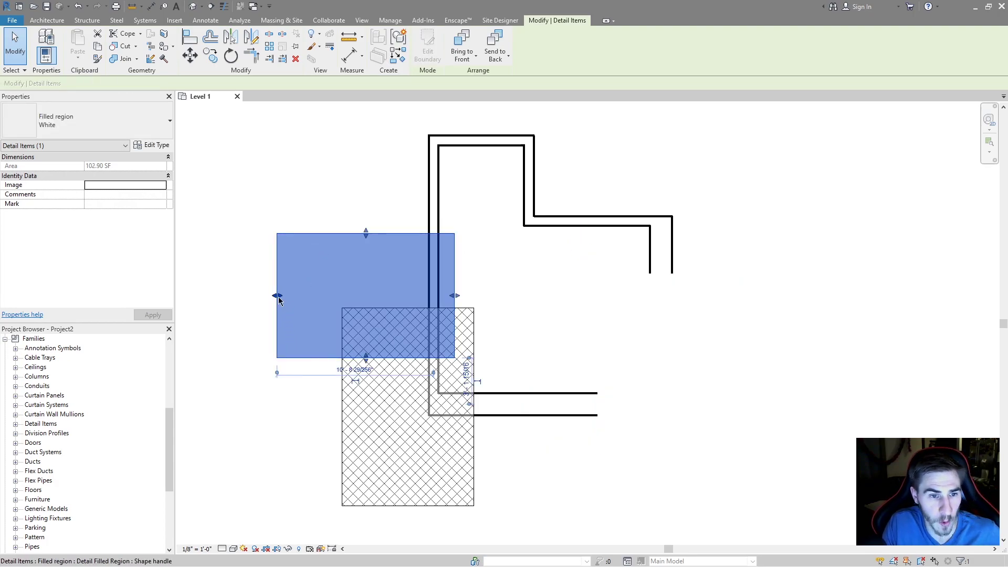
{"action": "left_click_drag", "start_coordinate": [278, 296], "coordinate": [291, 296]}
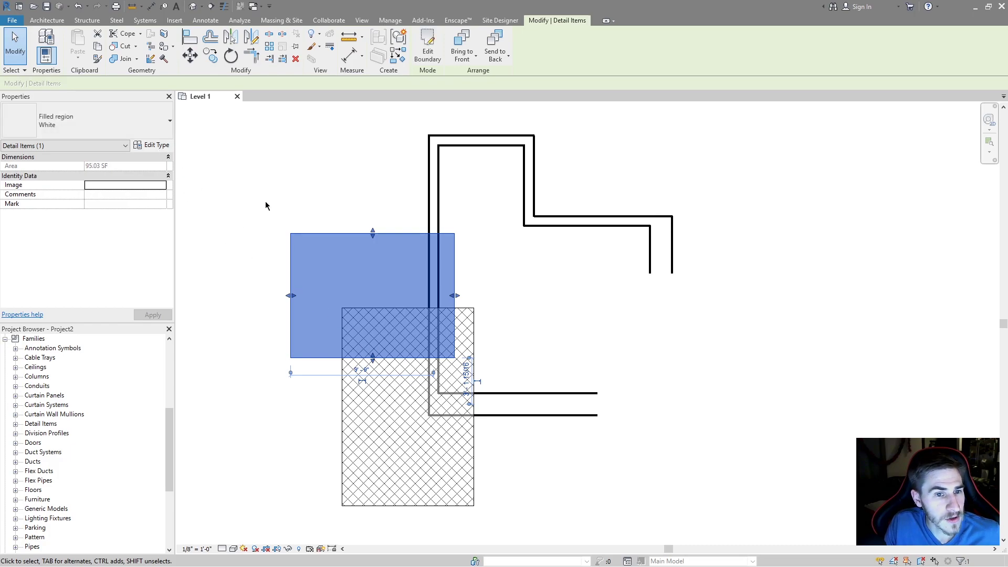
{"action": "left_click", "coordinate": [128, 132]}
{"action": "left_click", "coordinate": [67, 260]}
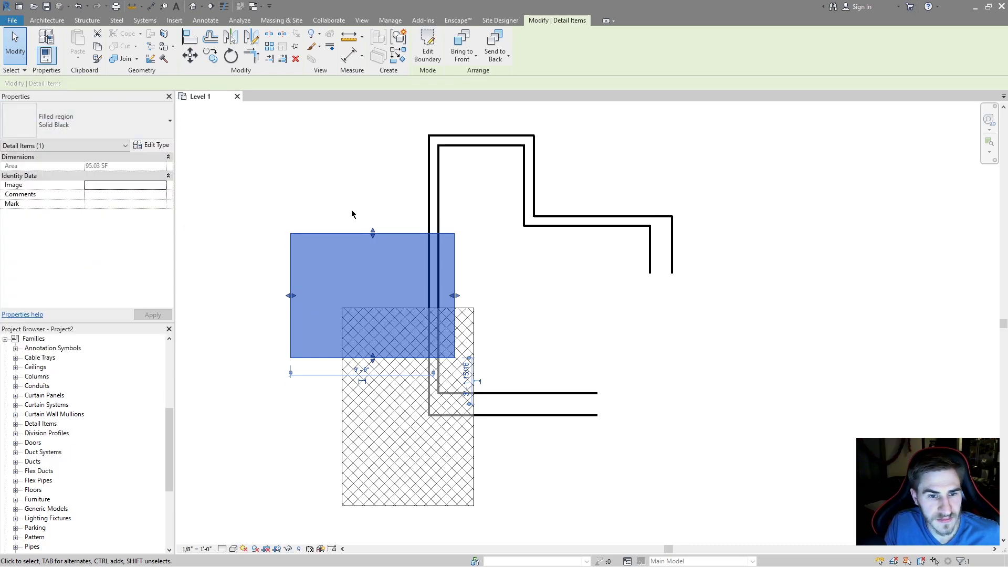
{"action": "left_click", "coordinate": [105, 126]}
{"action": "left_click", "coordinate": [70, 196]}
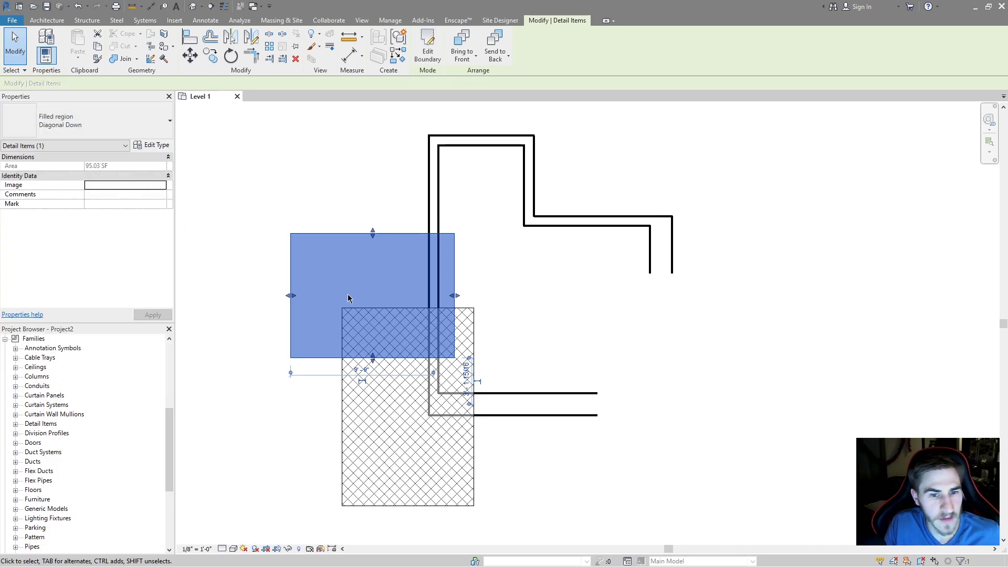
{"action": "left_click", "coordinate": [311, 216]}
Reposition the diagonal region and switch the lower-left region to the Wood 1 pattern.
{"action": "left_click", "coordinate": [322, 236]}
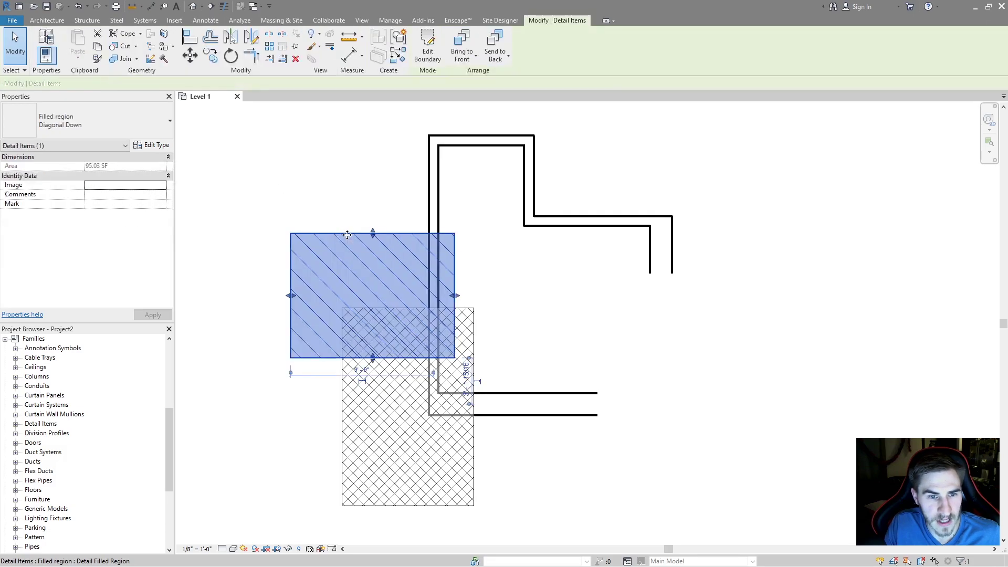
{"action": "mouse_move", "coordinate": [348, 241]}
{"action": "left_mouse_down"}
{"action": "mouse_move", "coordinate": [272, 416]}
{"action": "mouse_move", "coordinate": [292, 320]}
{"action": "mouse_move", "coordinate": [289, 335]}
{"action": "left_mouse_up"}
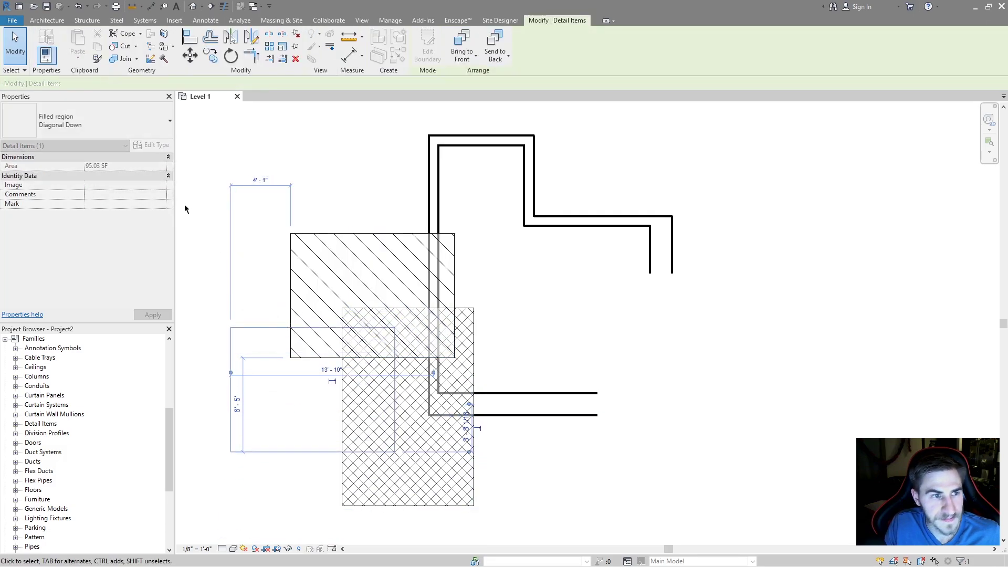
{"action": "left_click", "coordinate": [95, 123]}
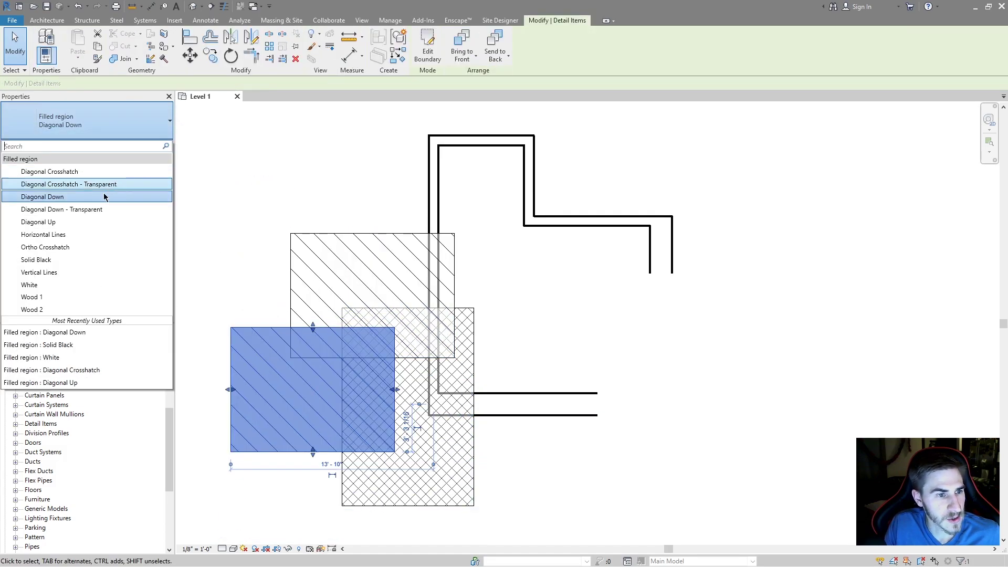
{"action": "left_click", "coordinate": [51, 297]}
{"action": "left_click", "coordinate": [181, 295]}
Open Override Graphics in View for the upper diagonal region and accept the defaults.
{"action": "left_click", "coordinate": [353, 233]}
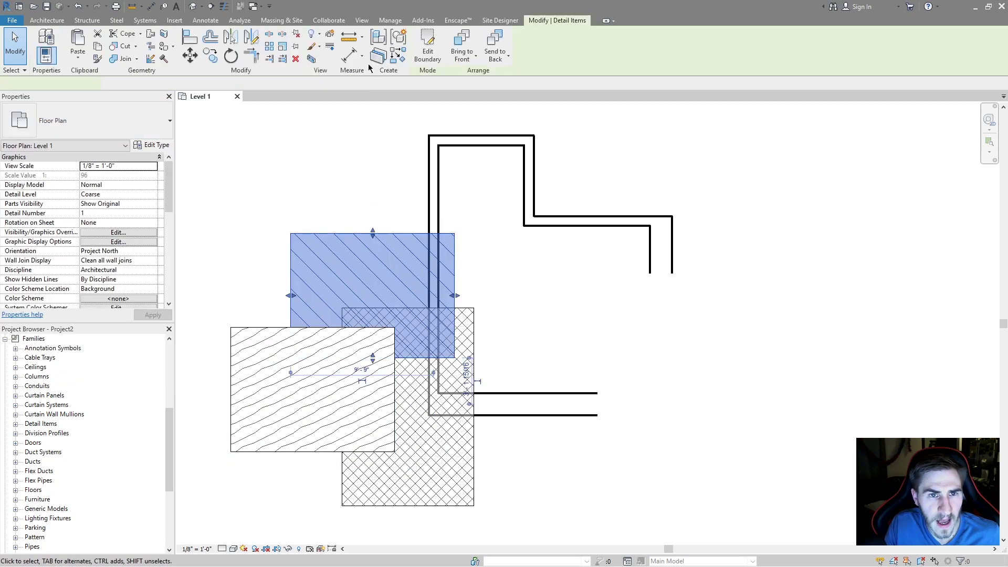
{"action": "left_click", "coordinate": [318, 46]}
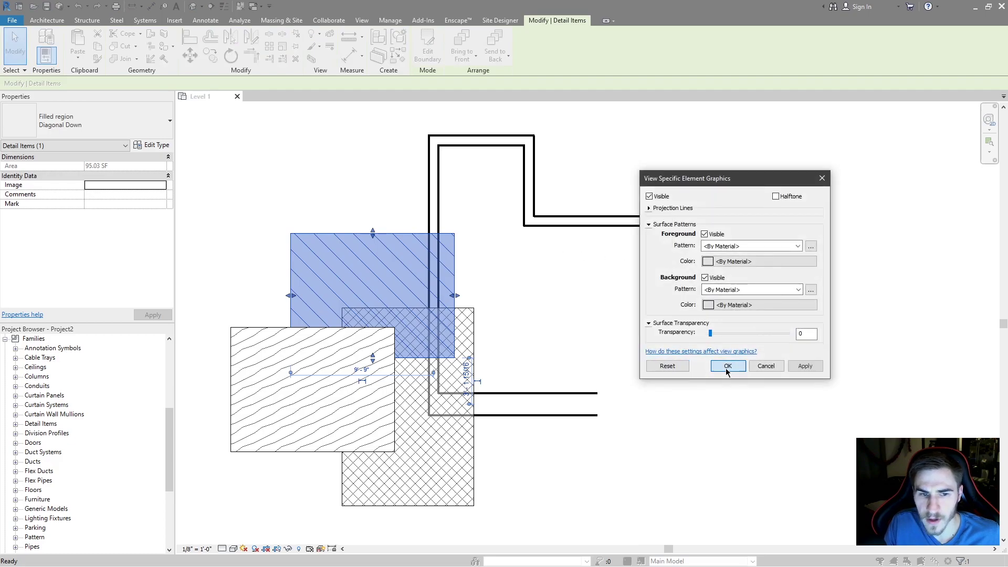
{"action": "left_click", "coordinate": [727, 366]}
{"action": "key", "text": "Escape"}
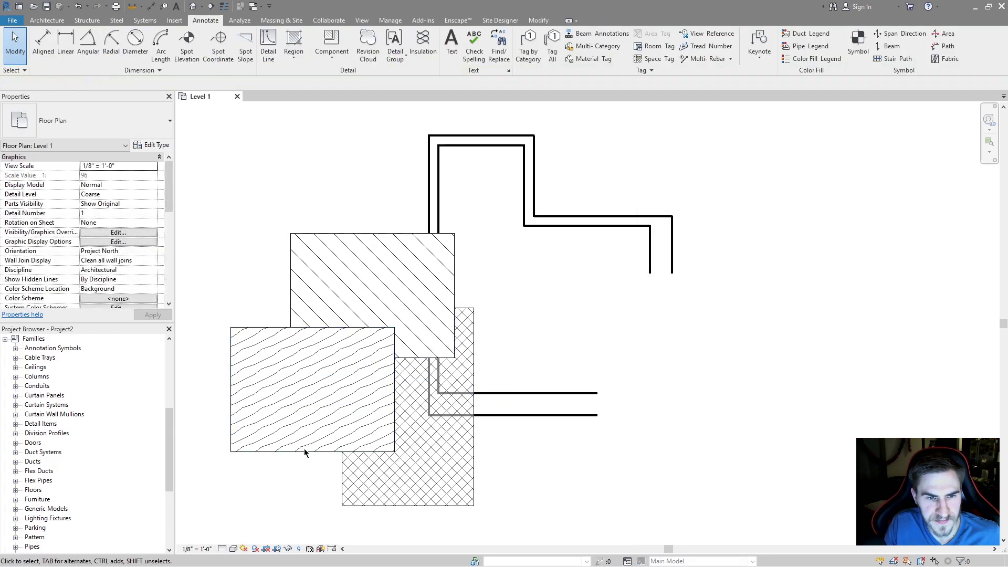
{"action": "left_click", "coordinate": [322, 235]}
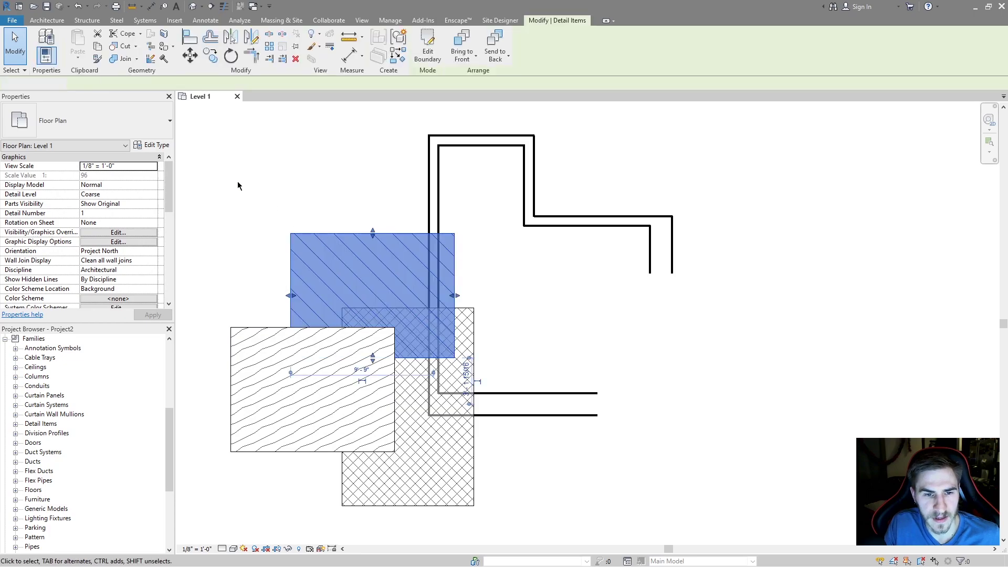
{"action": "left_click", "coordinate": [237, 181]}
{"action": "left_click", "coordinate": [473, 502]}
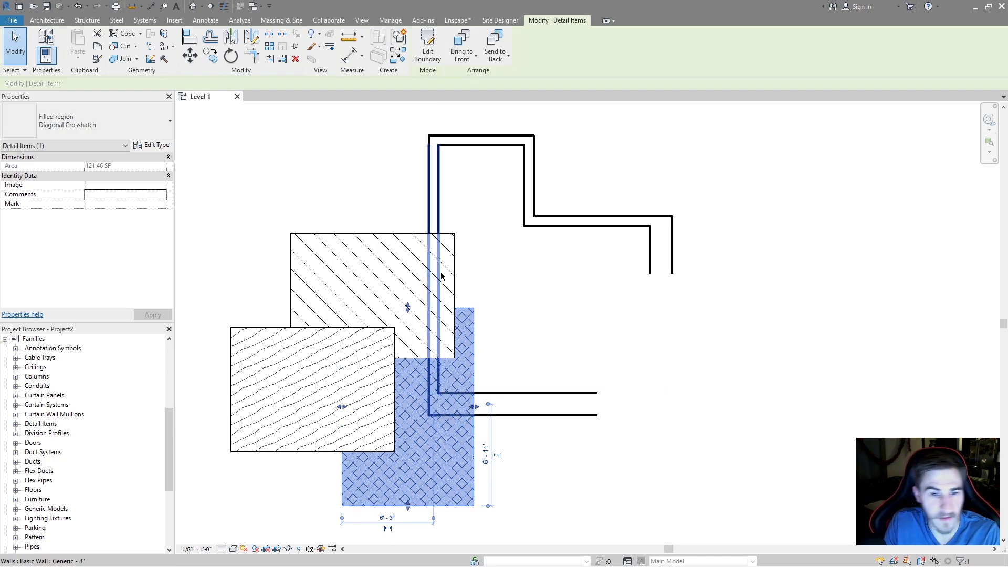
Bring the crosshatch region to front, then put the diagonal region to front and back.
{"action": "left_click", "coordinate": [463, 41]}
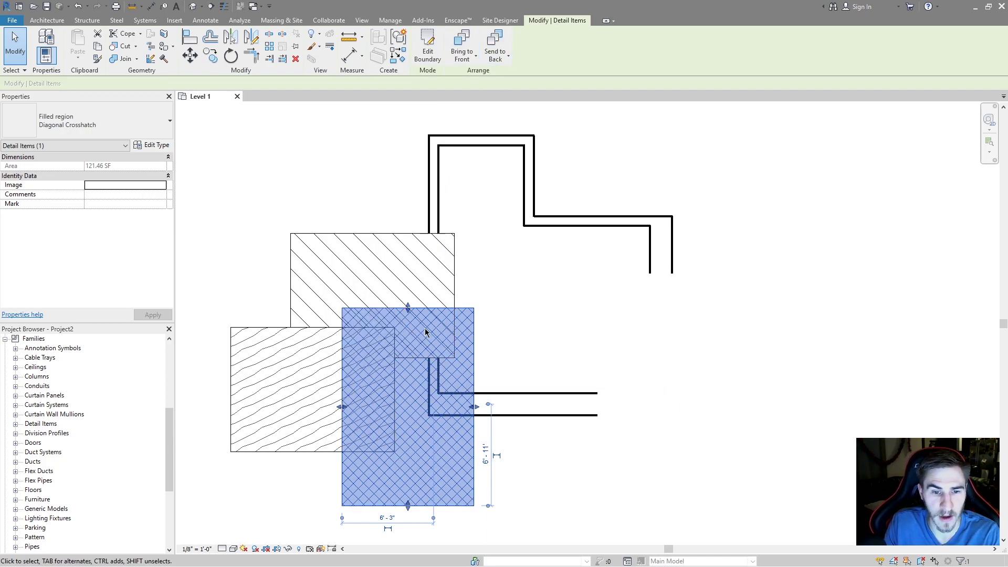
{"action": "left_click", "coordinate": [503, 347]}
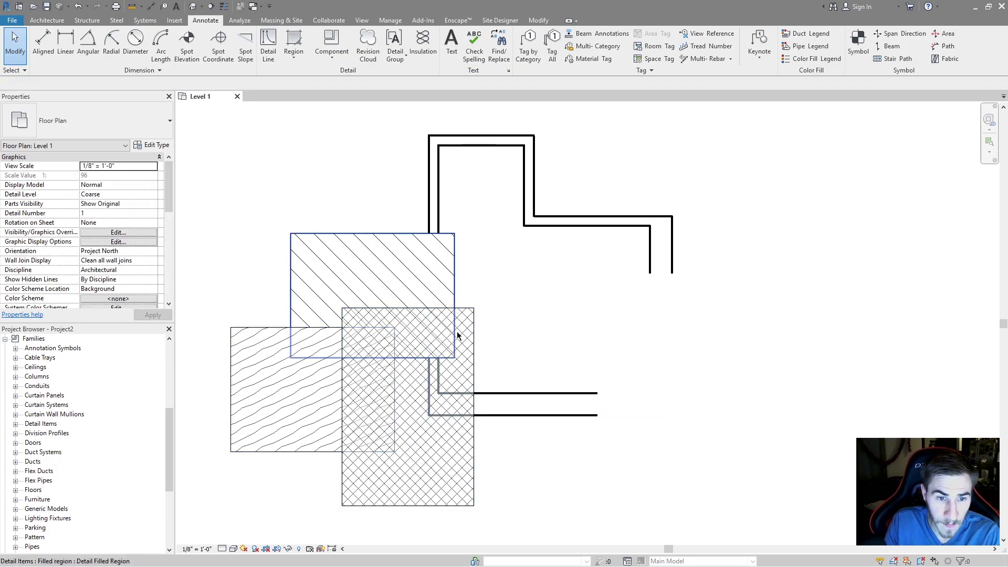
{"action": "left_click", "coordinate": [475, 348]}
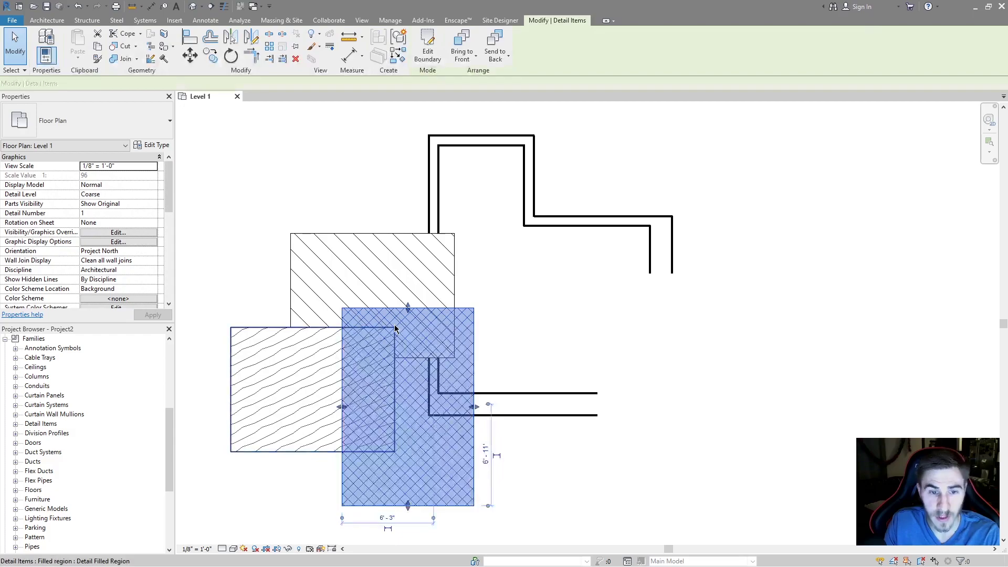
{"action": "left_click", "coordinate": [508, 300]}
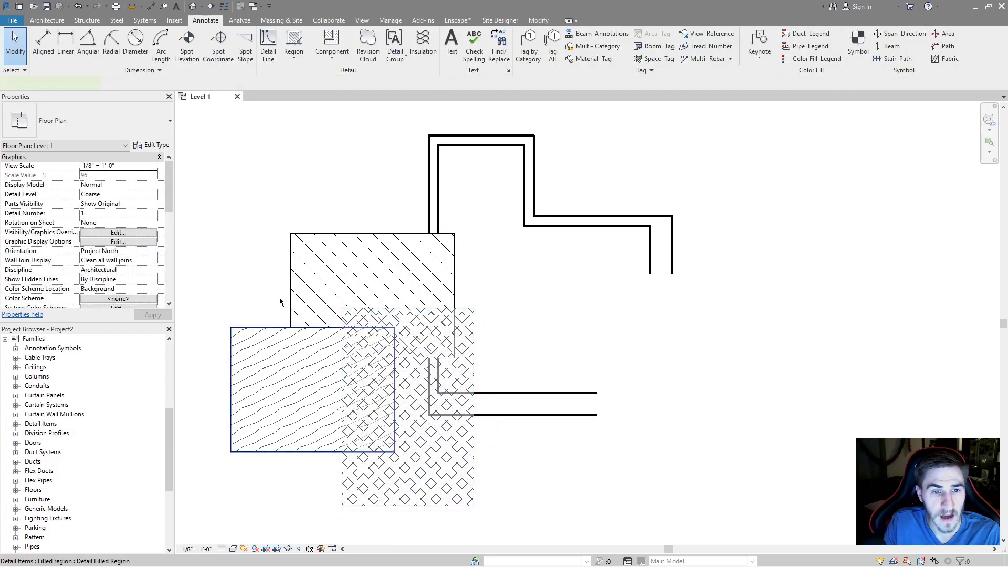
{"action": "left_click", "coordinate": [286, 335]}
{"action": "left_click", "coordinate": [315, 294]}
{"action": "left_click", "coordinate": [447, 54]}
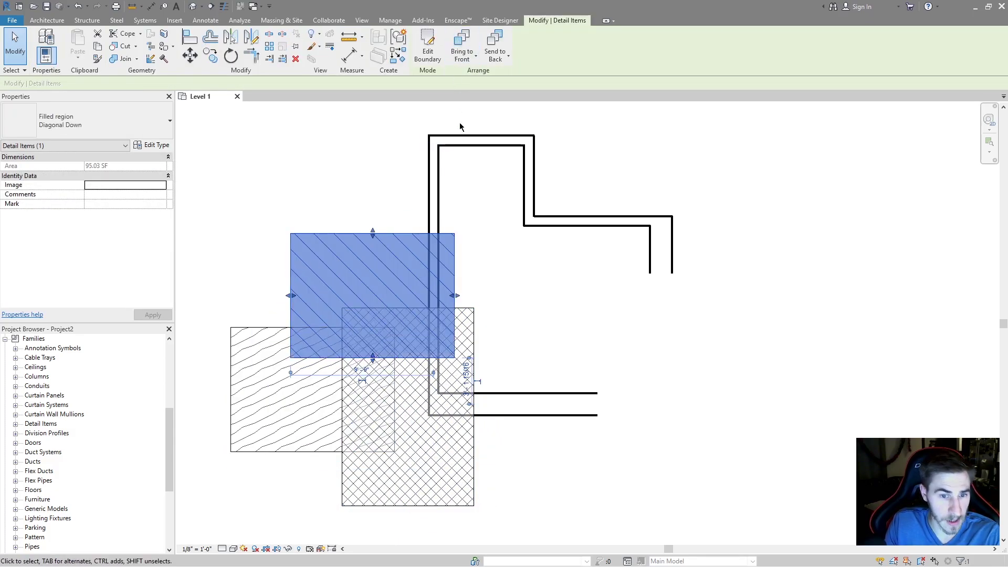
{"action": "left_click", "coordinate": [508, 253]}
{"action": "left_click", "coordinate": [408, 231]}
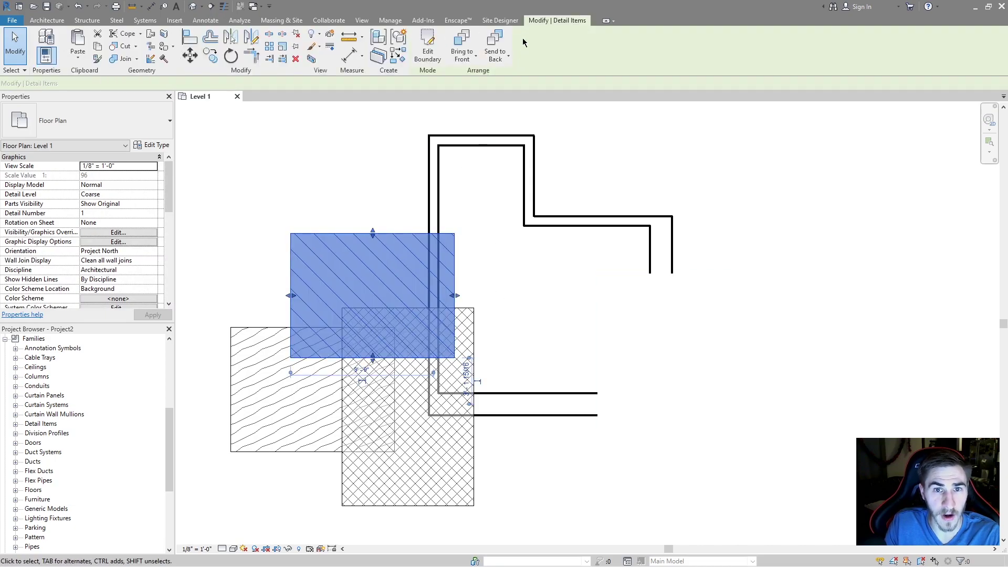
{"action": "left_click", "coordinate": [494, 44]}
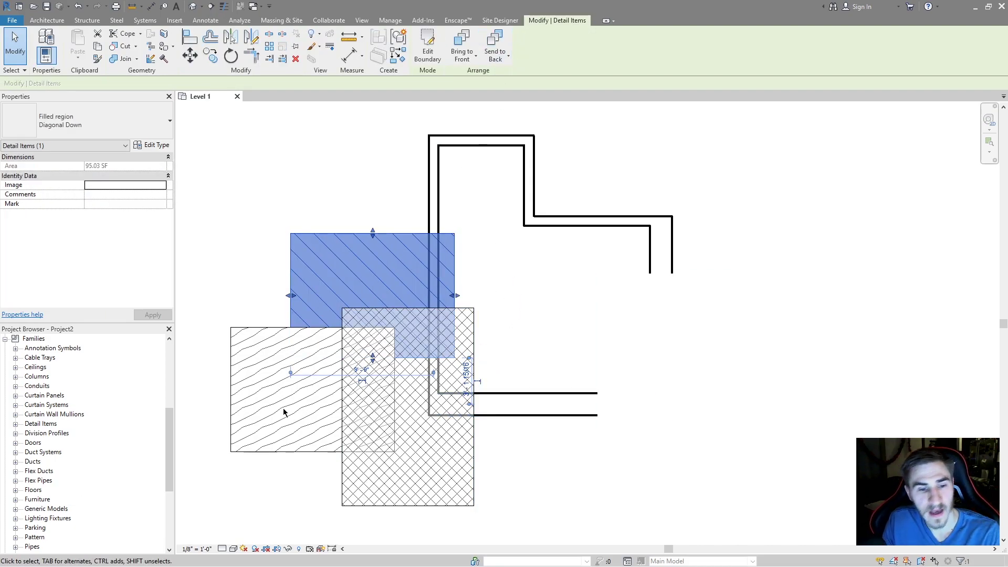
{"action": "left_click", "coordinate": [254, 321]}
Step the wood region forward, then backward until it lies beneath the diagonal region.
{"action": "left_click", "coordinate": [255, 328]}
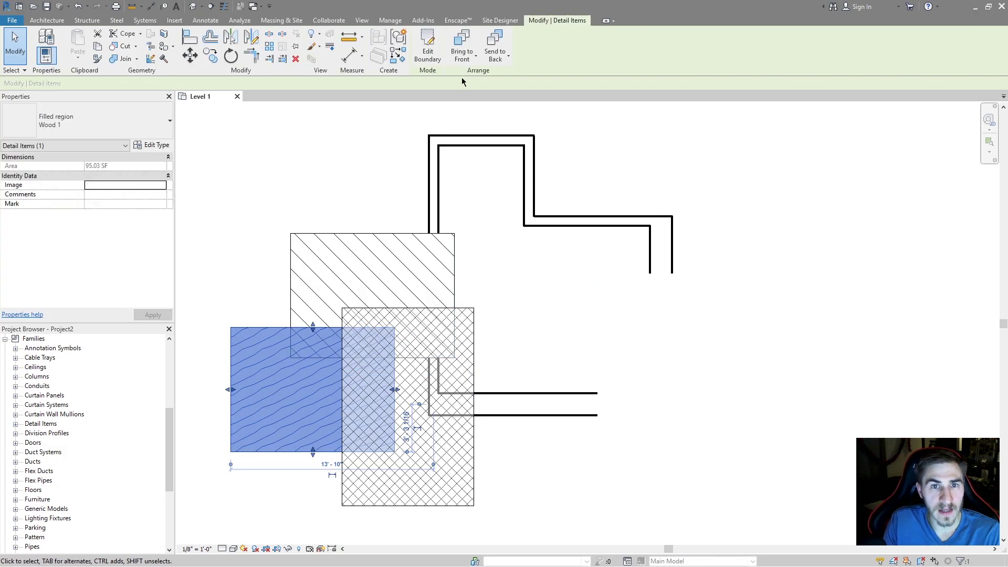
{"action": "left_click", "coordinate": [462, 58]}
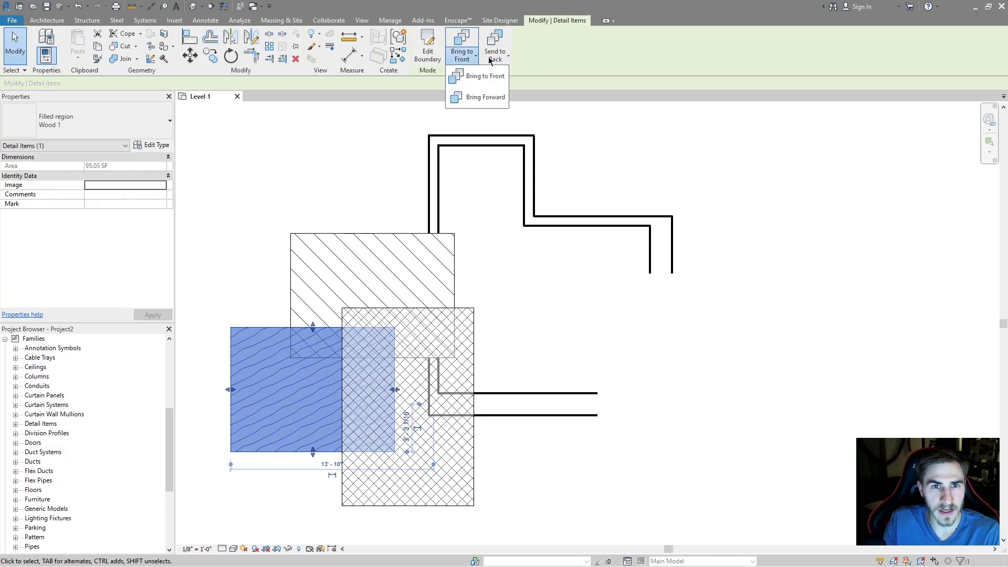
{"action": "left_click", "coordinate": [475, 98]}
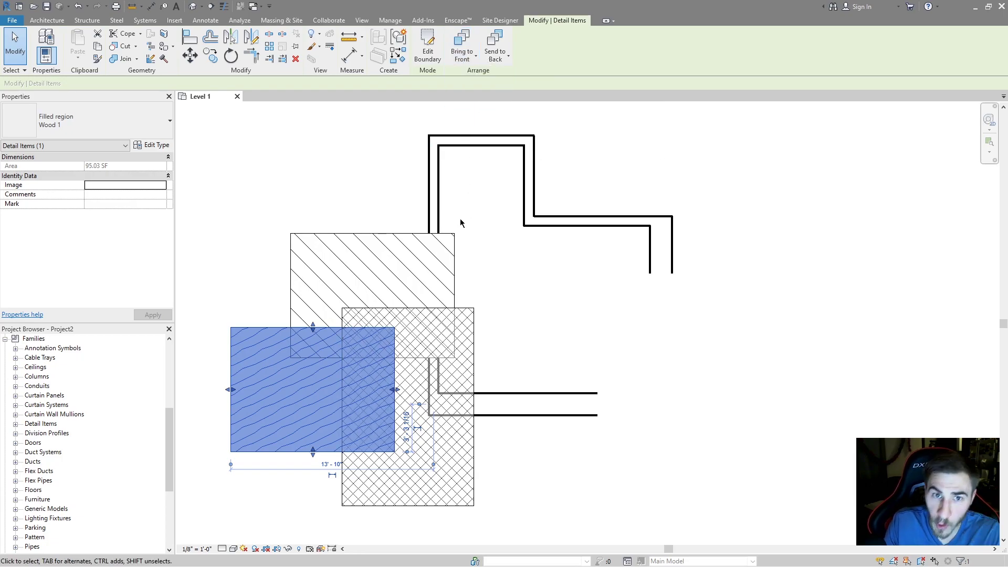
{"action": "left_click", "coordinate": [504, 60]}
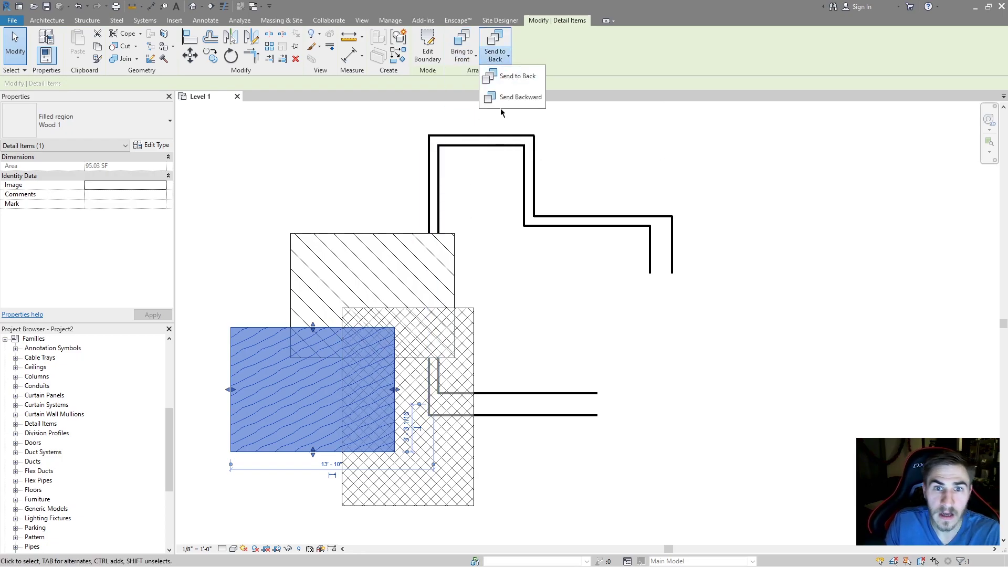
{"action": "left_click", "coordinate": [505, 95]}
{"action": "left_click", "coordinate": [497, 62]}
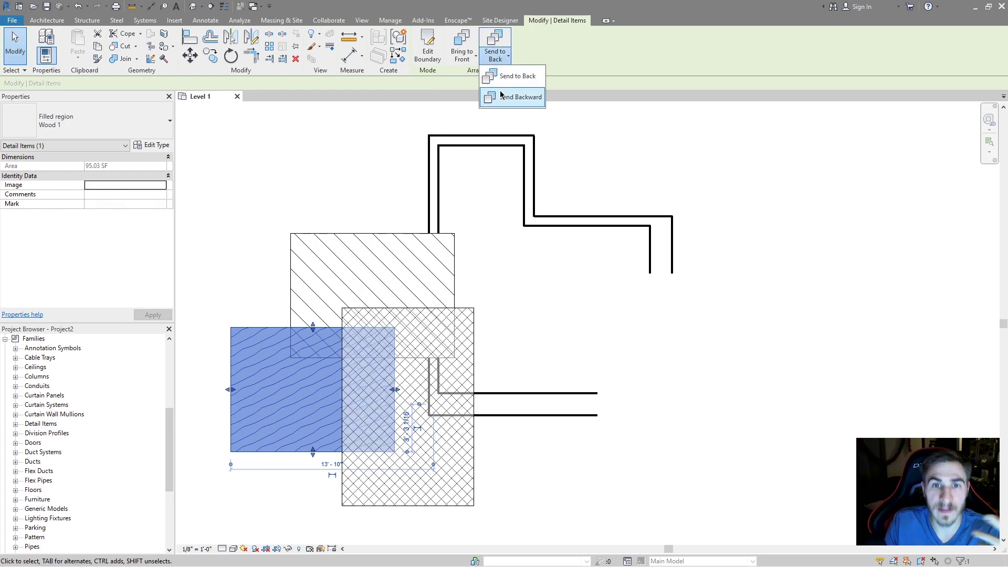
{"action": "left_click", "coordinate": [496, 96]}
{"action": "left_click", "coordinate": [318, 167]}
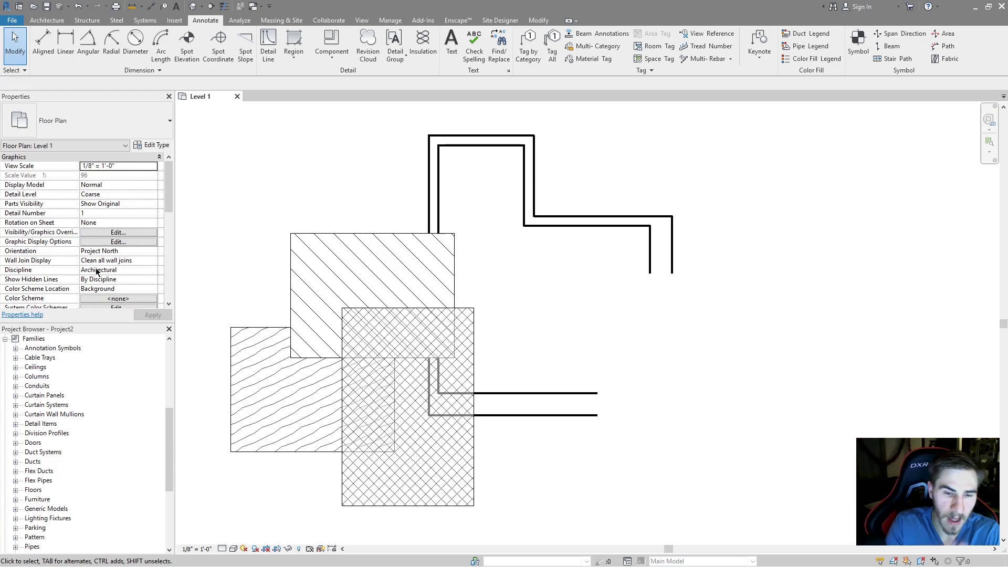
Zoom out, select the lower-right masking region by its edge, and delete it.
{"action": "left_click", "coordinate": [468, 341]}
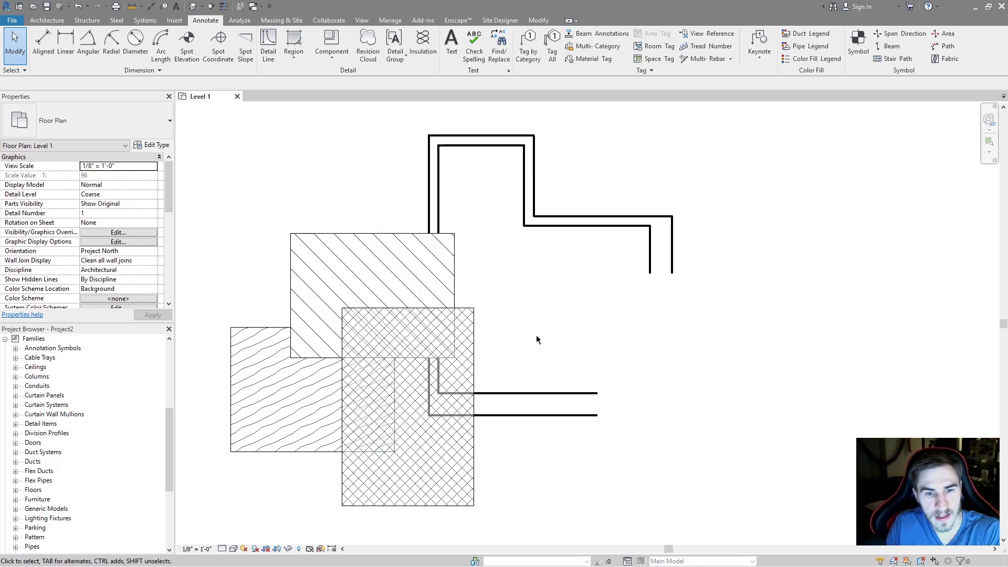
{"action": "left_click", "coordinate": [510, 282]}
{"action": "scroll", "coordinate": [461, 354], "scroll_direction": "down", "scroll_amount": 1}
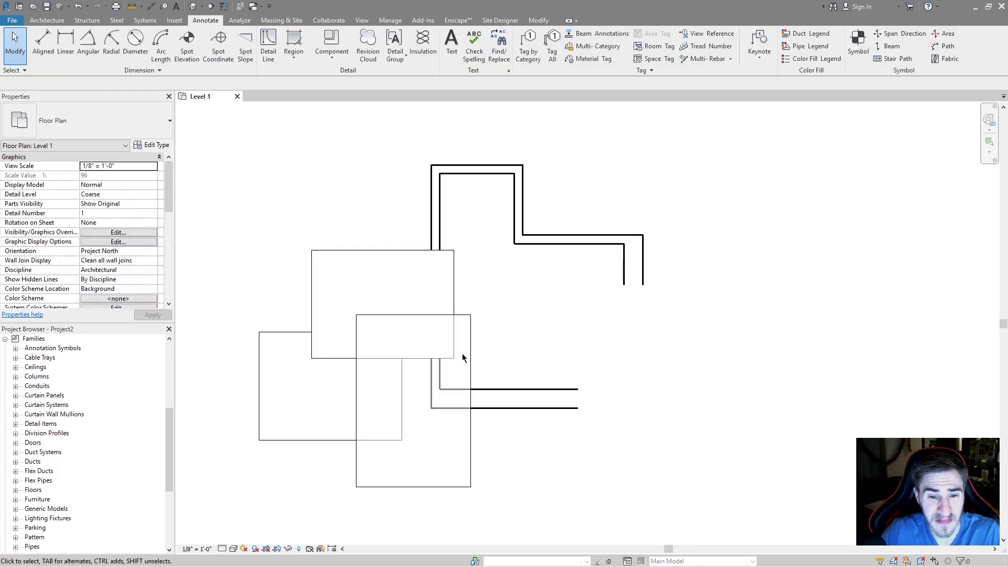
{"action": "left_click", "coordinate": [470, 351]}
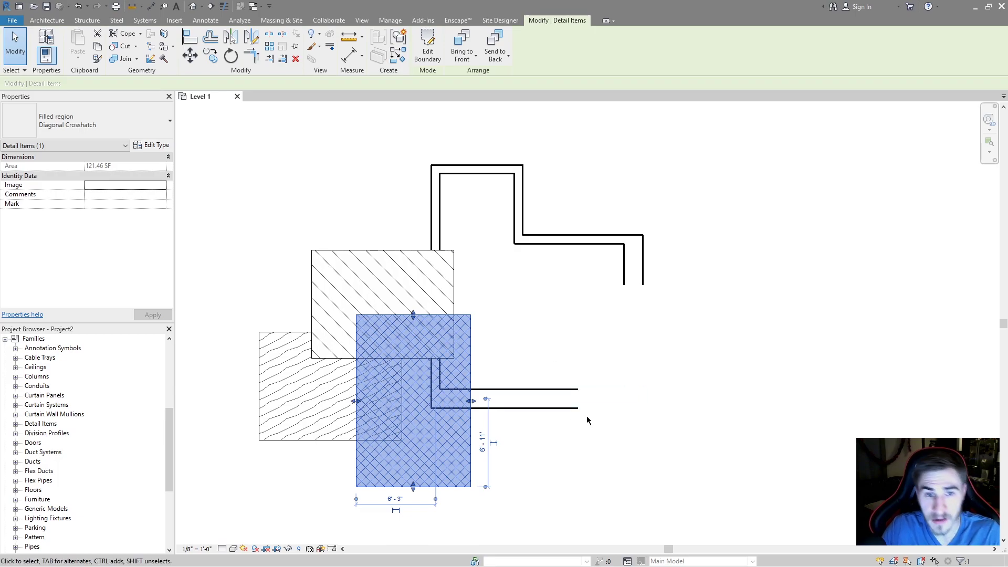
{"action": "left_click", "coordinate": [572, 351]}
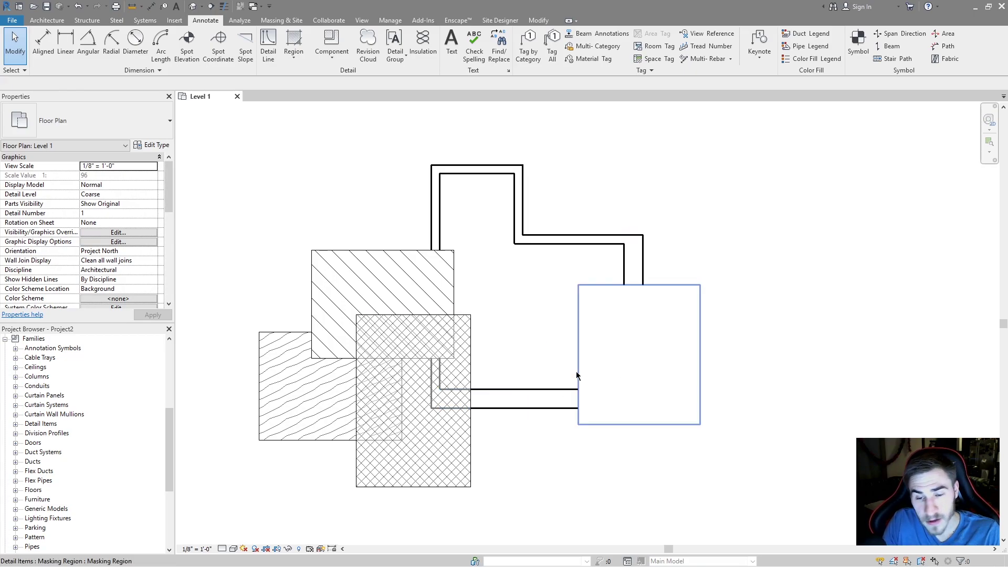
{"action": "left_click", "coordinate": [576, 371]}
{"action": "key", "text": "Delete"}
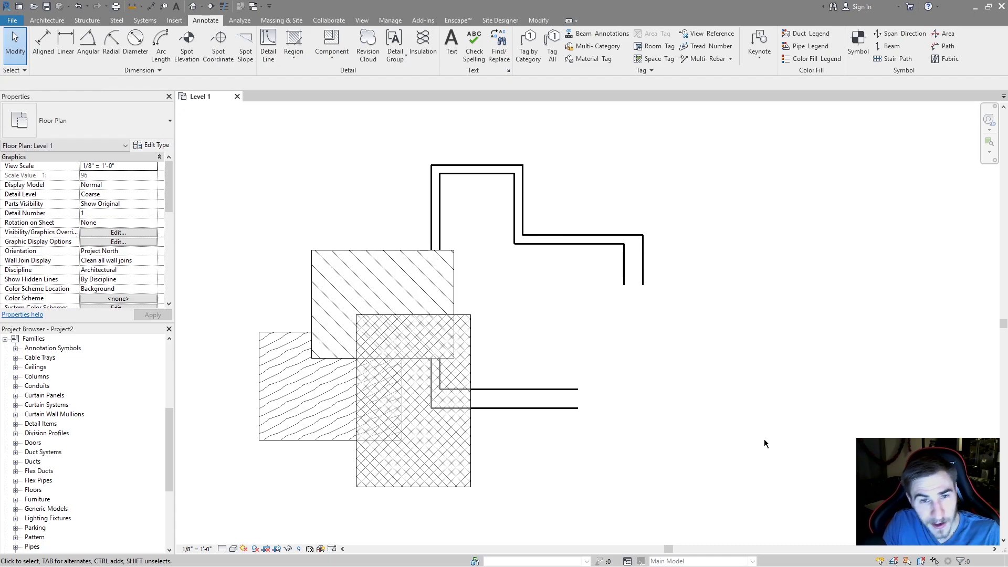